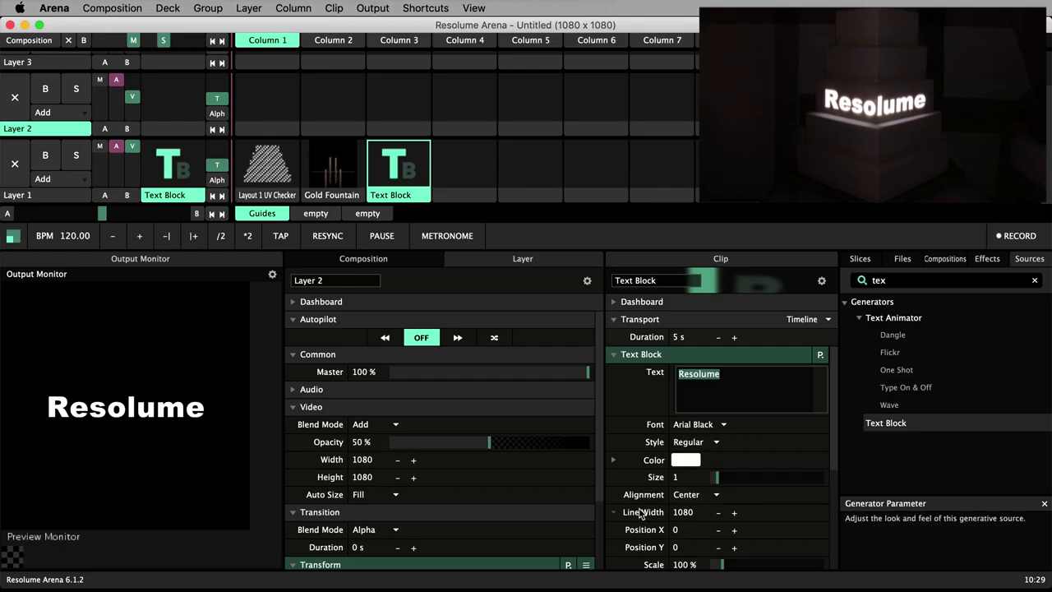
Scroll through the intro demo and type 'hey lived happily ever after' into the Text Animator text
scroll(640, 513, down, 5)
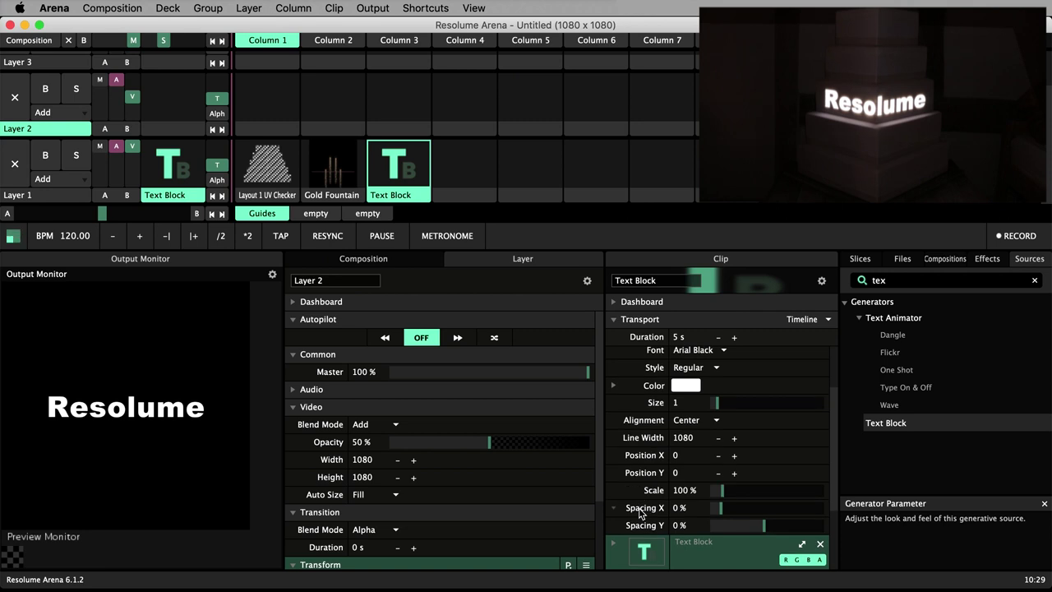
scroll(640, 511, down, 2)
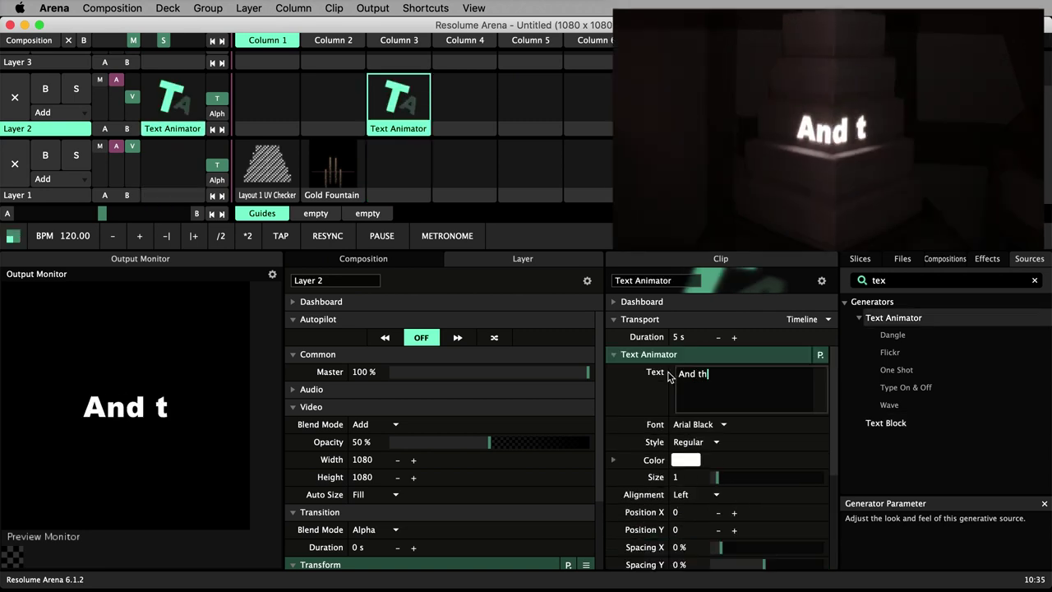
text(hey )
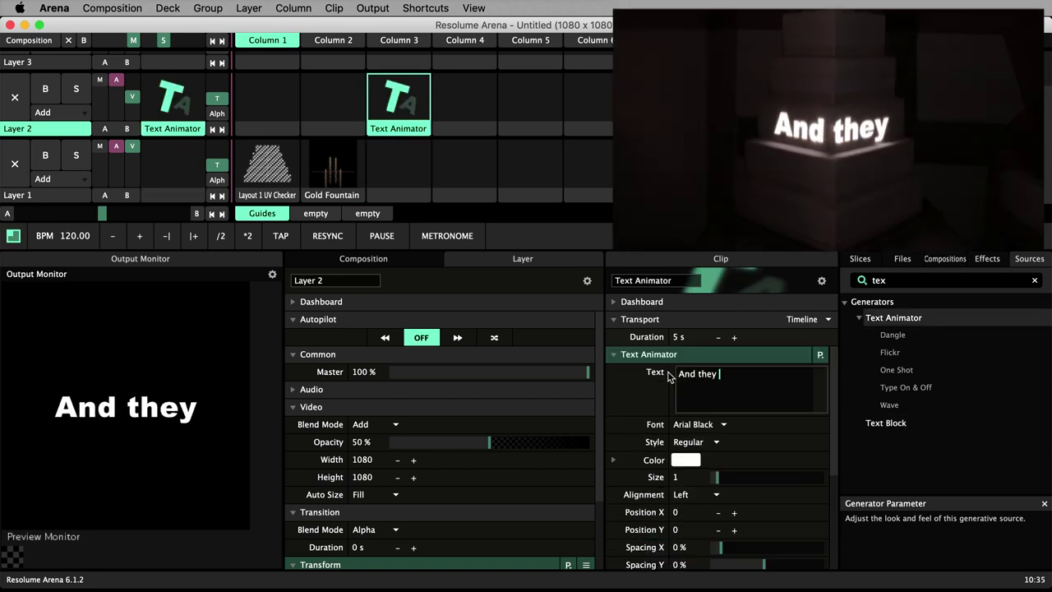
text(lived happil)
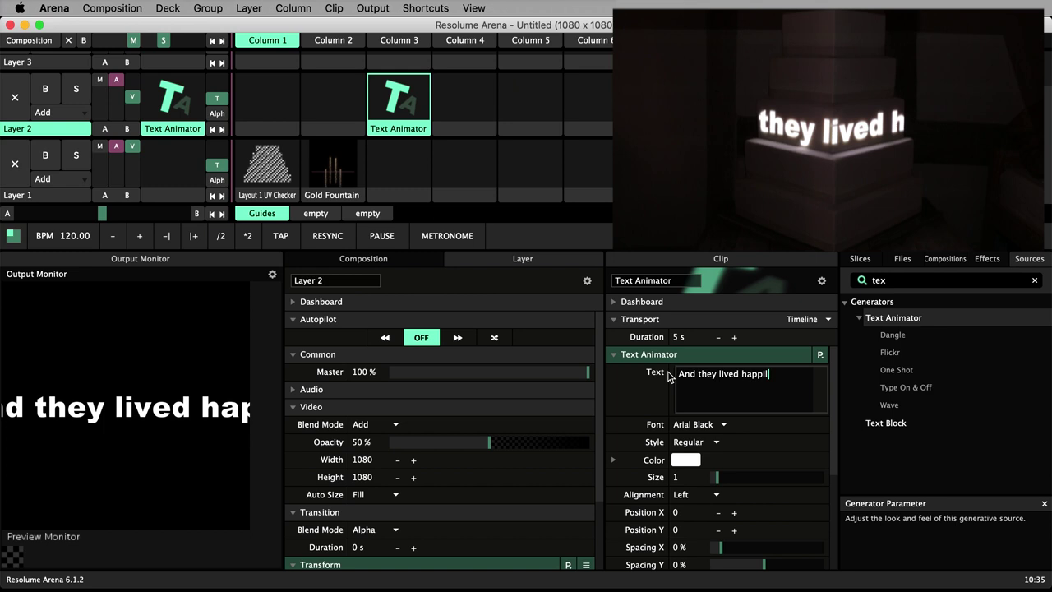
text(y ever after)
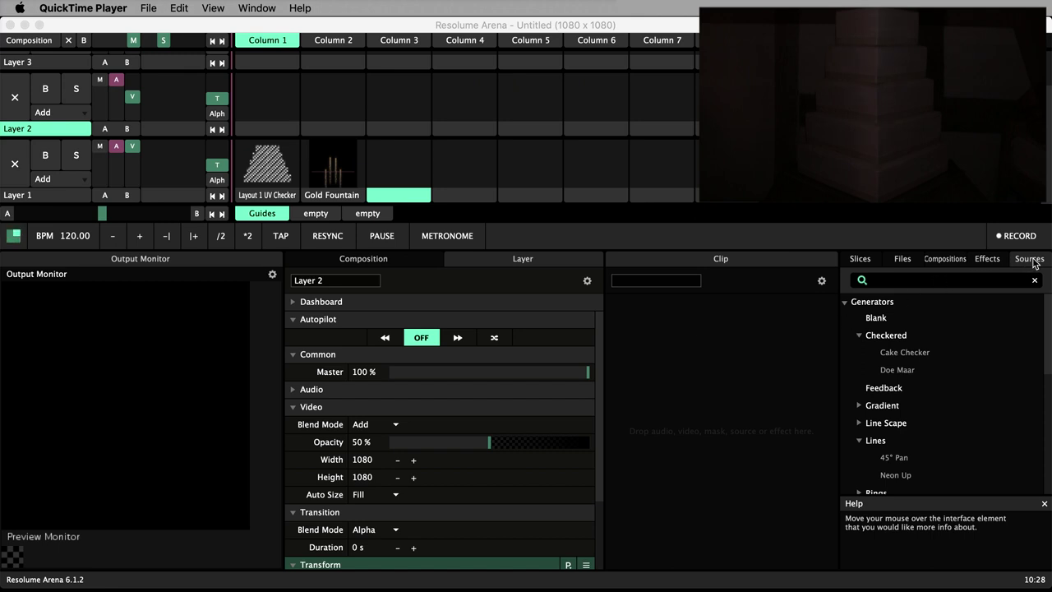
Search Sources for 'tex' and add a Text Block clip to Layer 1, Column 3
click(922, 280)
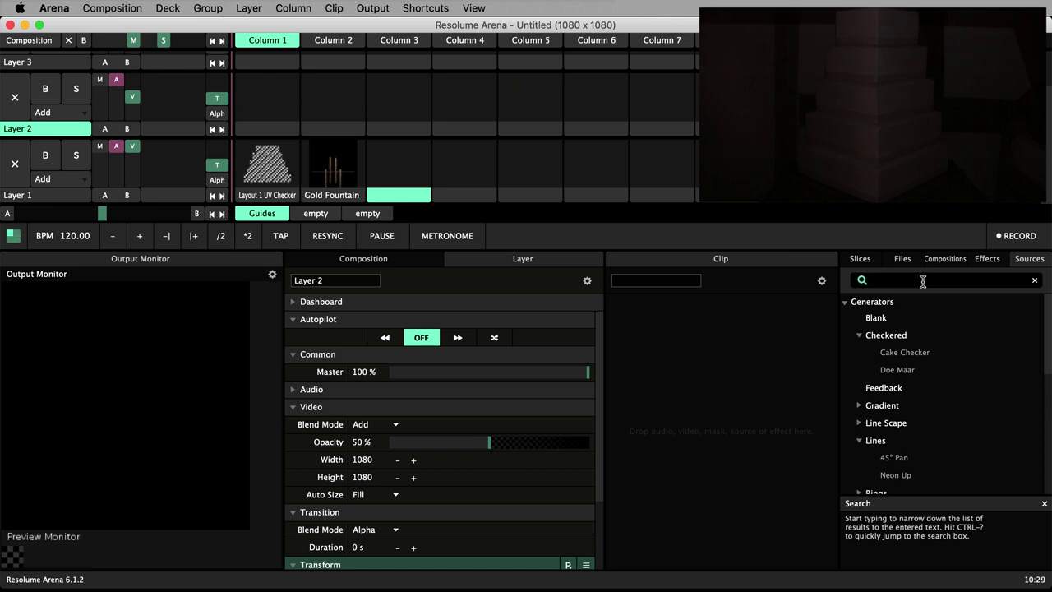
text(tex)
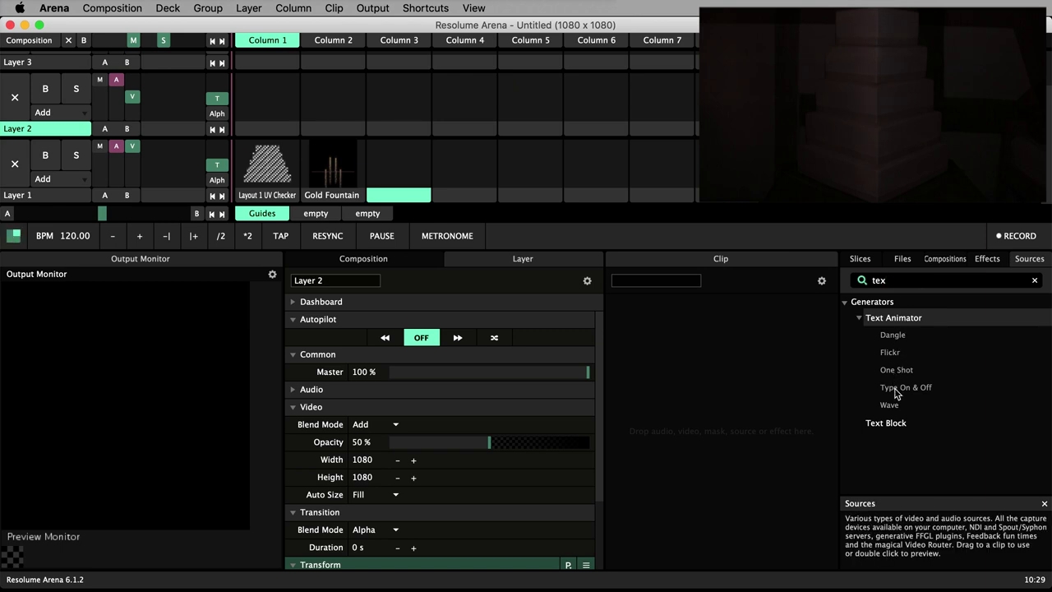
drag(885, 422, 417, 167)
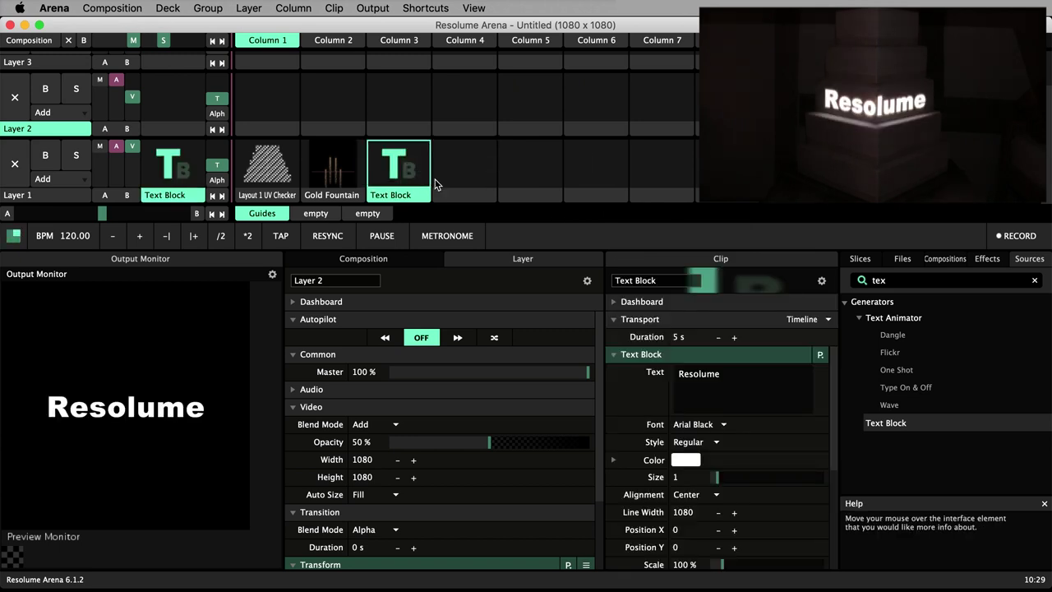
Select the word 'Resolume' in the clip text and bring up the Text Block clip's options
click(732, 373)
drag(732, 374, 659, 378)
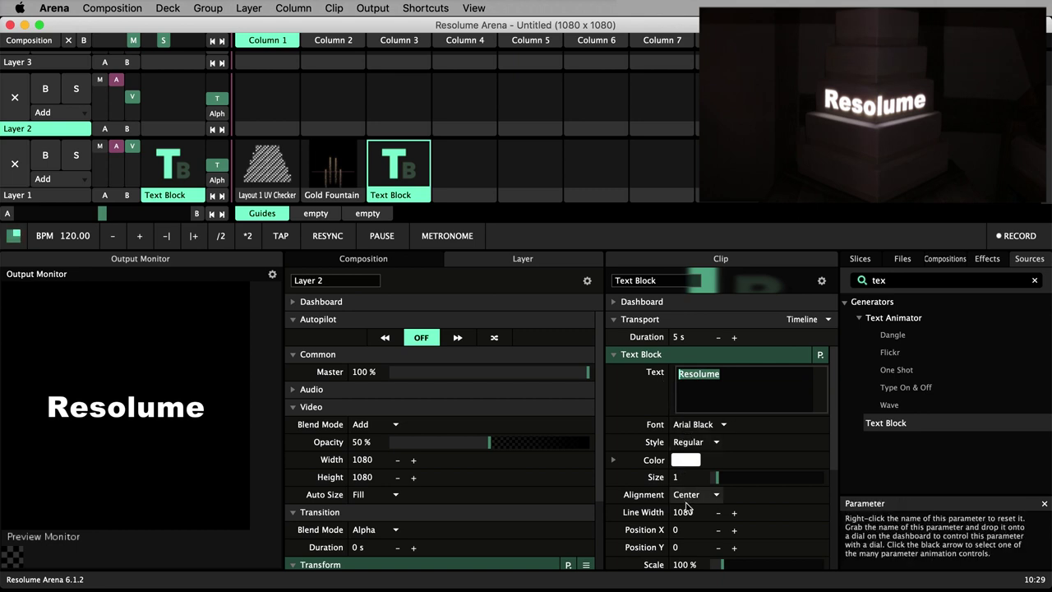
scroll(686, 506, down, 3)
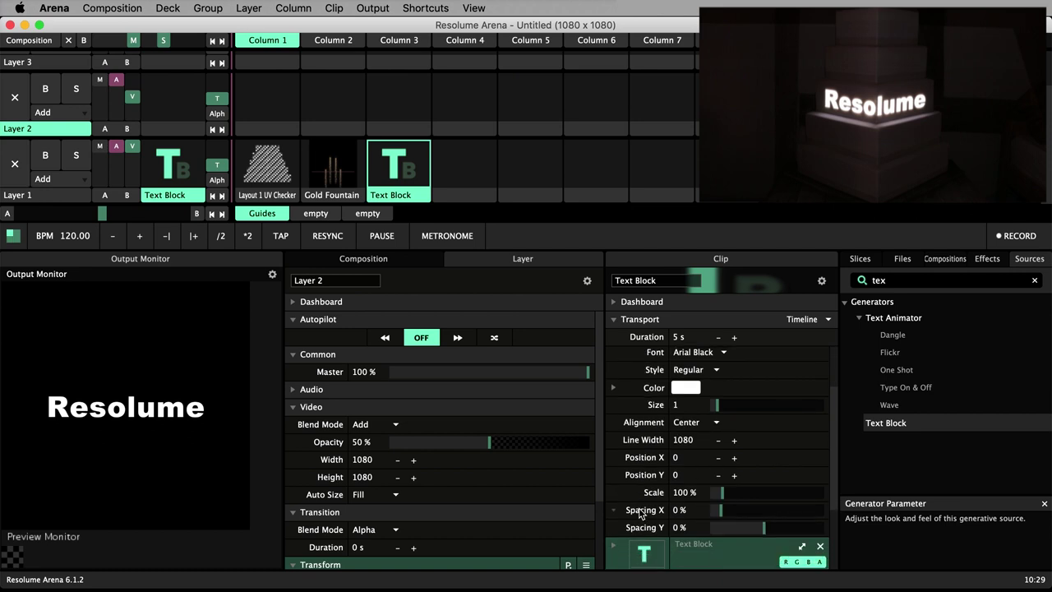
scroll(640, 512, down, 2)
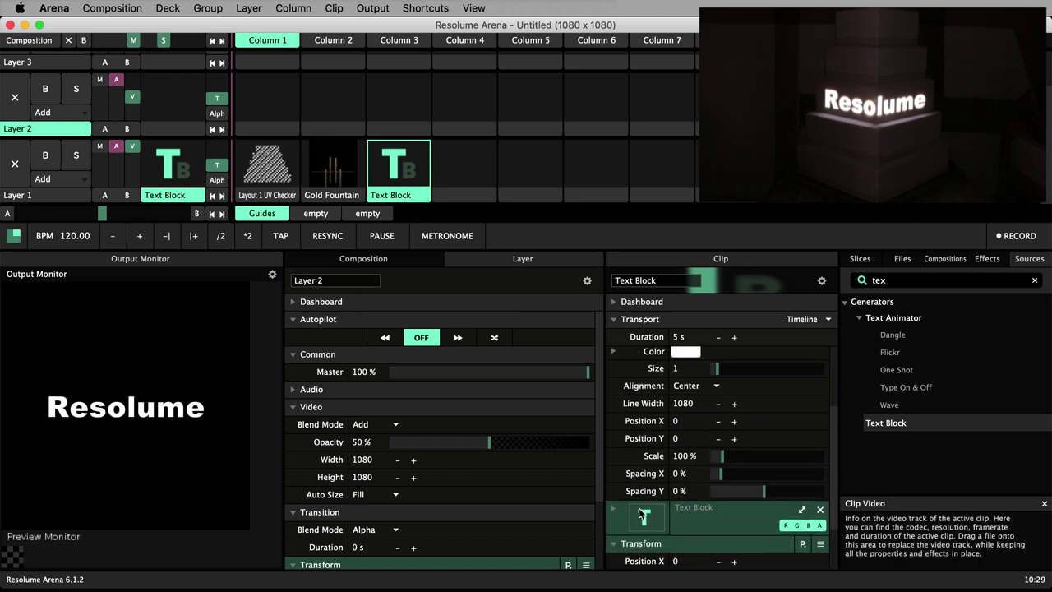
scroll(638, 507, up, 2)
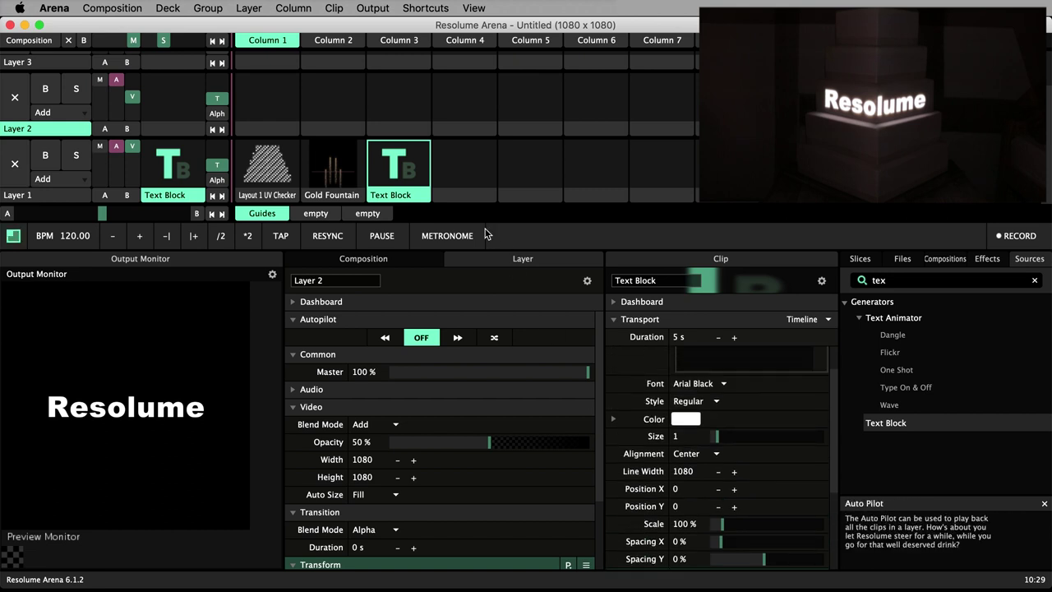
right_click(410, 200)
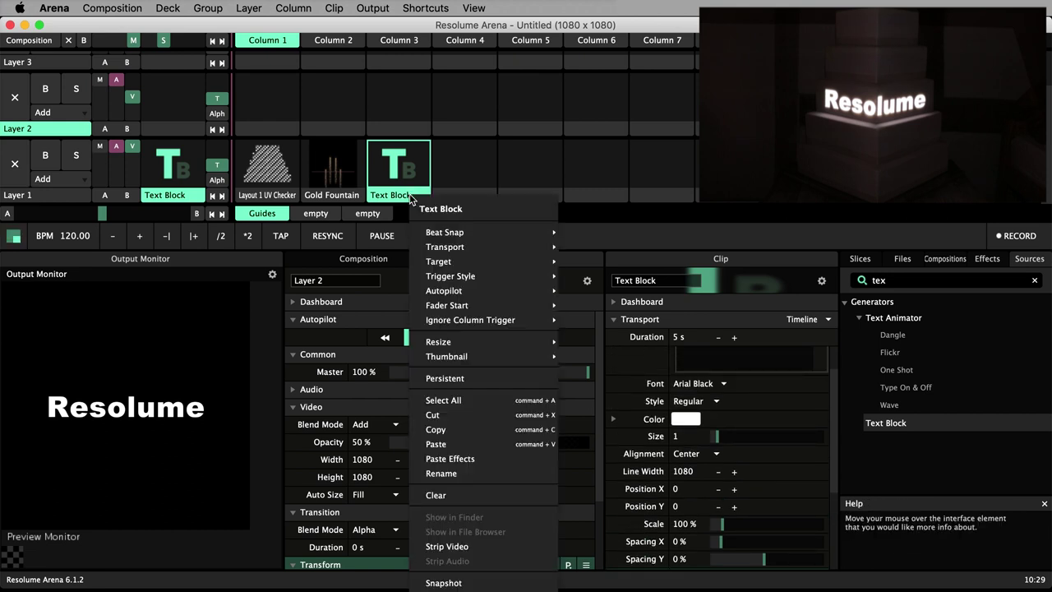
Clear the Text Block clip and add Text Animator Dangle to Layer 2, Column 3
click(442, 497)
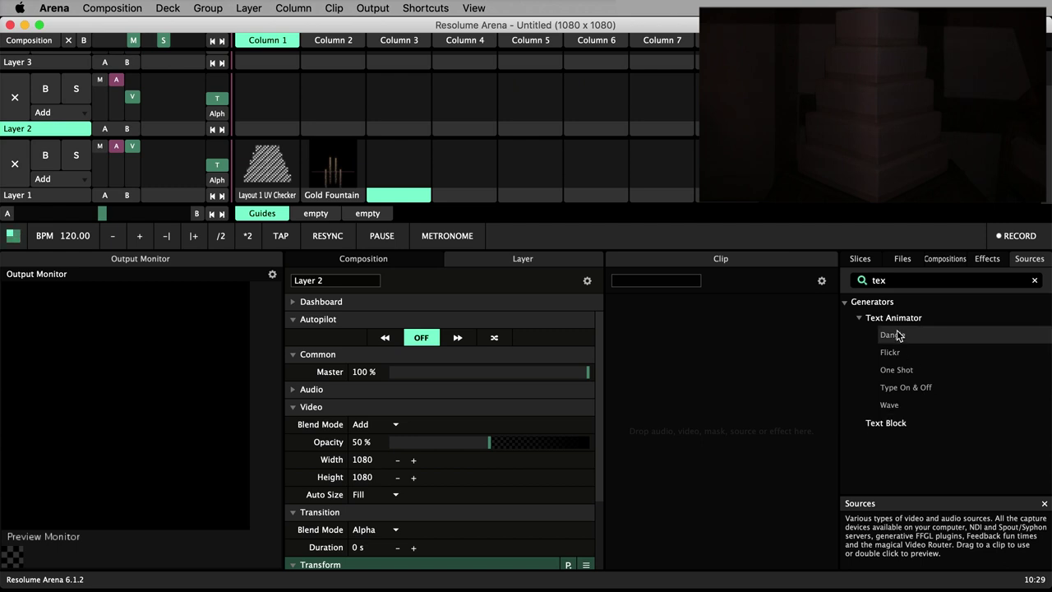
drag(896, 335, 397, 103)
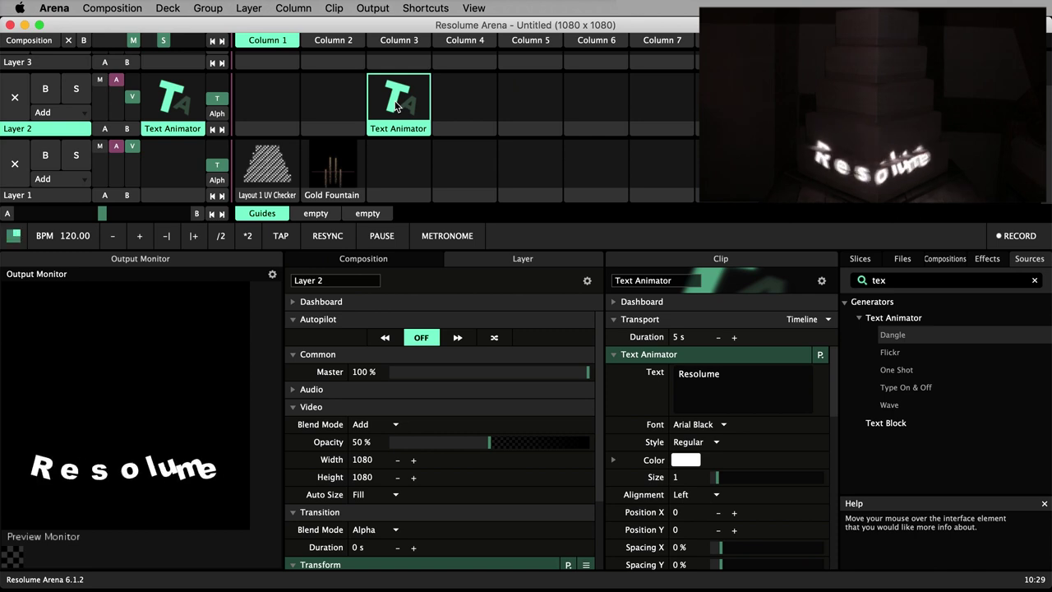
scroll(630, 465, down, 4)
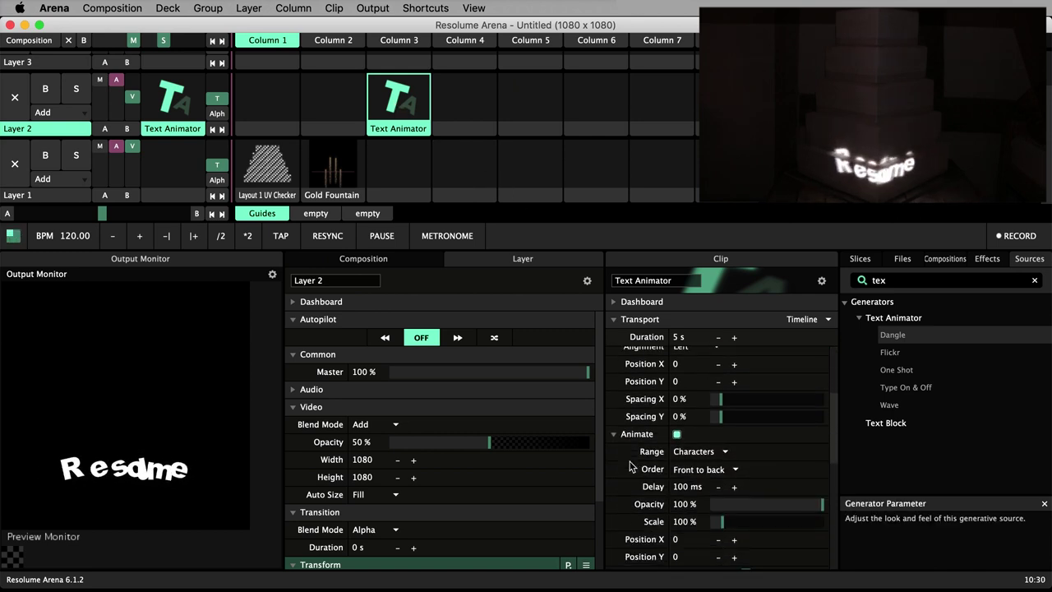
scroll(630, 465, down, 3)
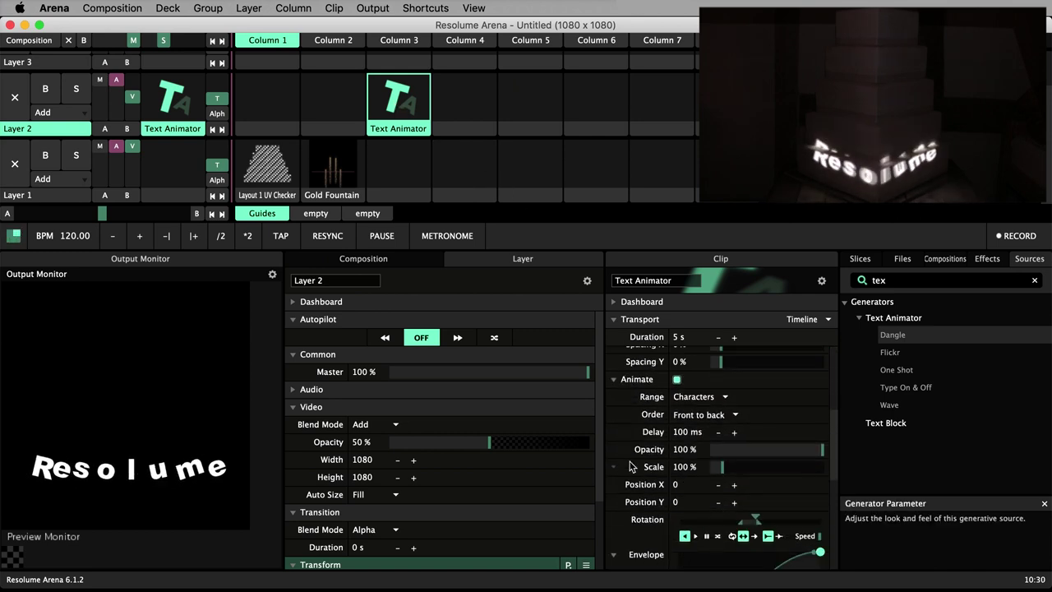
Collapse and re-expand the Dangle clip's Animate settings to review them
click(613, 380)
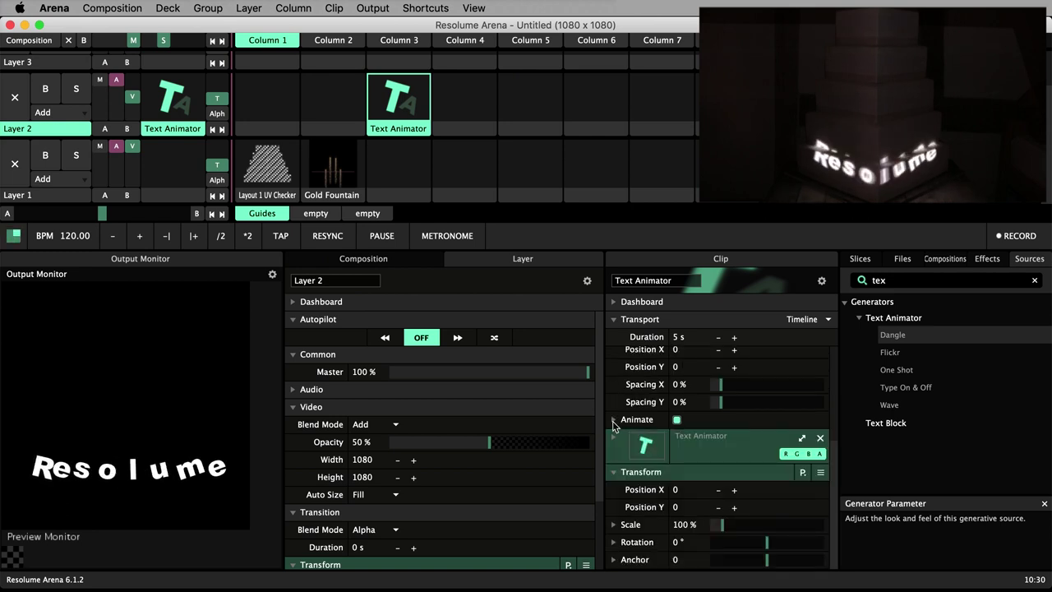
click(614, 420)
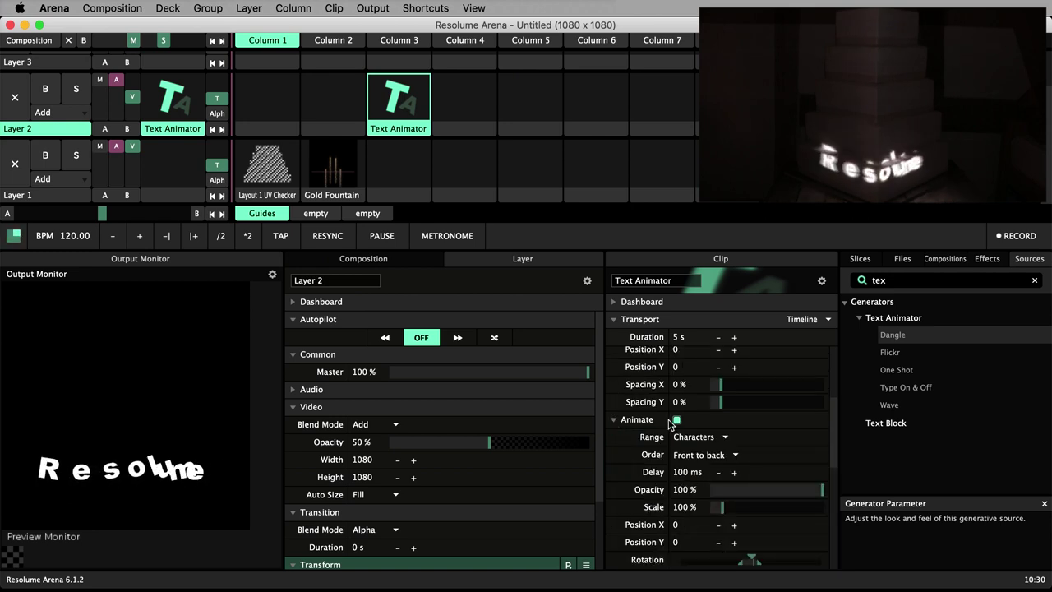
scroll(633, 466, down, 3)
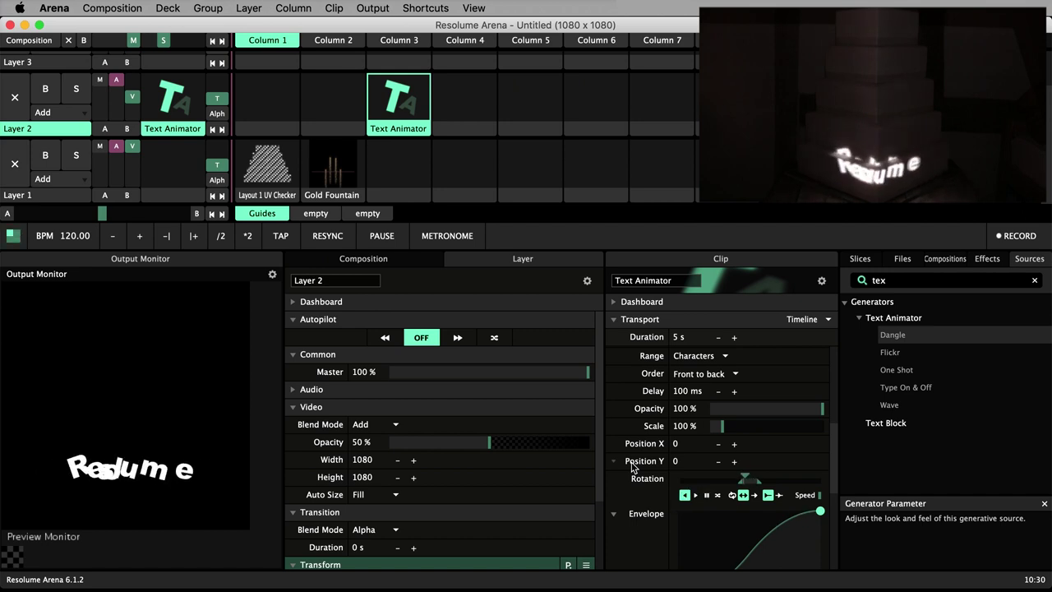
scroll(631, 468, down, 2)
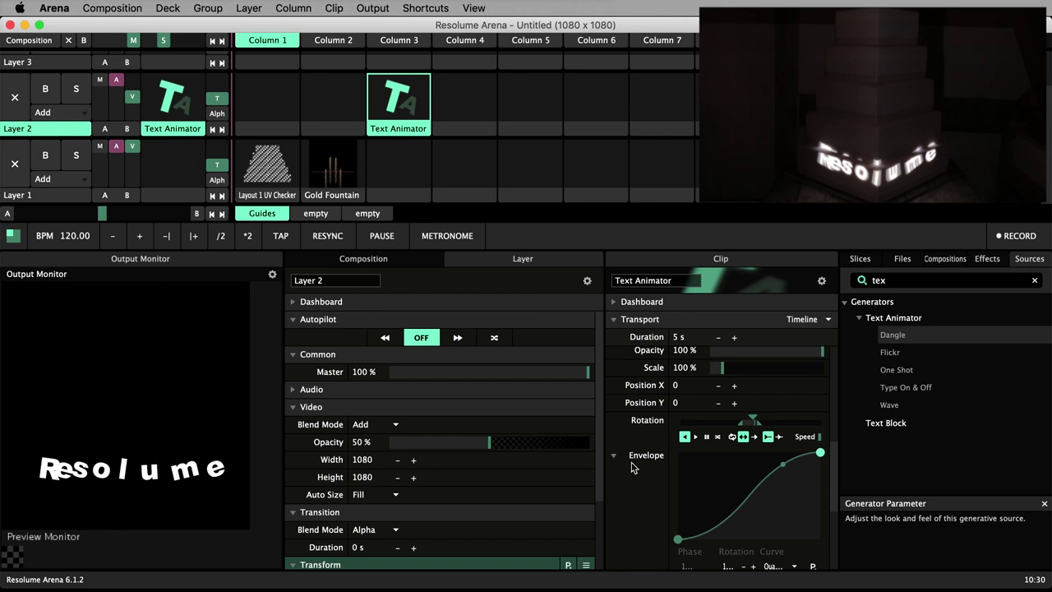
Set the Animate Range to Lines so the text animates as one line
scroll(631, 467, up, 3)
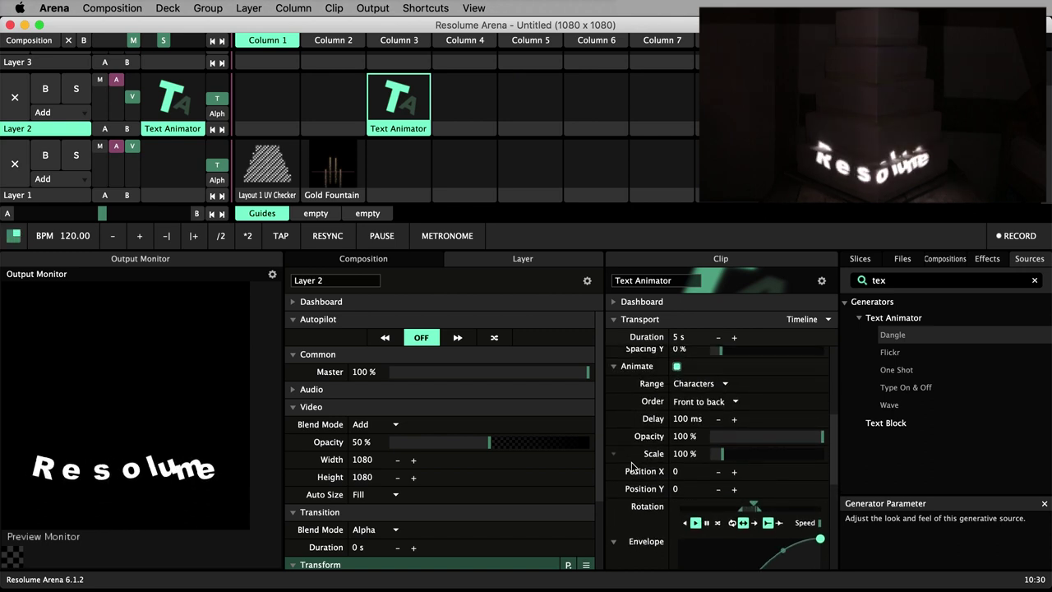
click(720, 383)
click(694, 413)
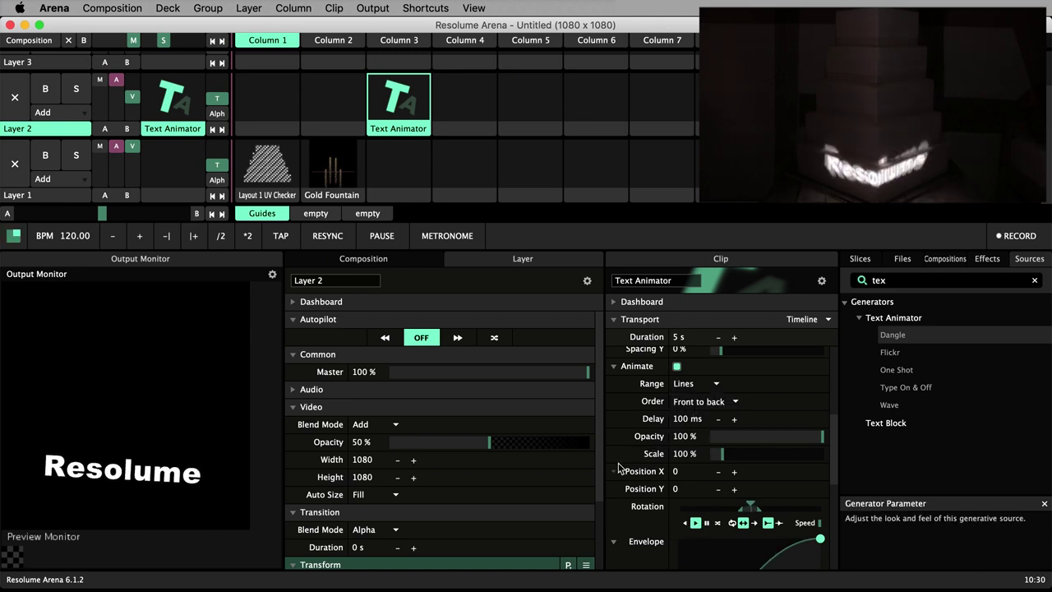
Pause the Rotation timeline and hold its playhead at about 13.15 for a fixed tilt
scroll(620, 468, down, 3)
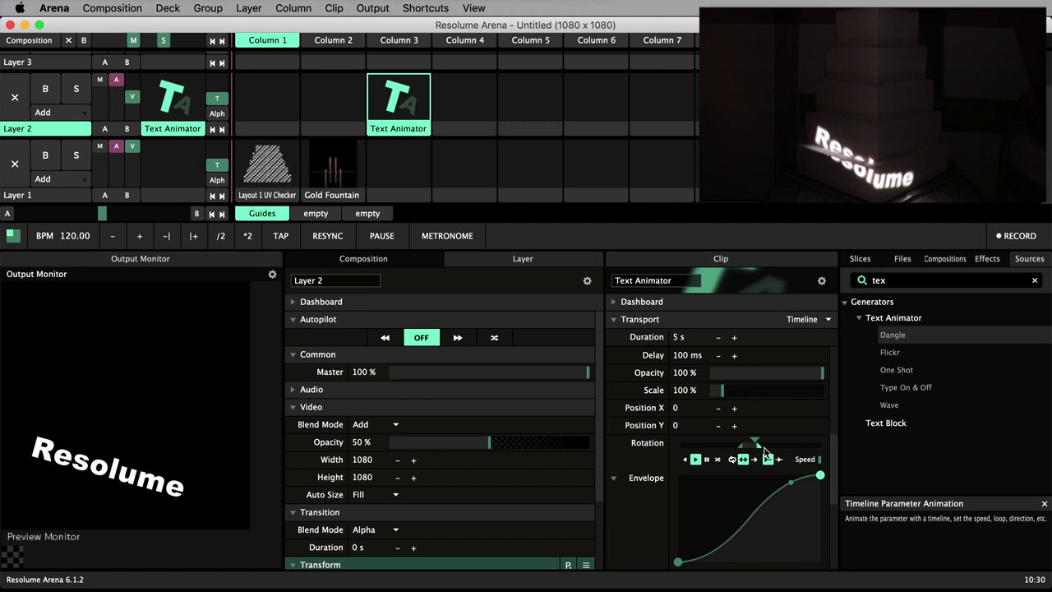
click(706, 460)
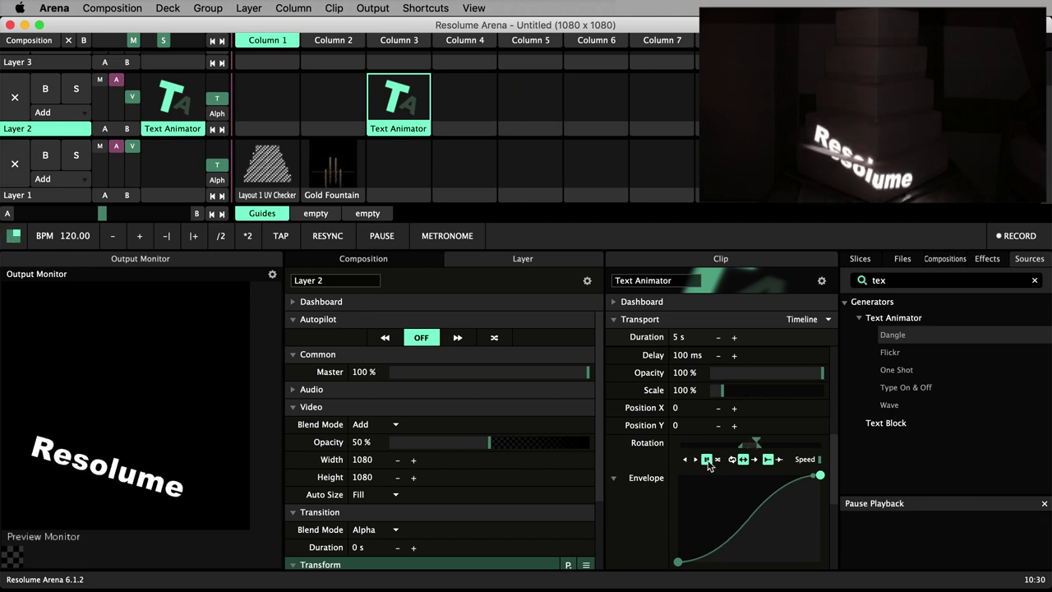
drag(756, 443, 741, 442)
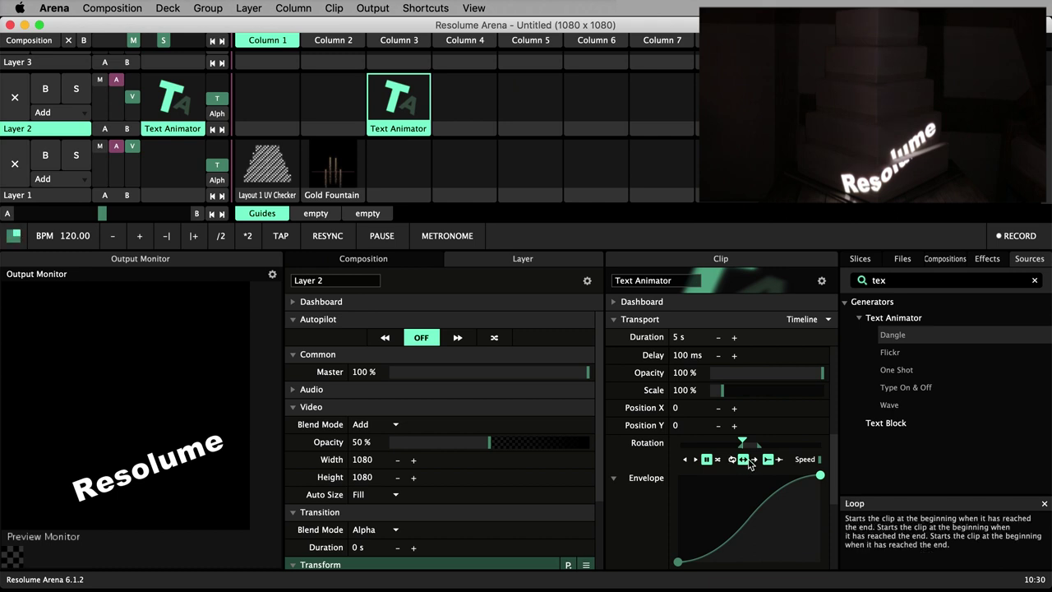
Resume the rotation animation and duplicate 'Resolume' onto a second text line
click(696, 460)
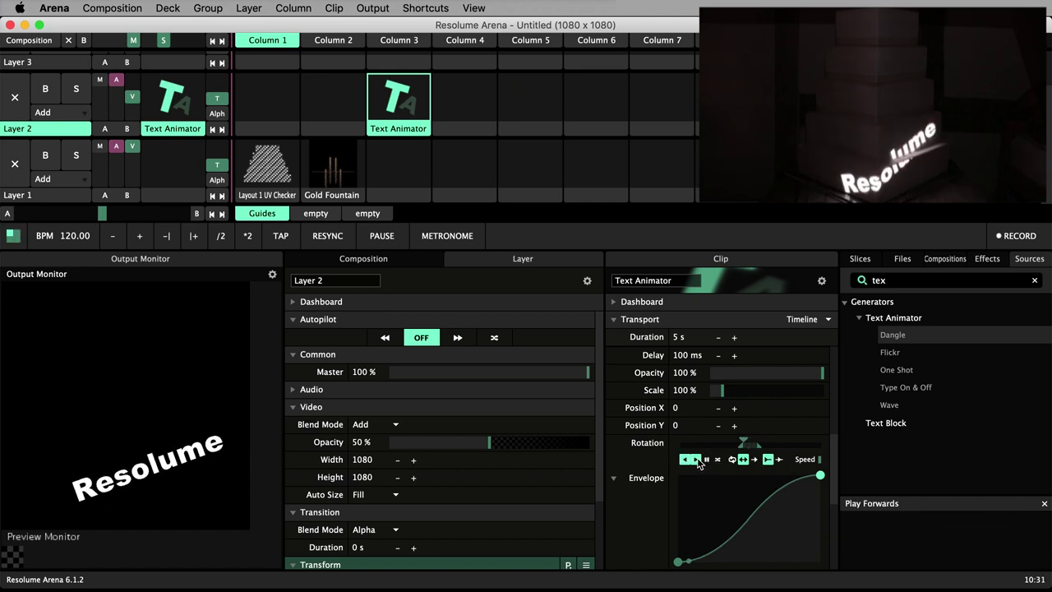
scroll(697, 463, up, 10)
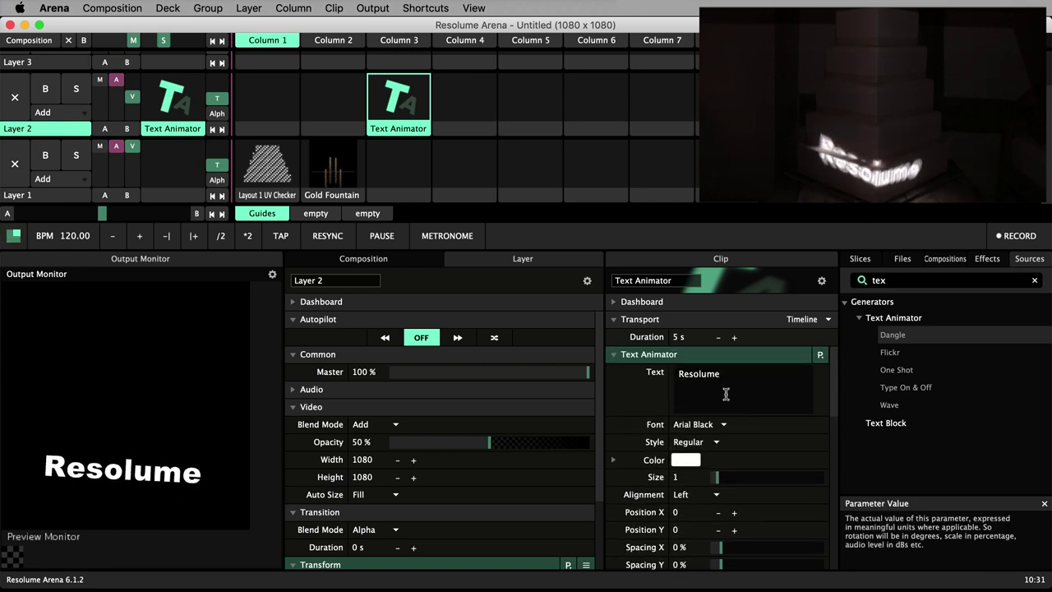
click(726, 378)
double_click(727, 382)
key(super+c)
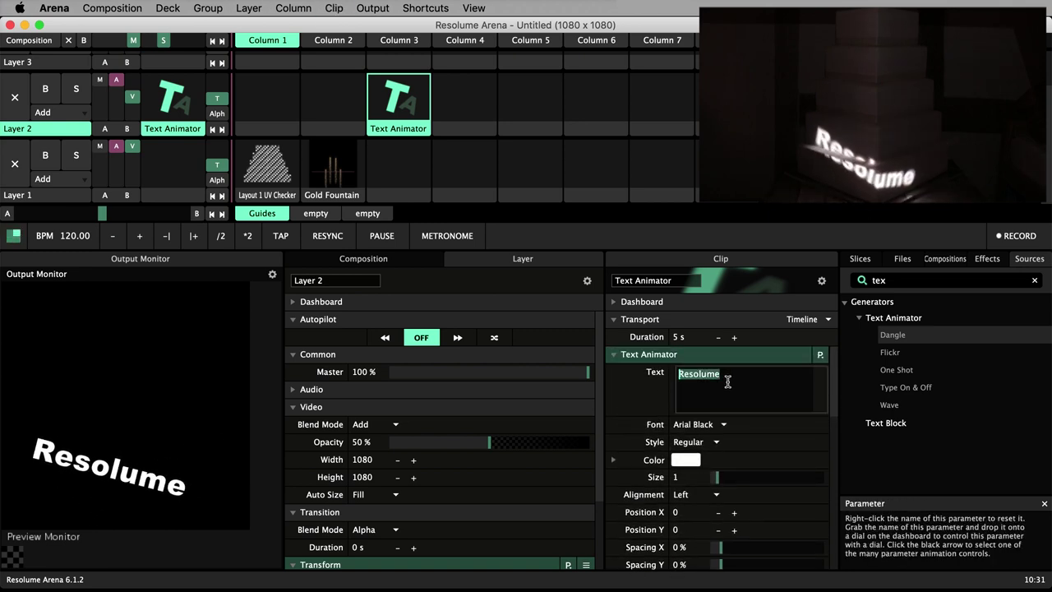
key(Left)
key(Right)
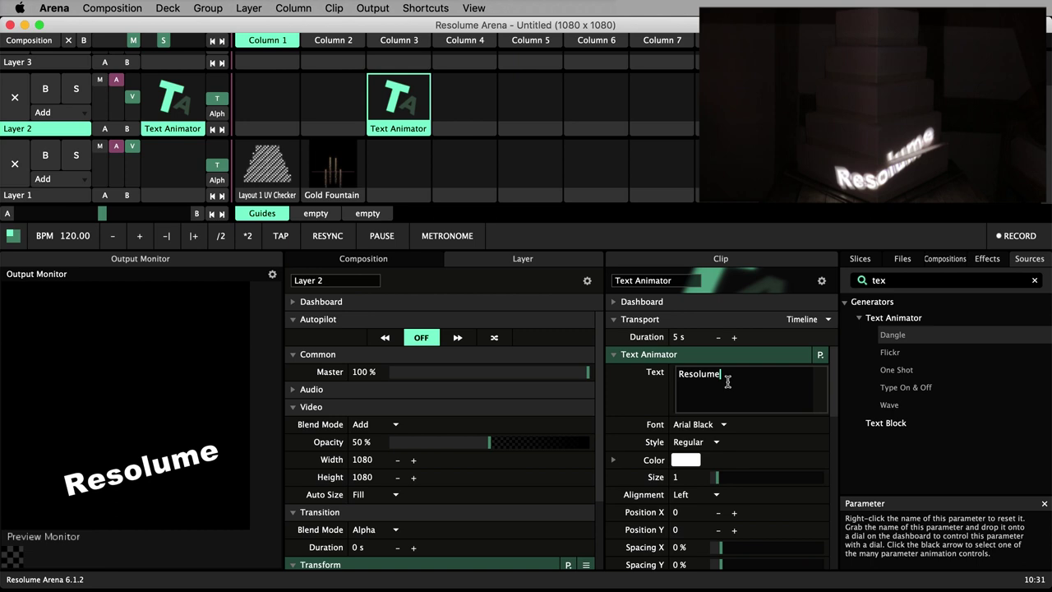
key(Return)
key(super+v)
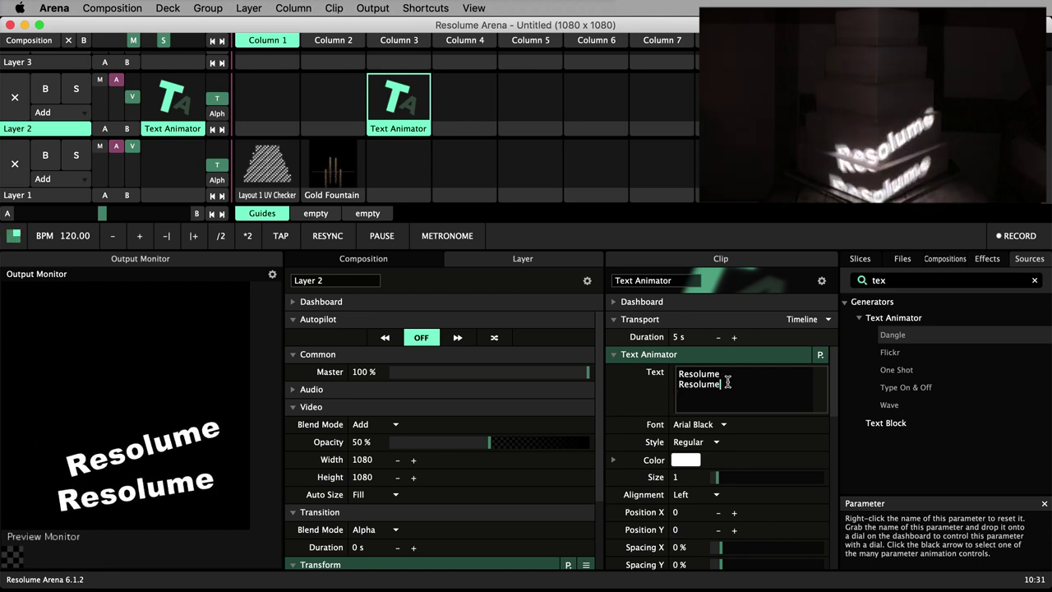
Try an animation Delay of 0 ms, then set it back to 100 ms
scroll(649, 493, down, 5)
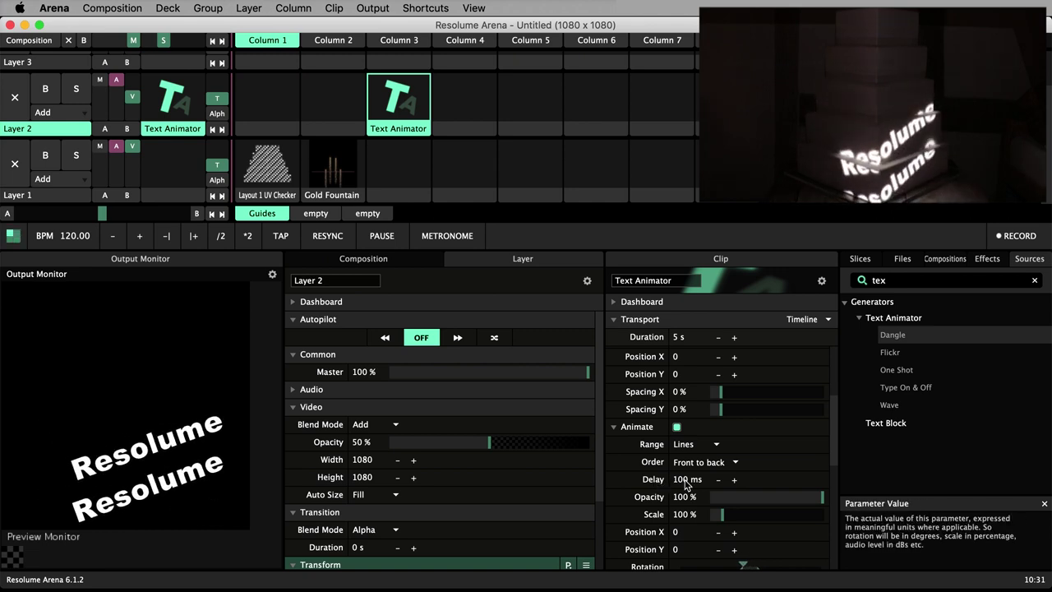
double_click(686, 481)
text(0)
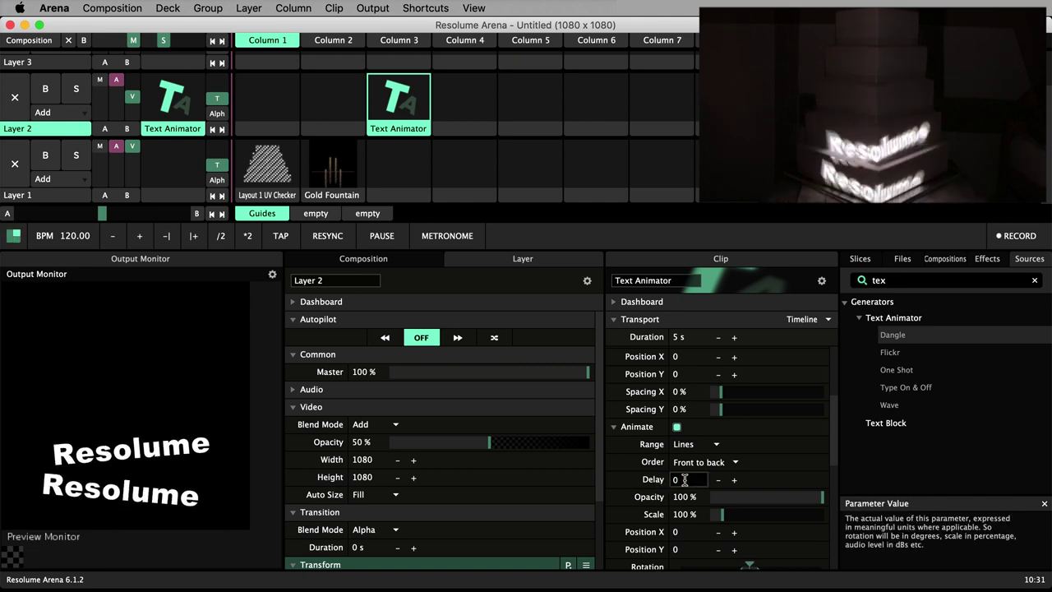
key(Return)
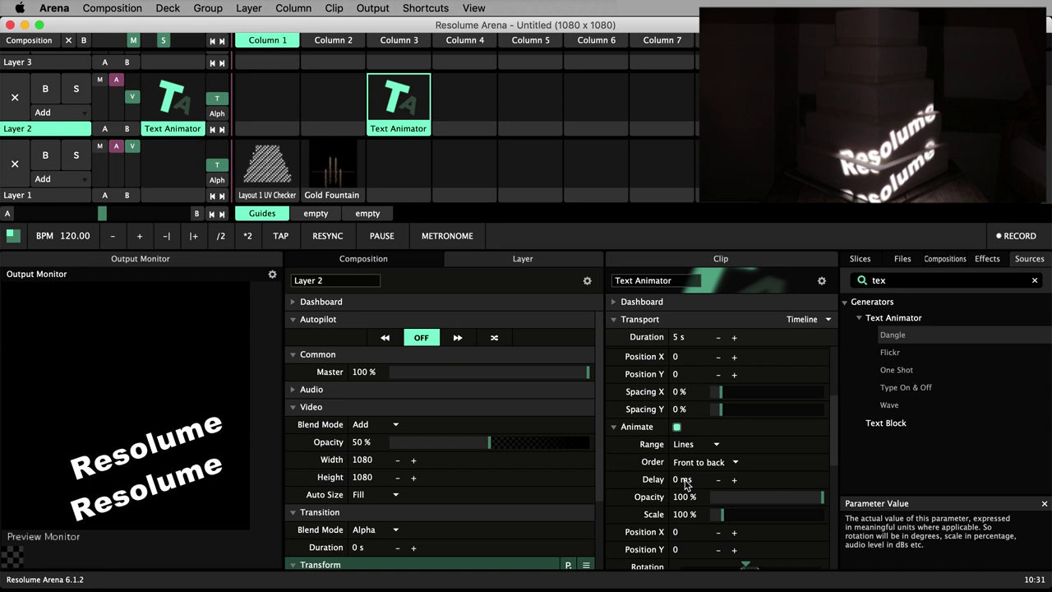
double_click(684, 480)
text(100)
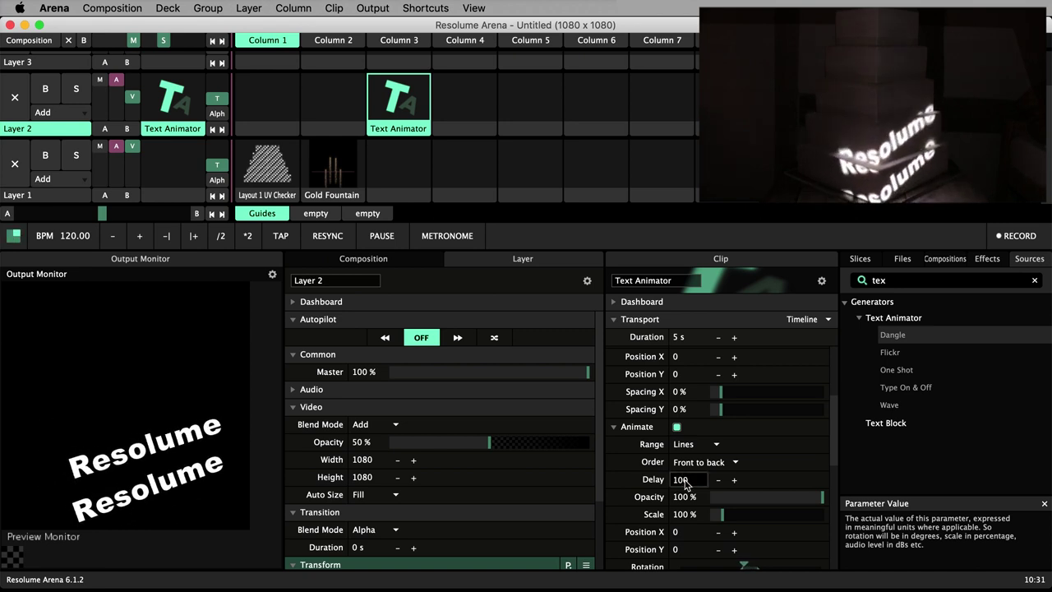
key(Return)
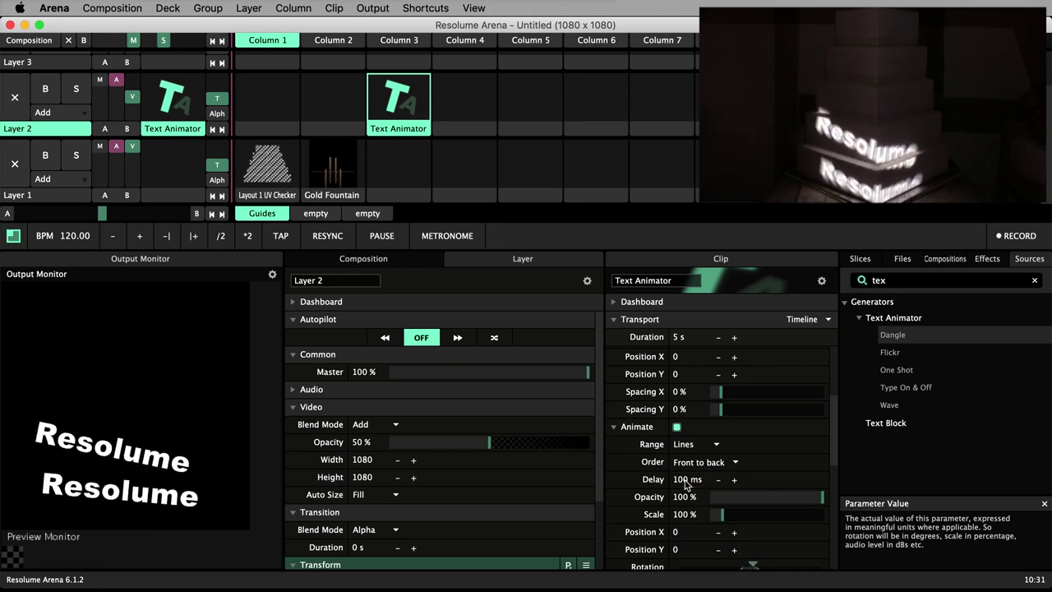
Switch the Animate Range to Characters and set Delay to 0 ms
click(688, 444)
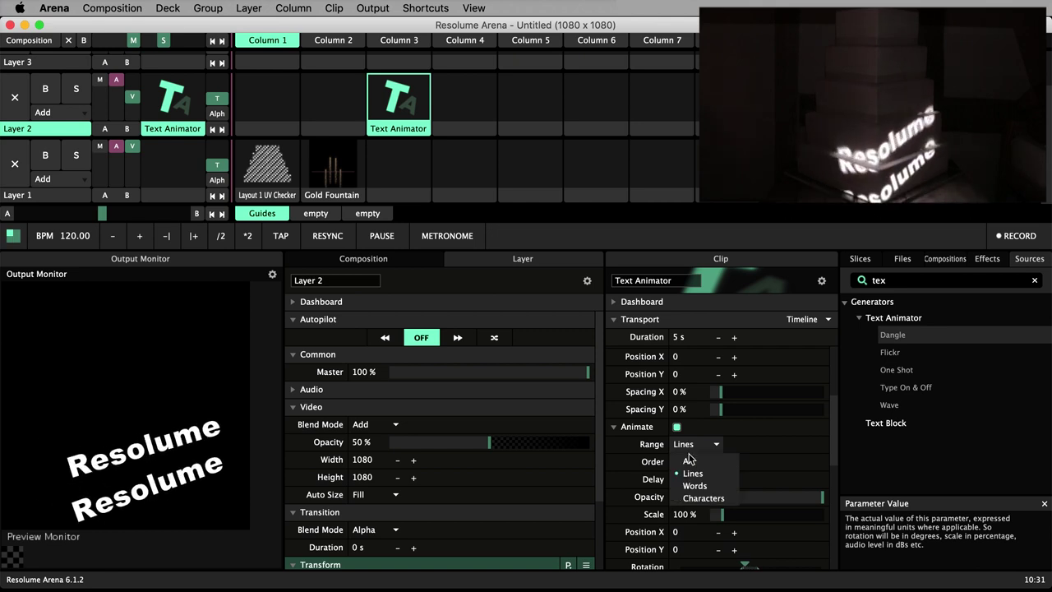
click(690, 496)
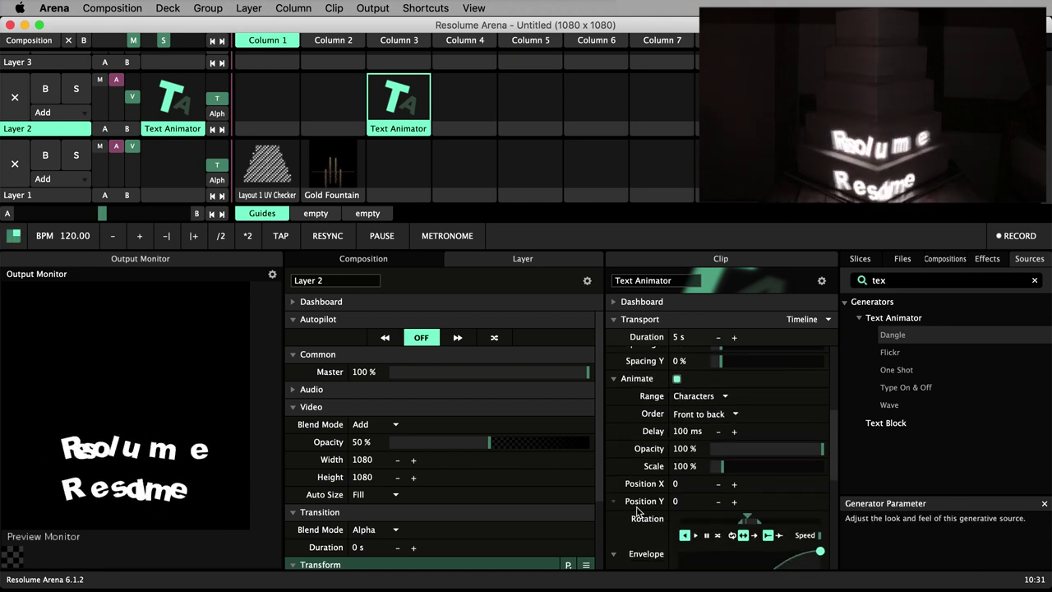
scroll(637, 510, down, 2)
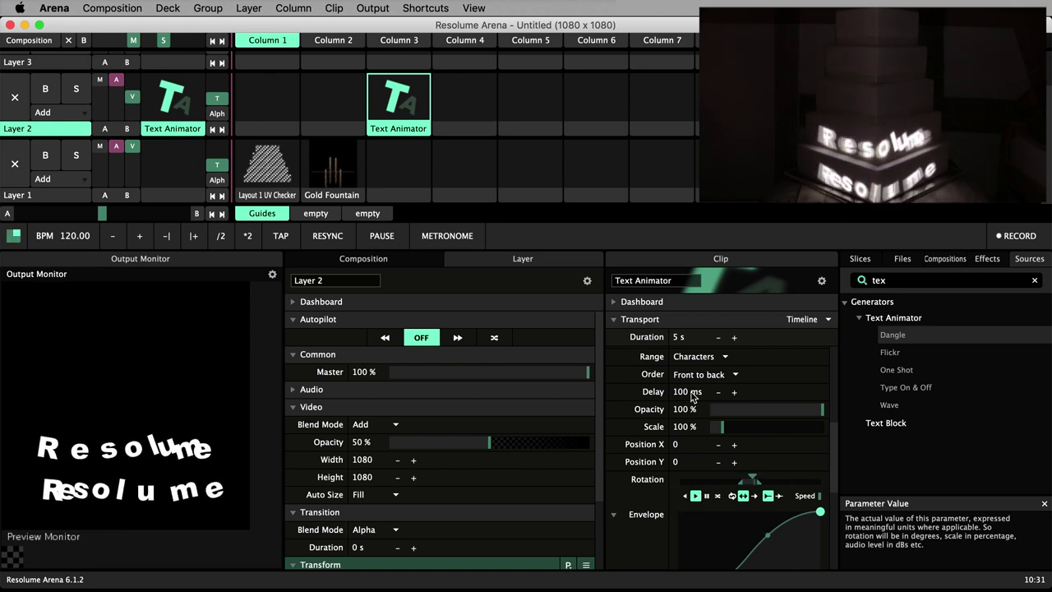
double_click(692, 393)
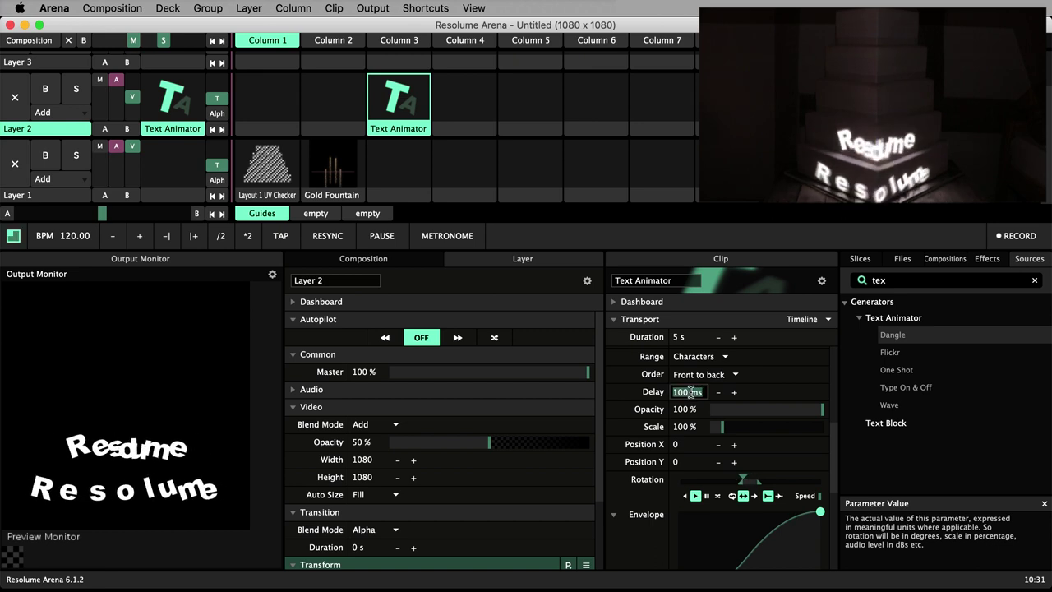
text(0)
key(Return)
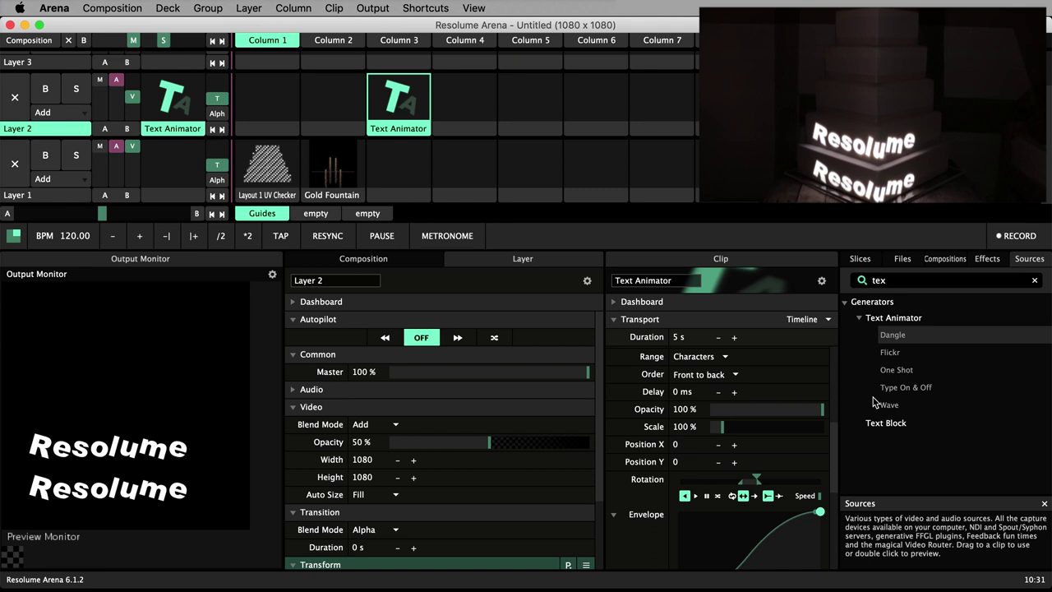
Drop Text Animator Wave into Layer 2, Column 4 and raise Anchor Y to 230.18
drag(887, 404, 467, 111)
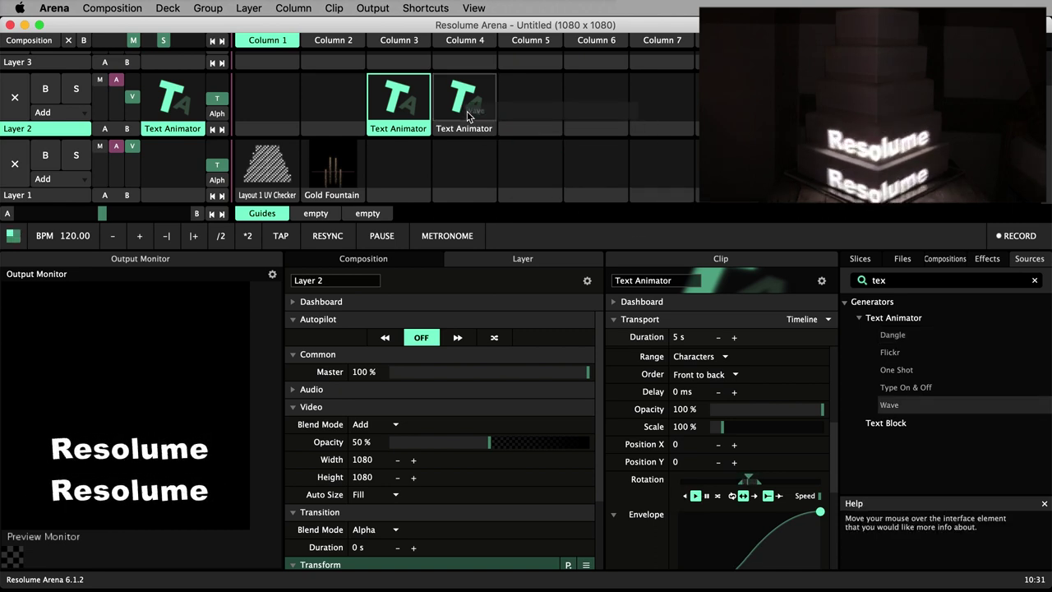
click(467, 111)
scroll(668, 427, down, 5)
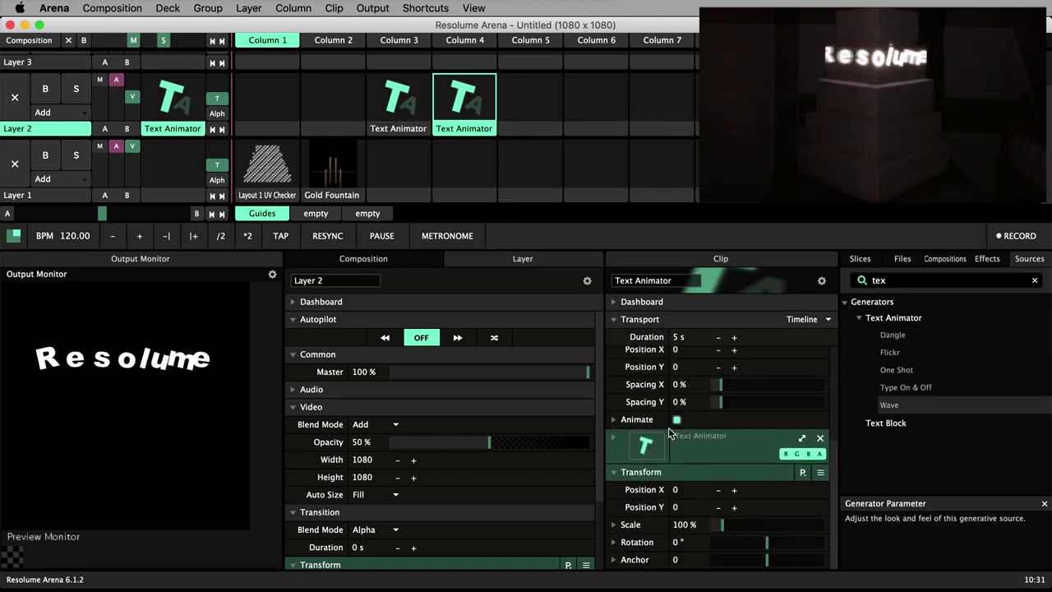
click(668, 428)
scroll(620, 456, down, 10)
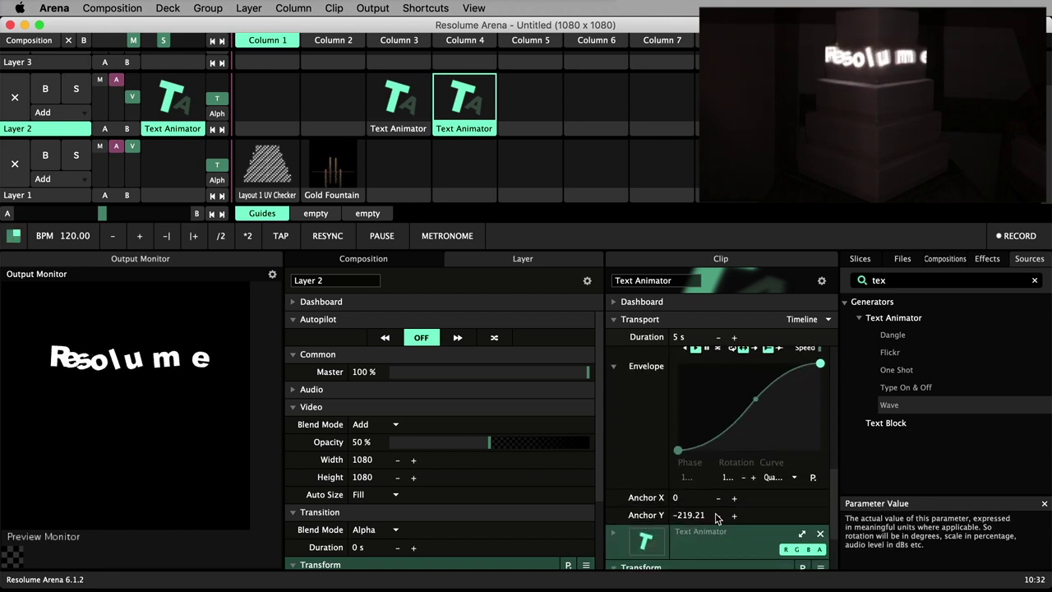
drag(736, 518, 933, 404)
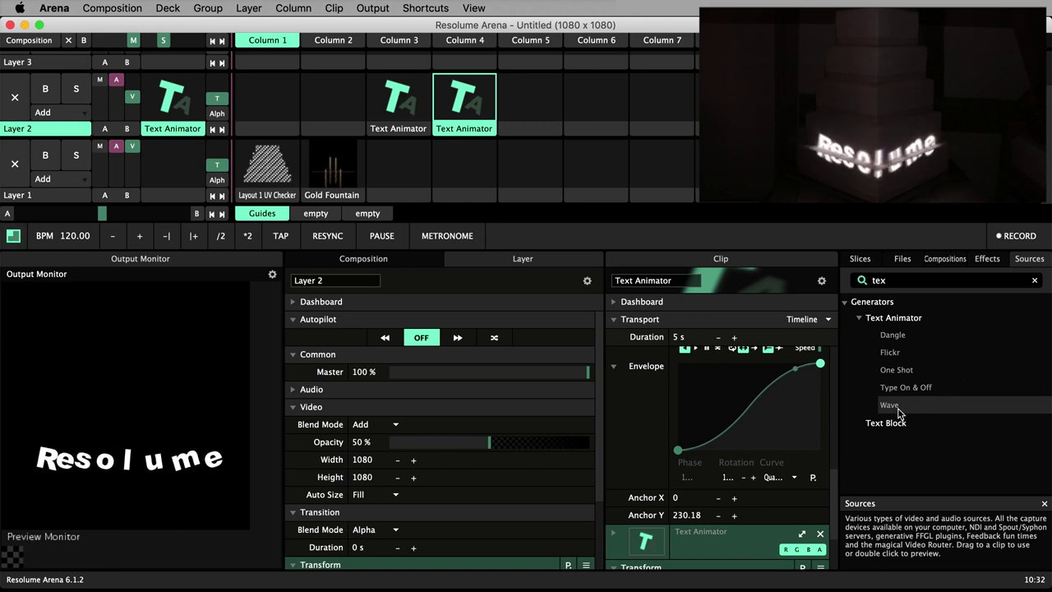
Place Flickr in Layer 2, Column 5 and set its Animate Delay to 0 ms
drag(889, 353, 526, 113)
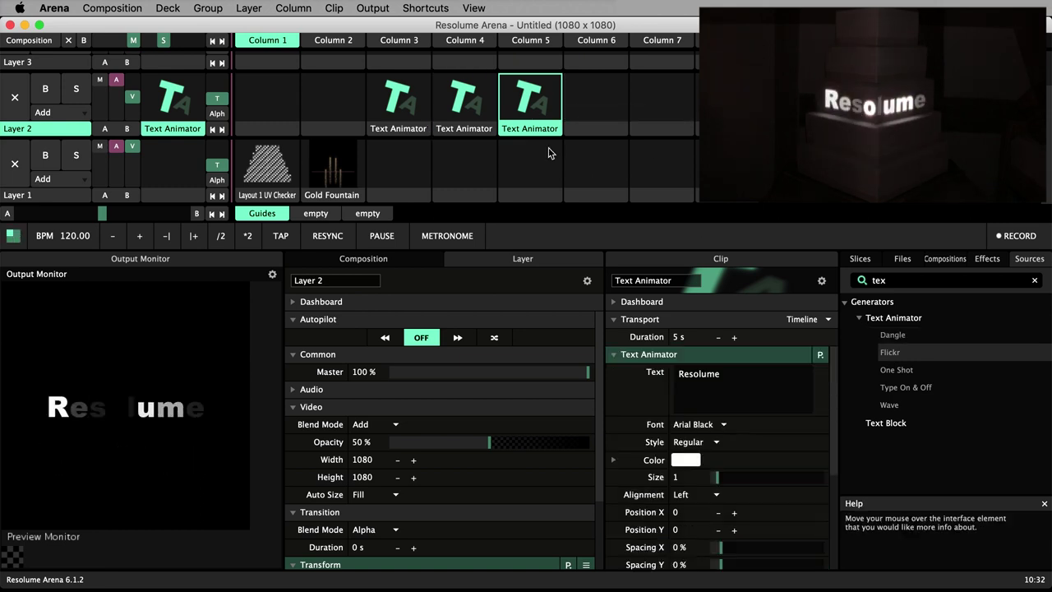
scroll(631, 384, down, 5)
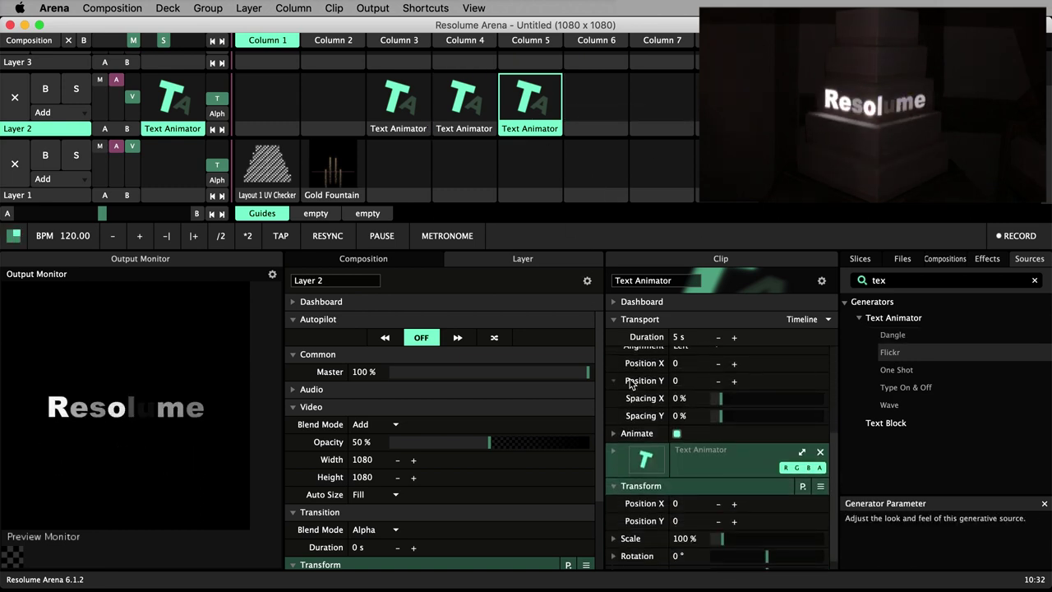
click(615, 434)
scroll(620, 491, down, 3)
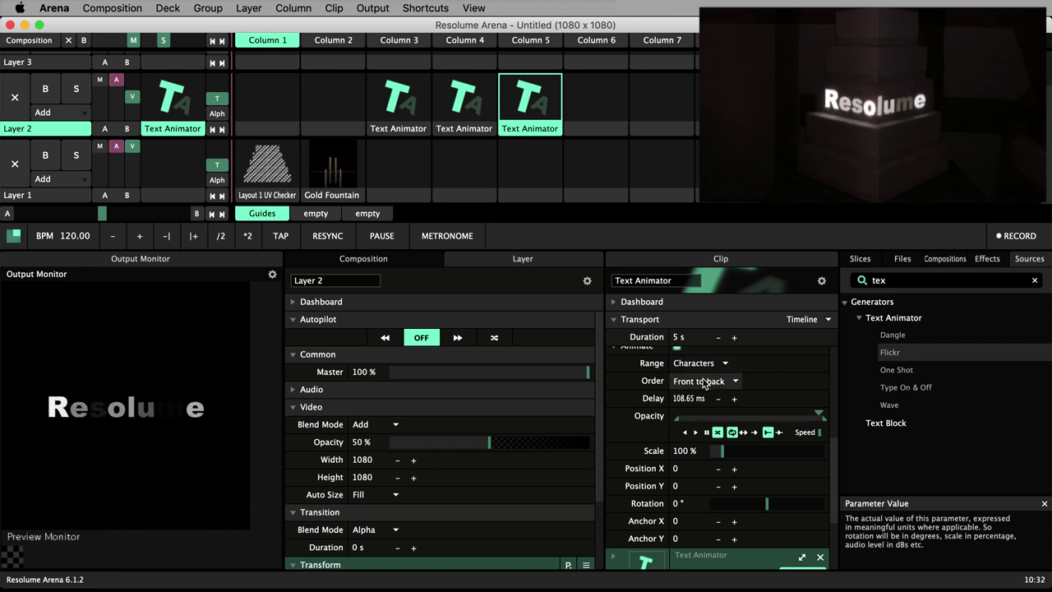
double_click(683, 398)
text(0)
key(Return)
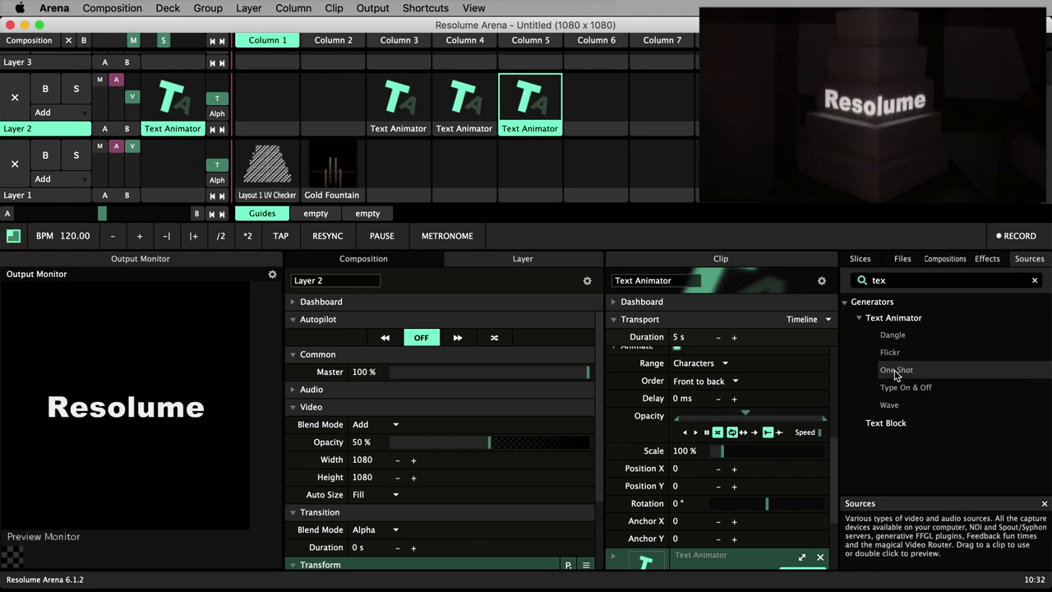
Add One Shot to Layer 2, Column 6 and retrigger it twice to preview
drag(896, 370, 597, 105)
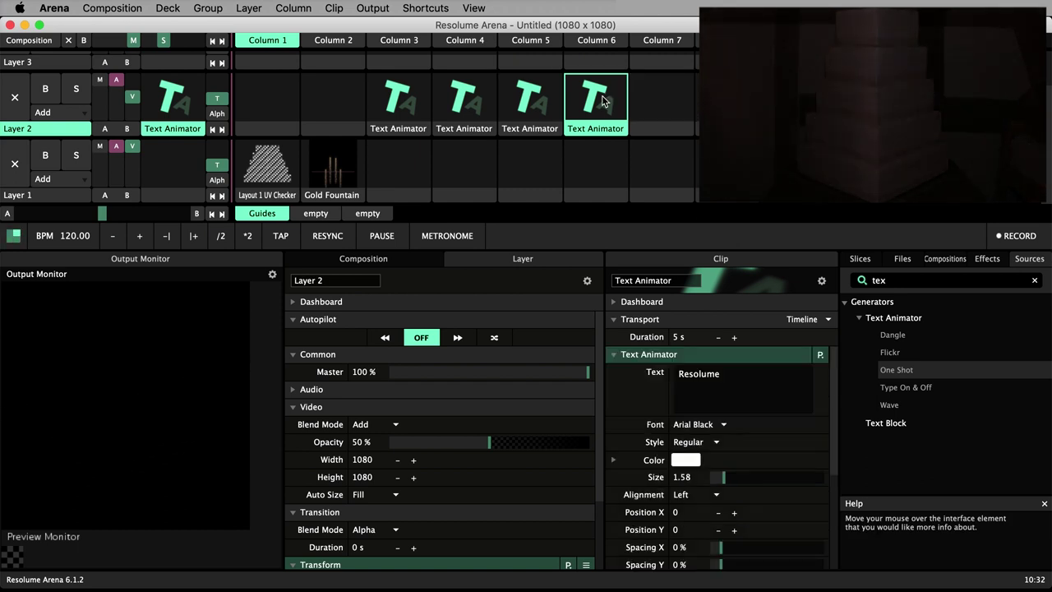
click(602, 100)
click(603, 100)
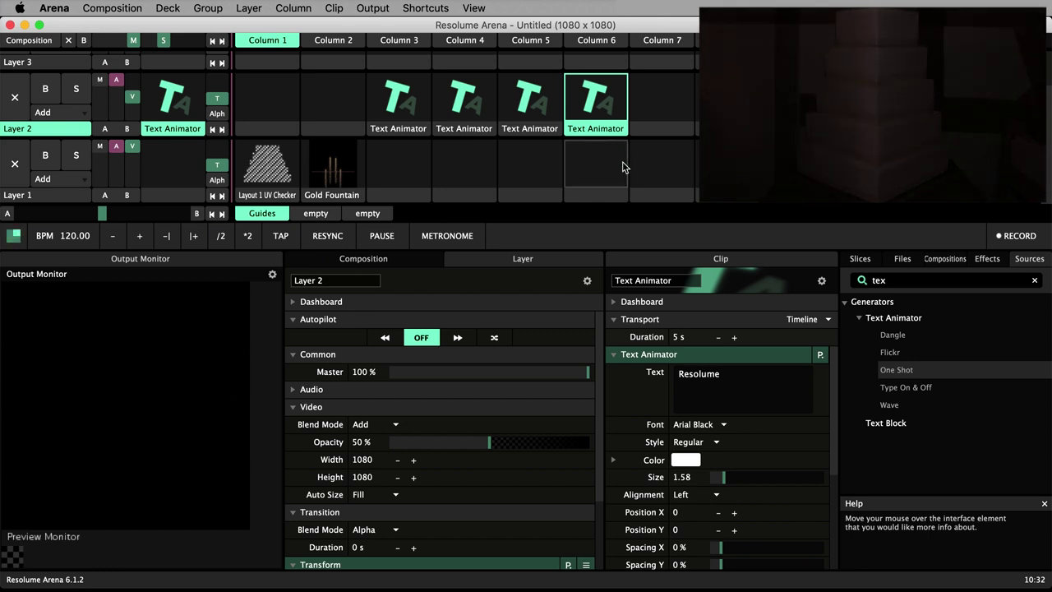
Expand the One Shot clip's Animate settings and replay the animation to watch it
scroll(620, 411, down, 5)
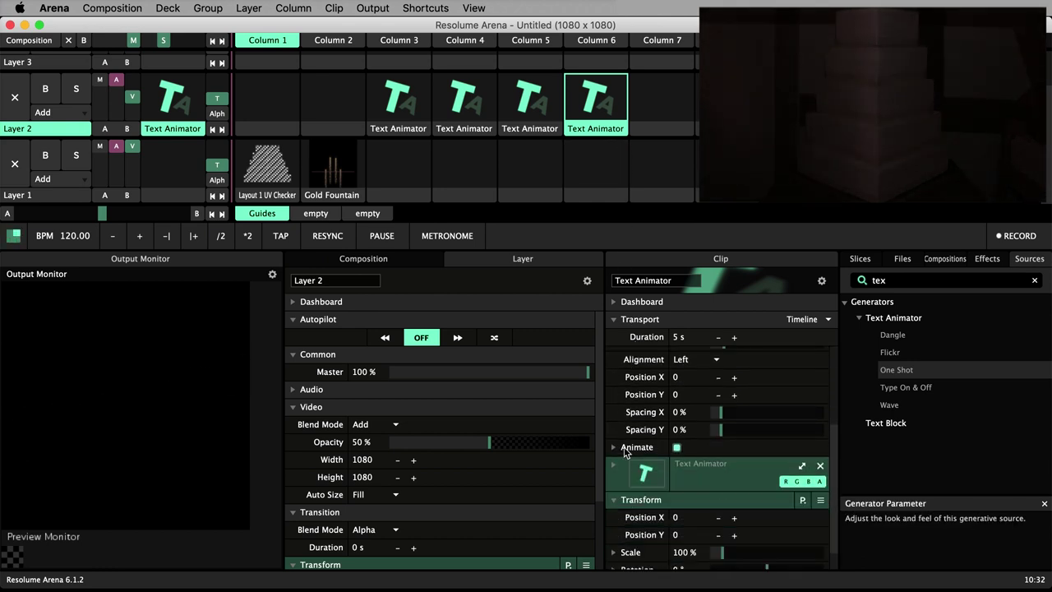
click(614, 447)
scroll(618, 473, down, 4)
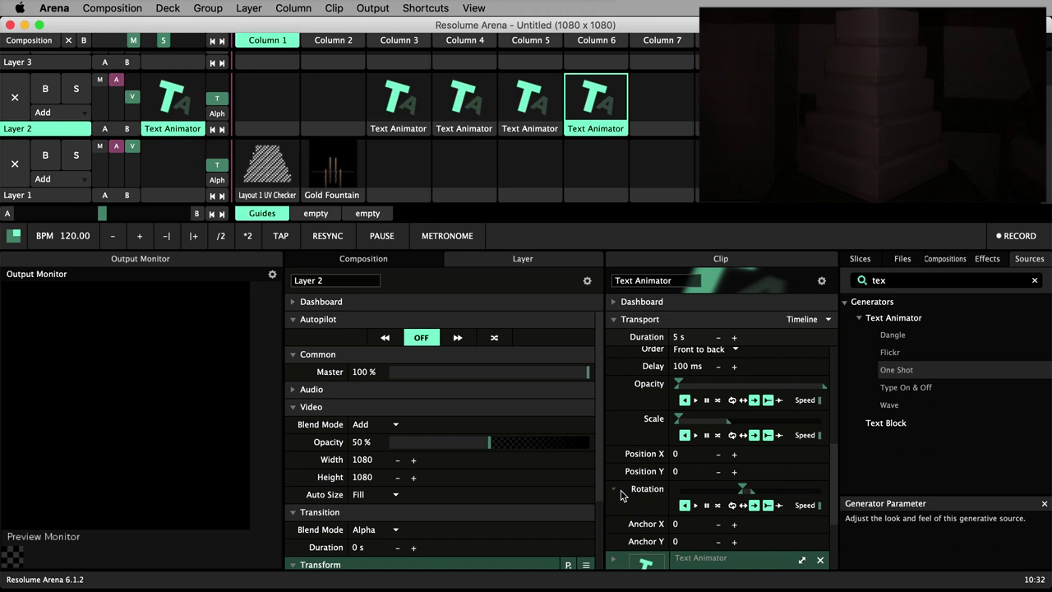
scroll(622, 494, up, 1)
click(594, 112)
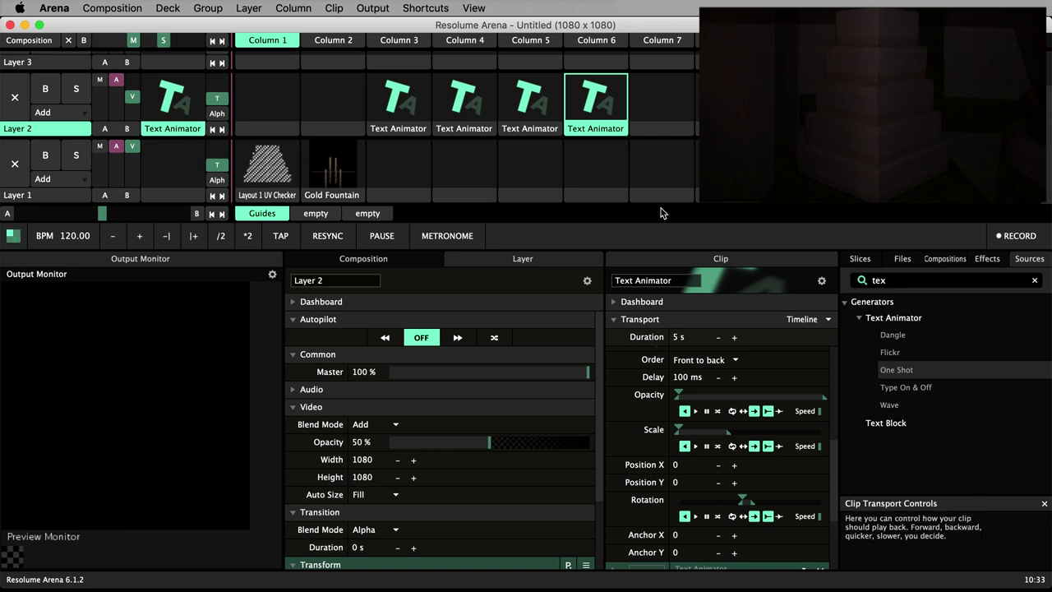
click(608, 103)
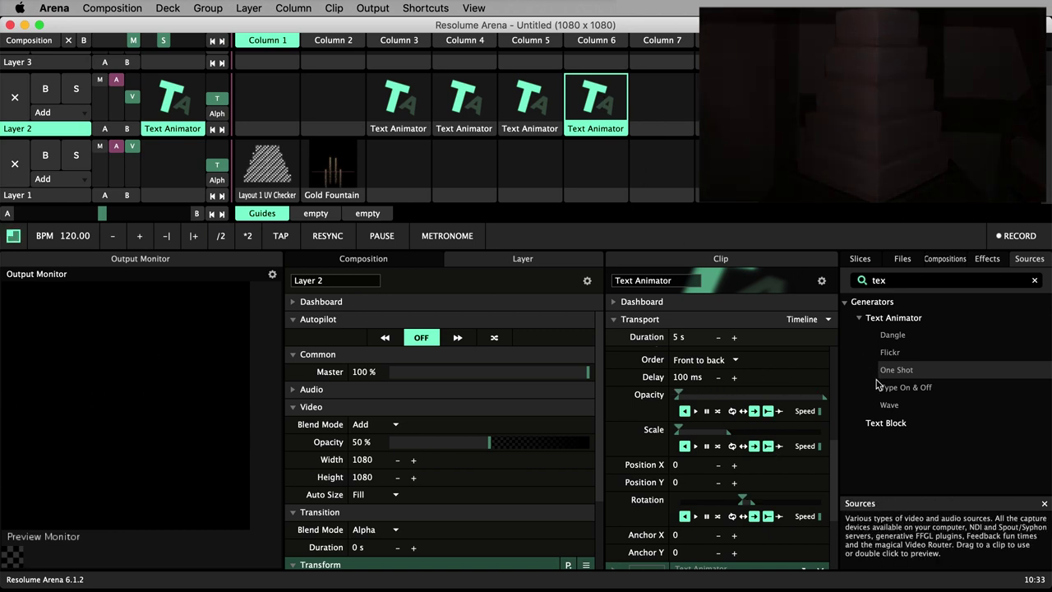
Place Type On & Off in Layer 2, Column 7 and set its Animate Delay to 0 ms
drag(899, 387, 672, 113)
click(666, 105)
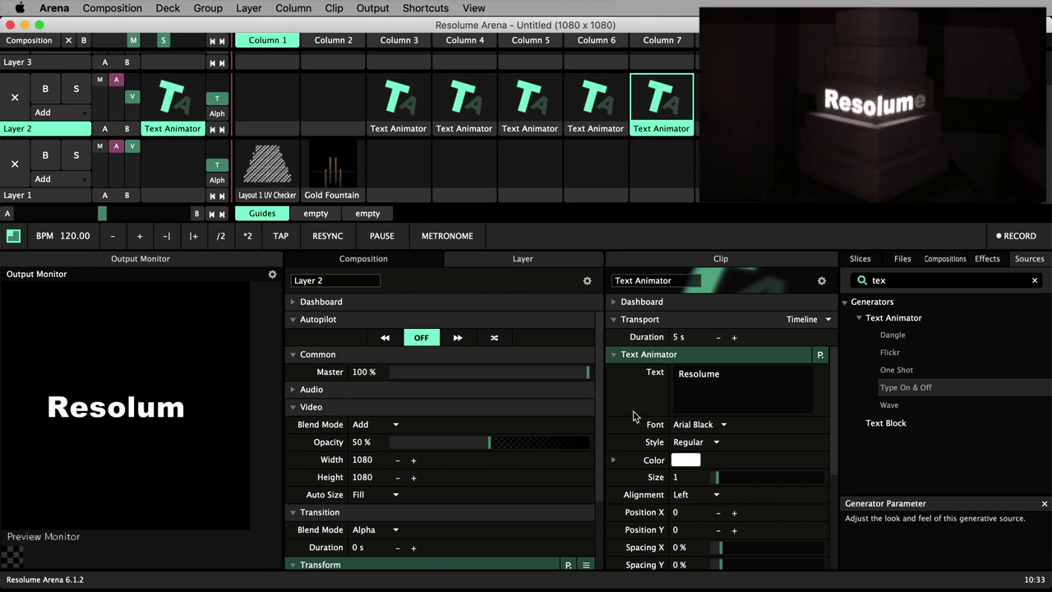
scroll(634, 416, down, 3)
scroll(633, 417, down, 1)
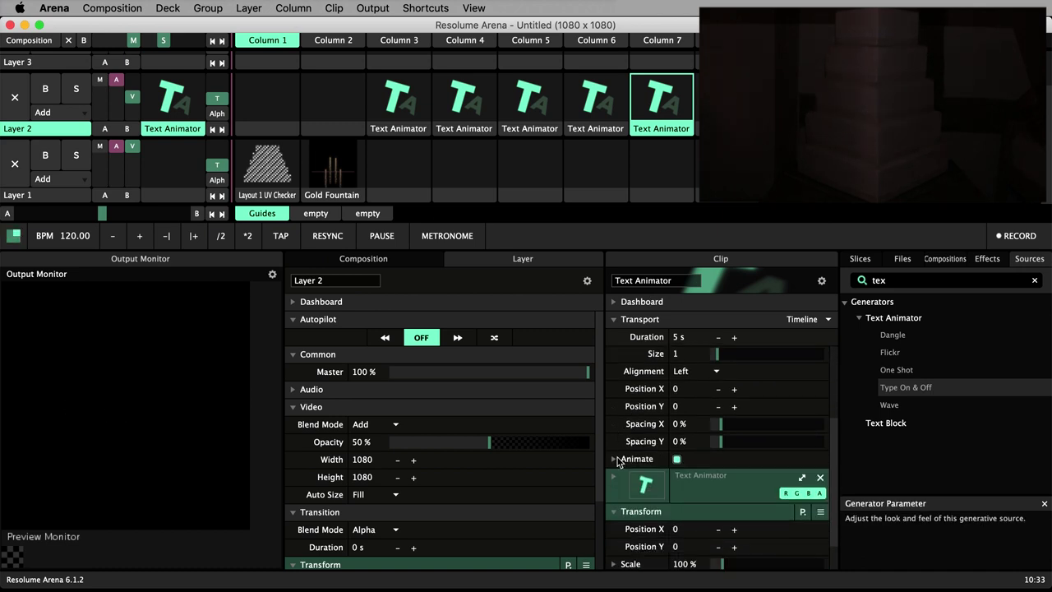
click(615, 460)
scroll(617, 464, down, 1)
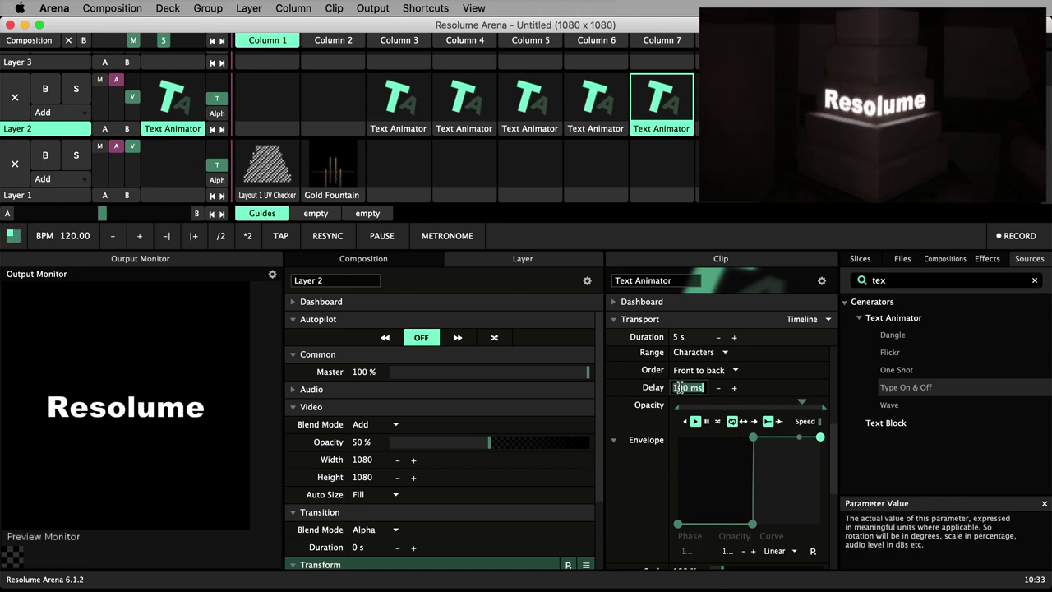
double_click(680, 388)
text(0)
key(Return)
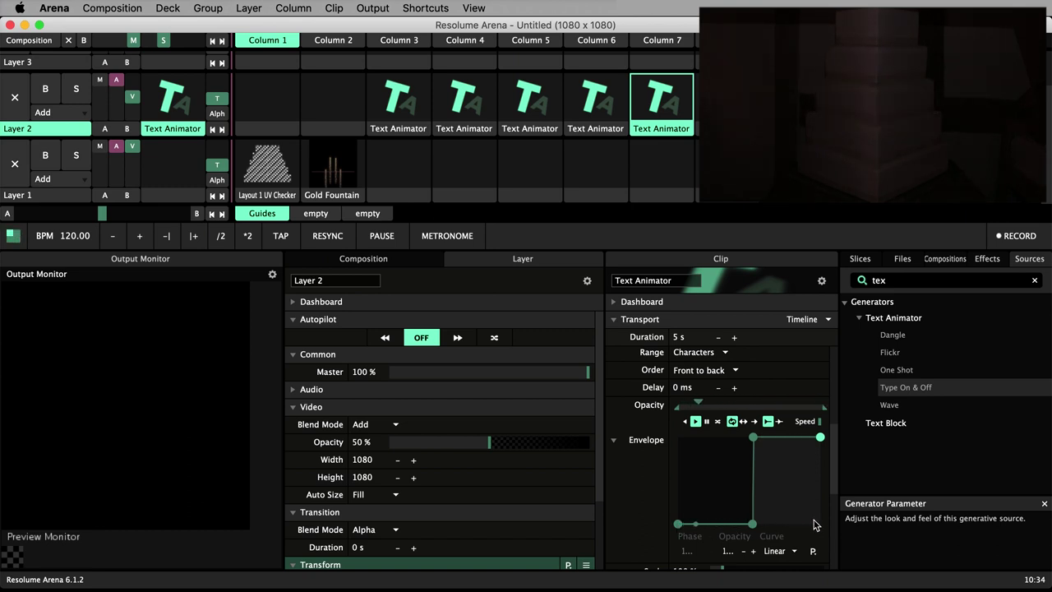
Reshape the opacity envelope, moving its lower point to the start and steepening the ramp
click(752, 524)
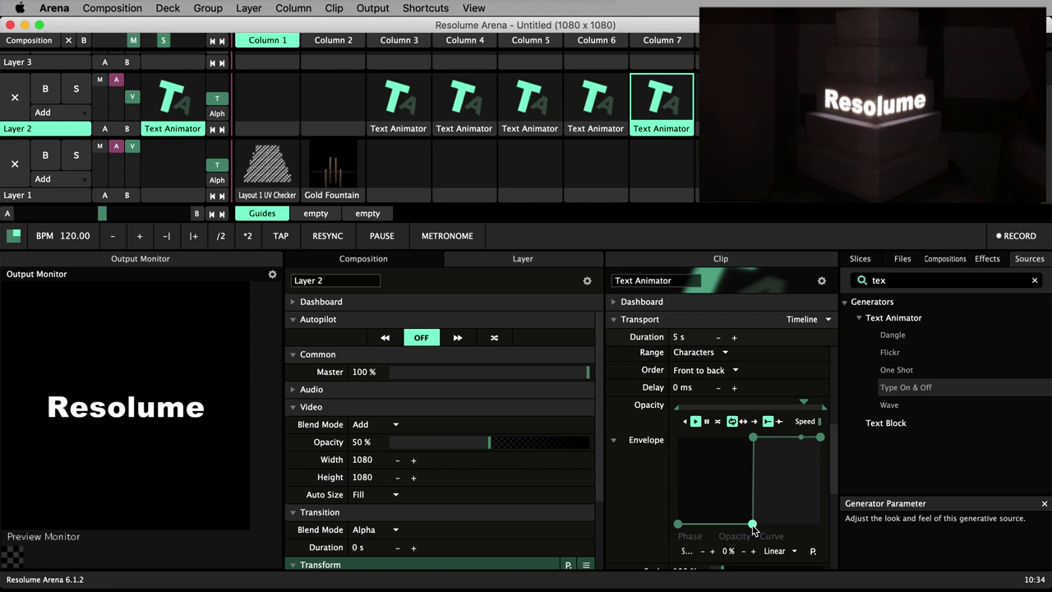
drag(752, 525, 677, 524)
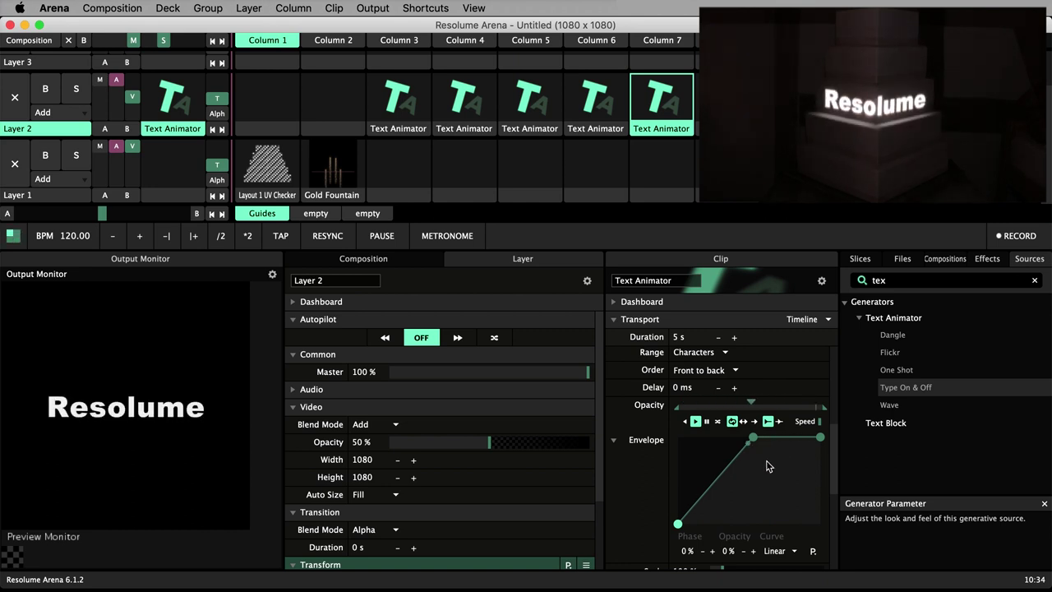
drag(678, 523, 755, 541)
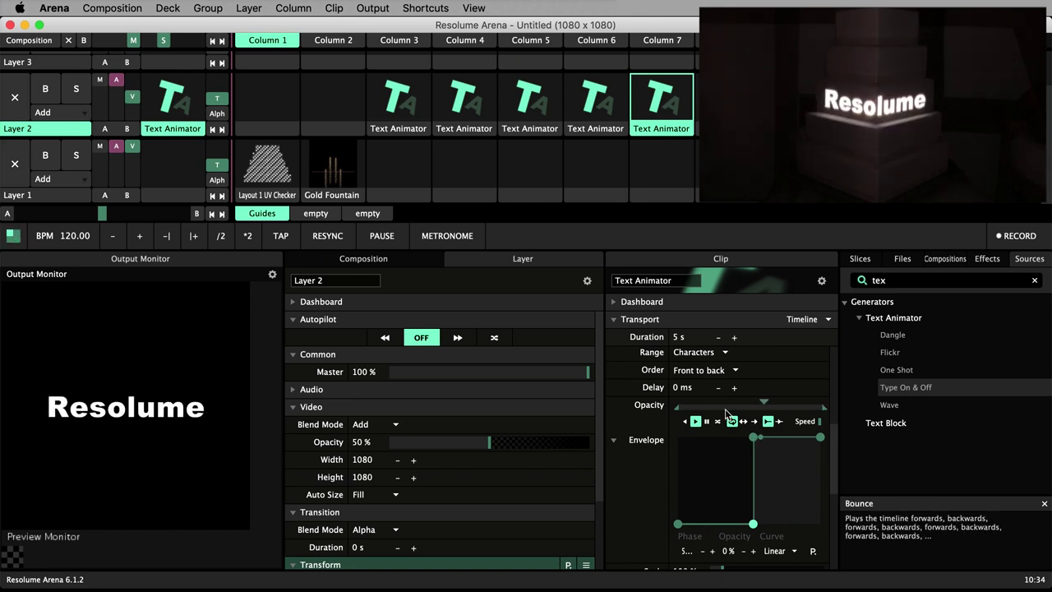
Set the per-character Delay to 100 ms
double_click(687, 387)
text(100)
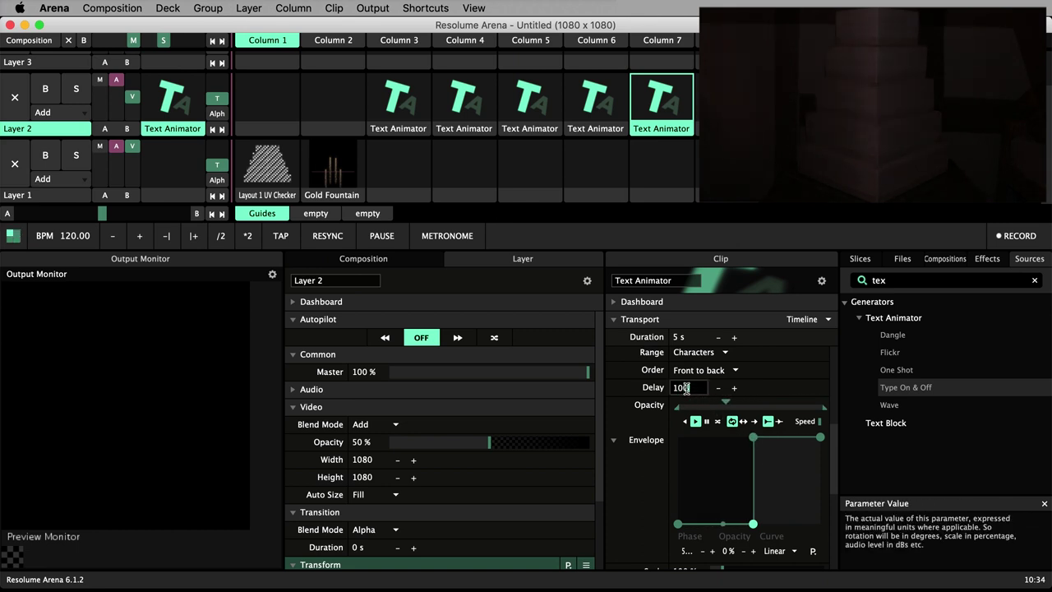
key(Return)
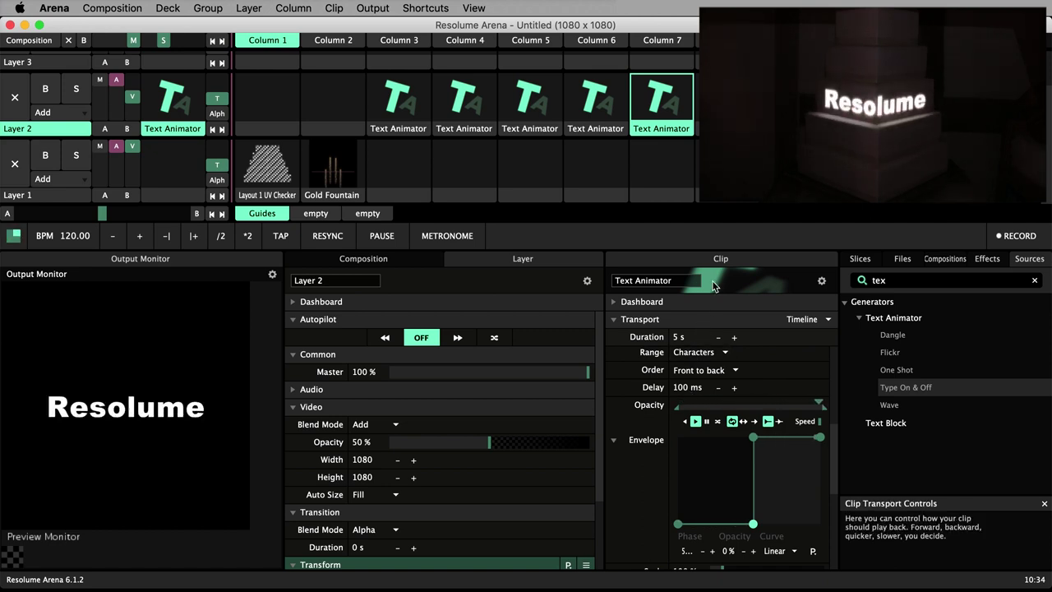
Select the Text Animator clips in Layer 2 columns 3–7 and clear them
shift+click(406, 129)
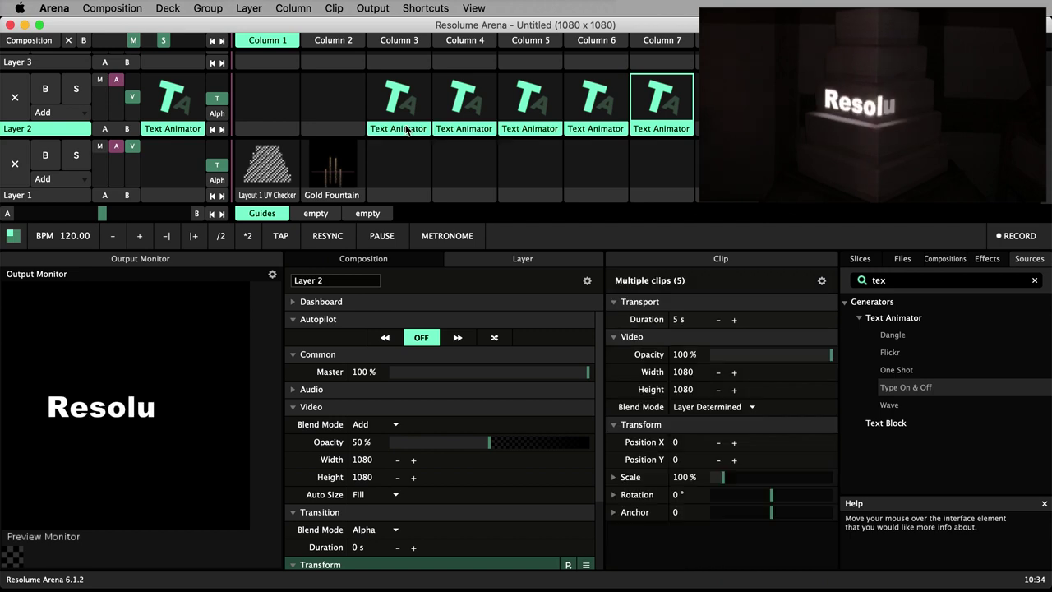
right_click(406, 129)
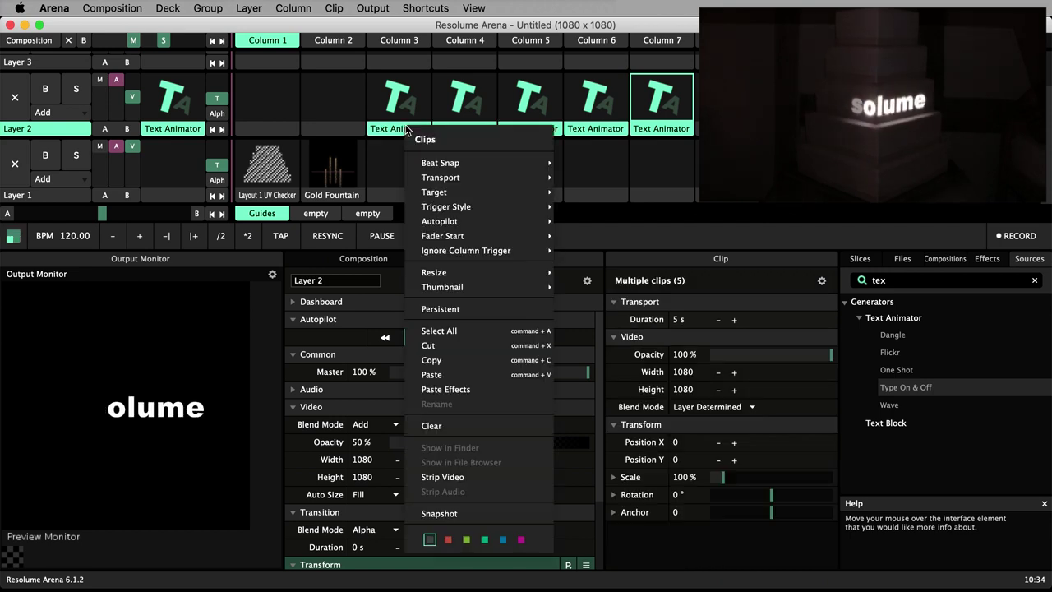
click(430, 426)
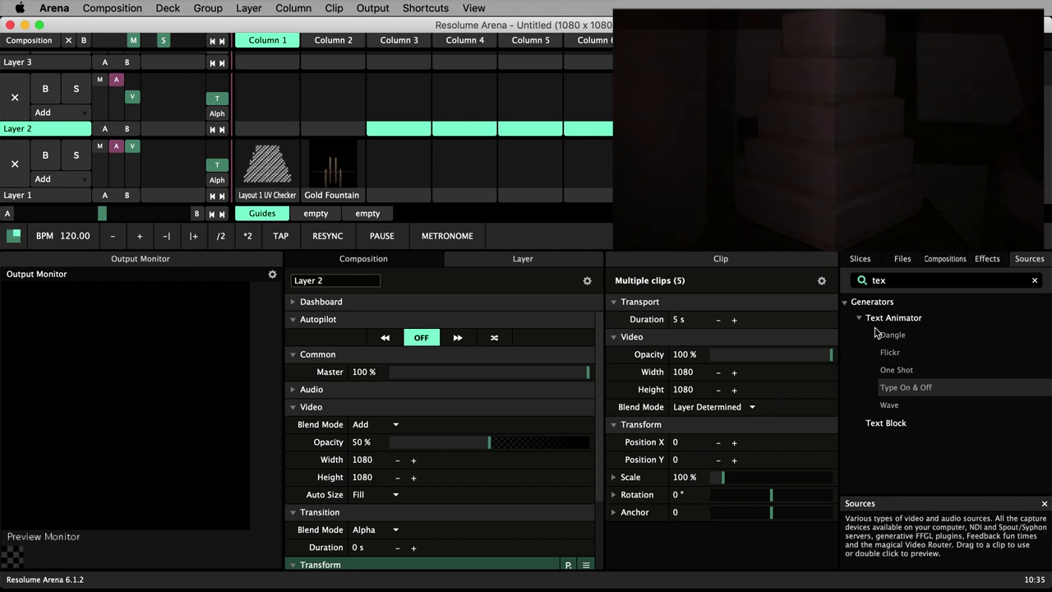
Add a Text Animator clip to Layer 2, Column 3 and change its text to 'And they lived happily ever after'
drag(886, 323, 396, 100)
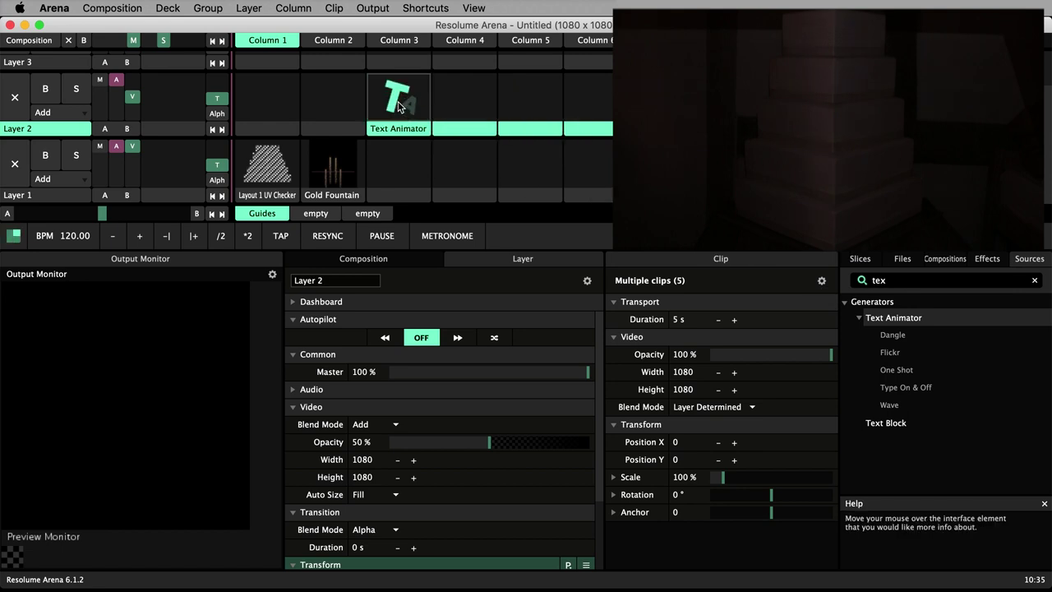
click(397, 106)
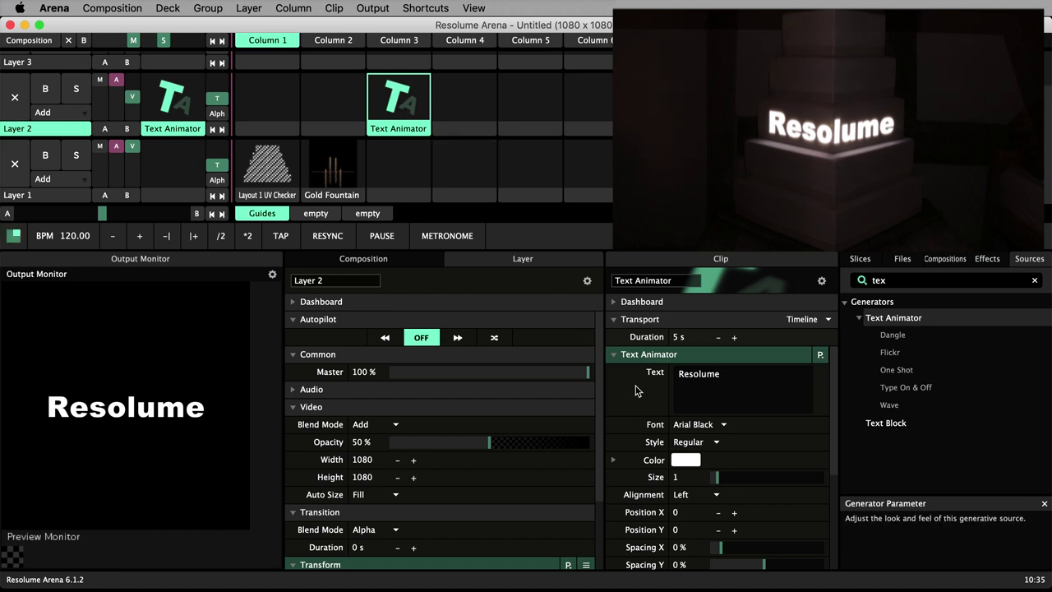
drag(727, 388, 670, 375)
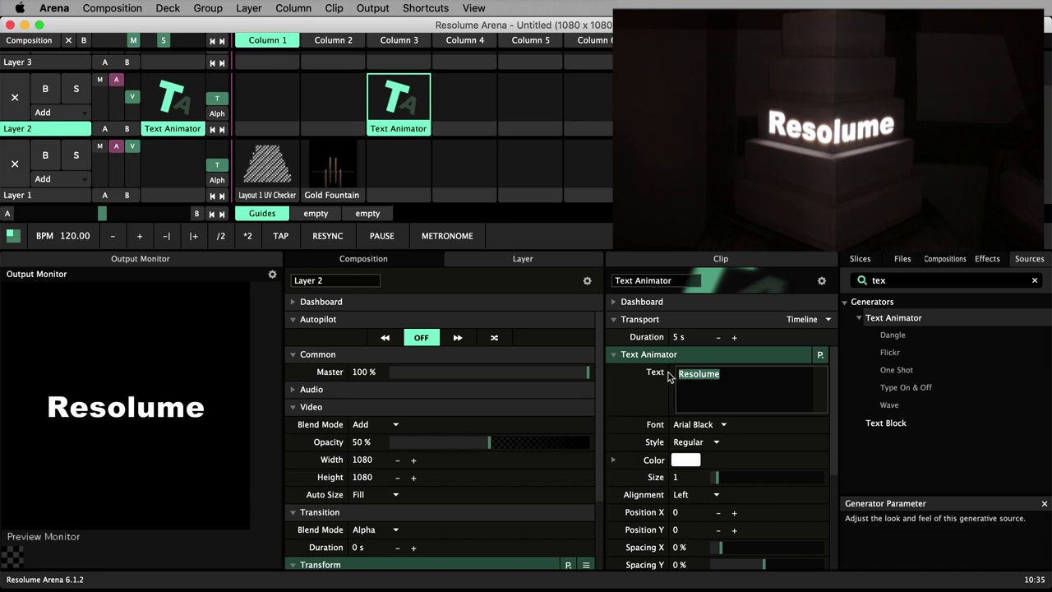
text(And they )
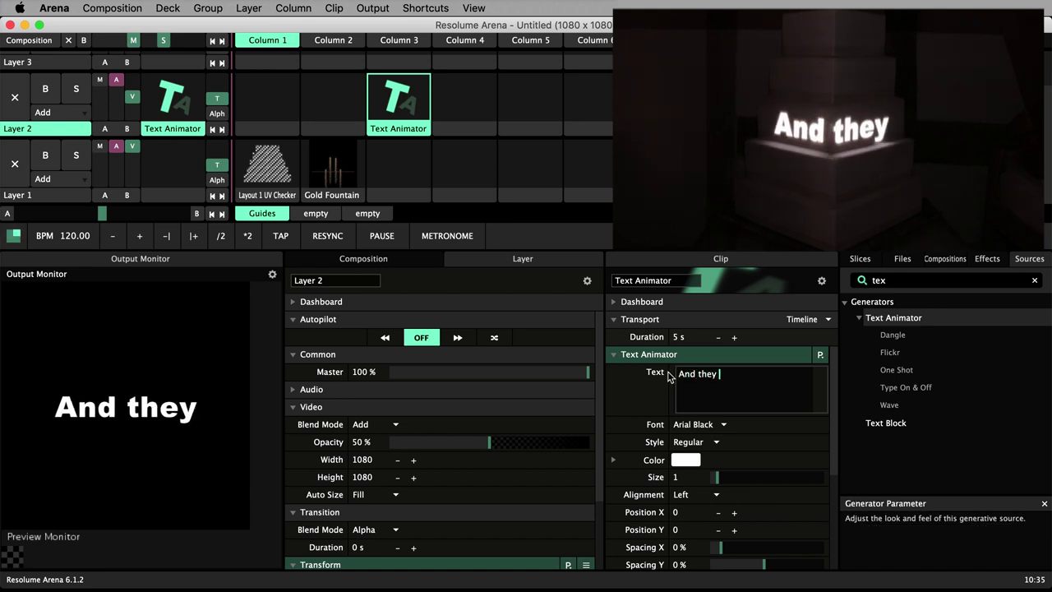
text(lived happil)
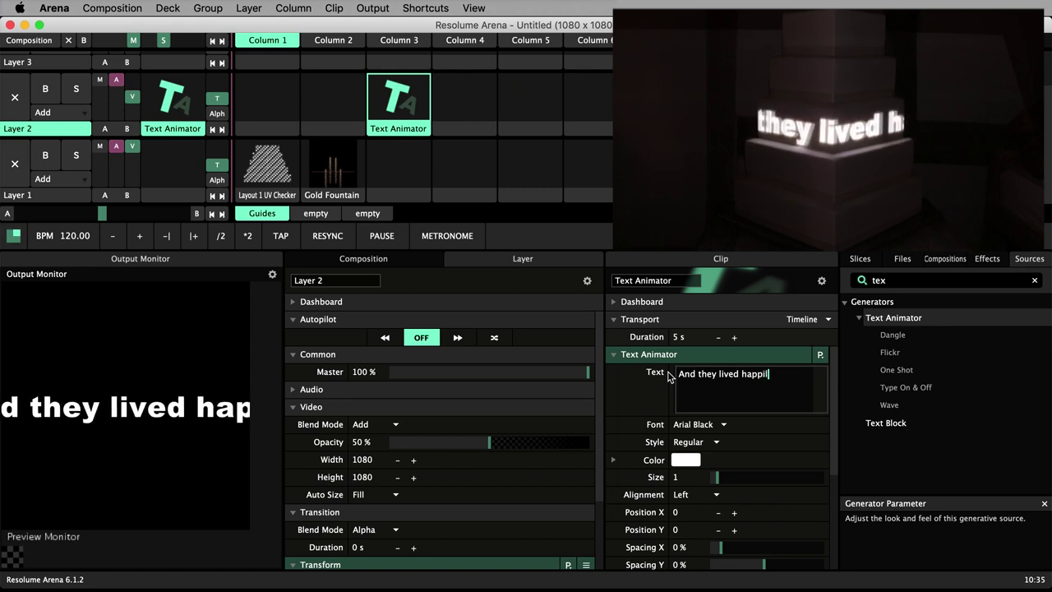
text(y ever after)
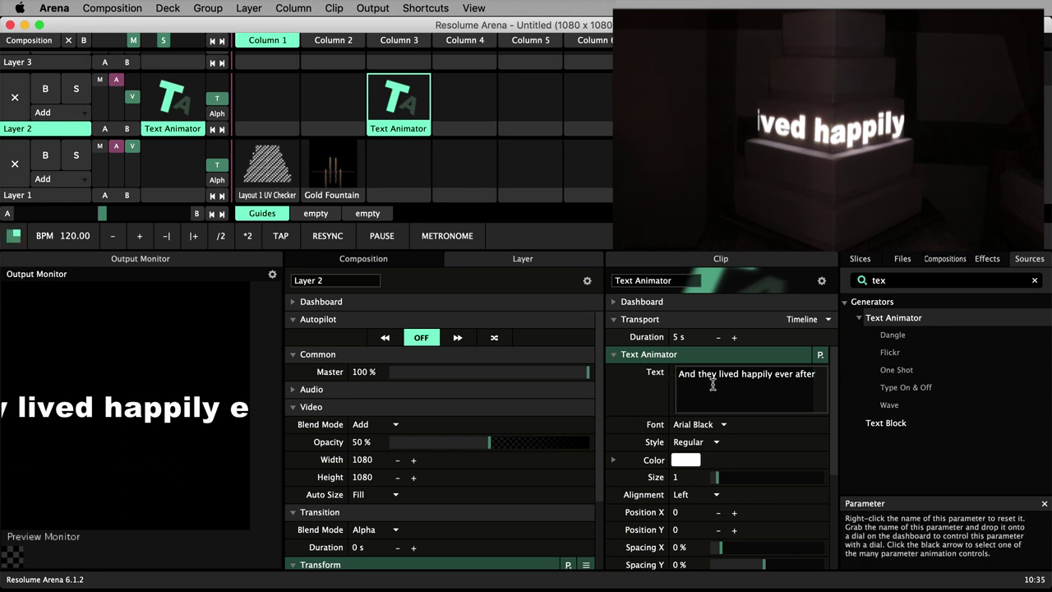
Break the text after 'And they lived', centre both lines and begin shrinking the size
click(742, 375)
key(Return)
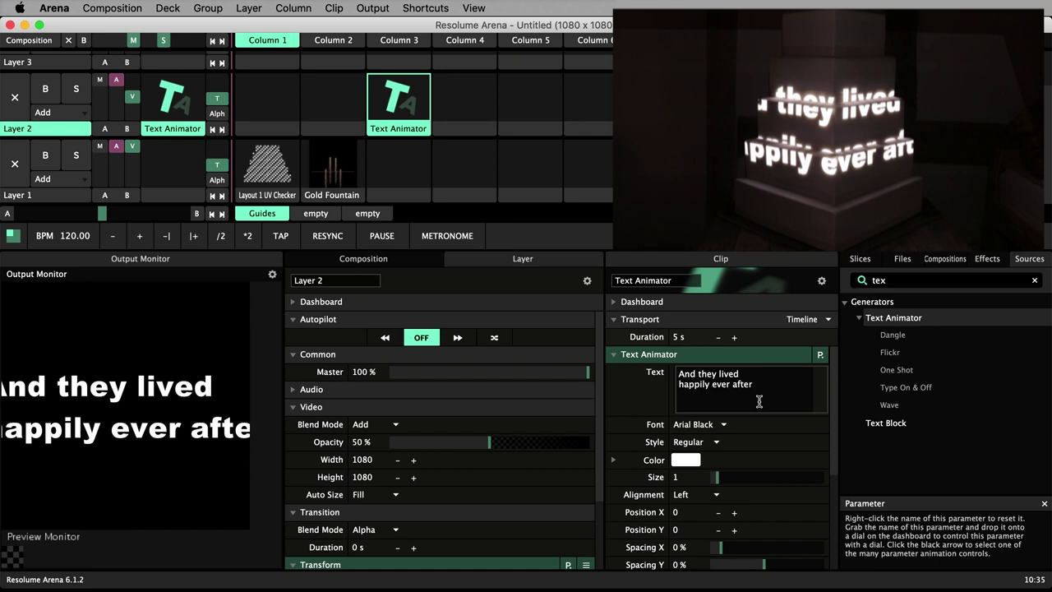
click(690, 495)
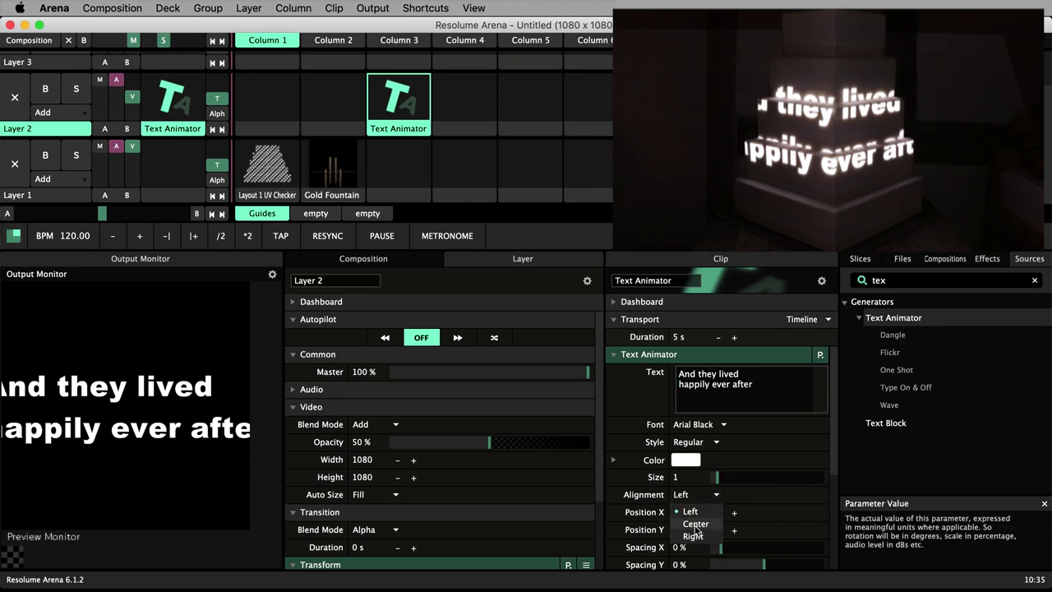
click(695, 525)
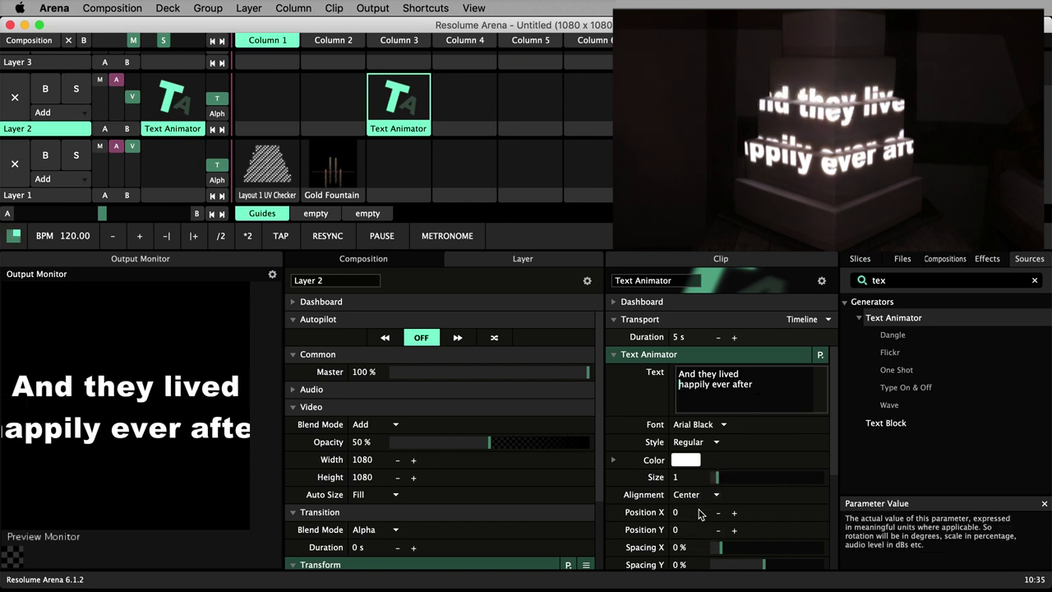
drag(720, 484, 712, 485)
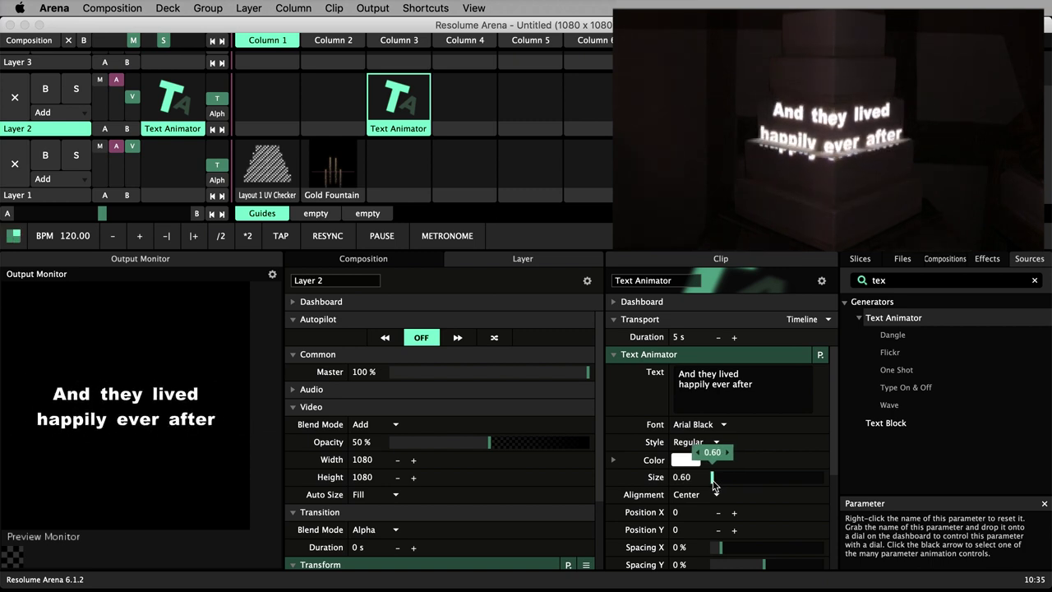
Set the text size to 0.60 and its font to English Towne
drag(712, 483, 712, 483)
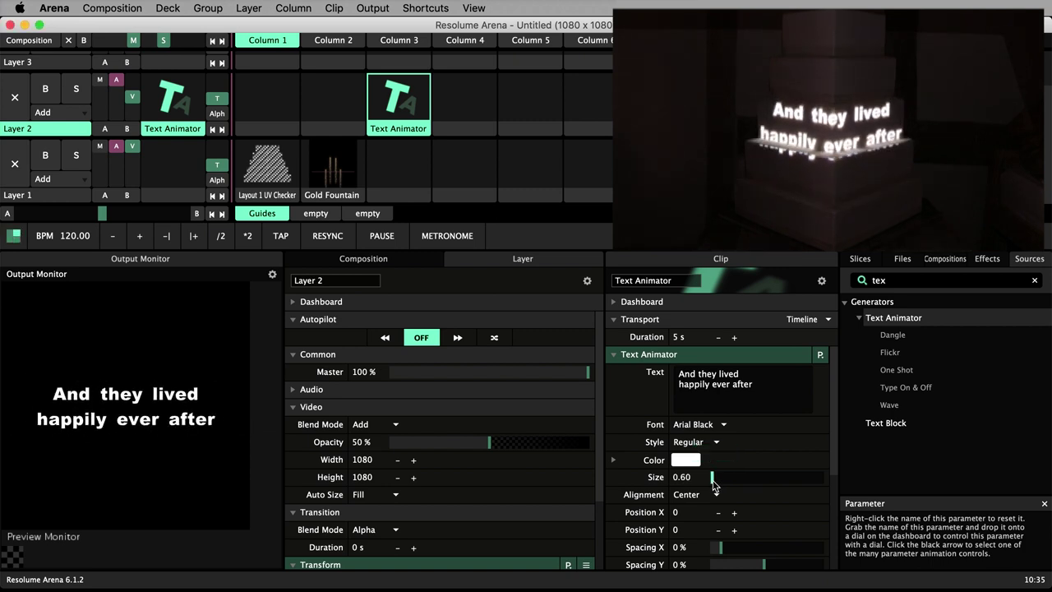
click(700, 425)
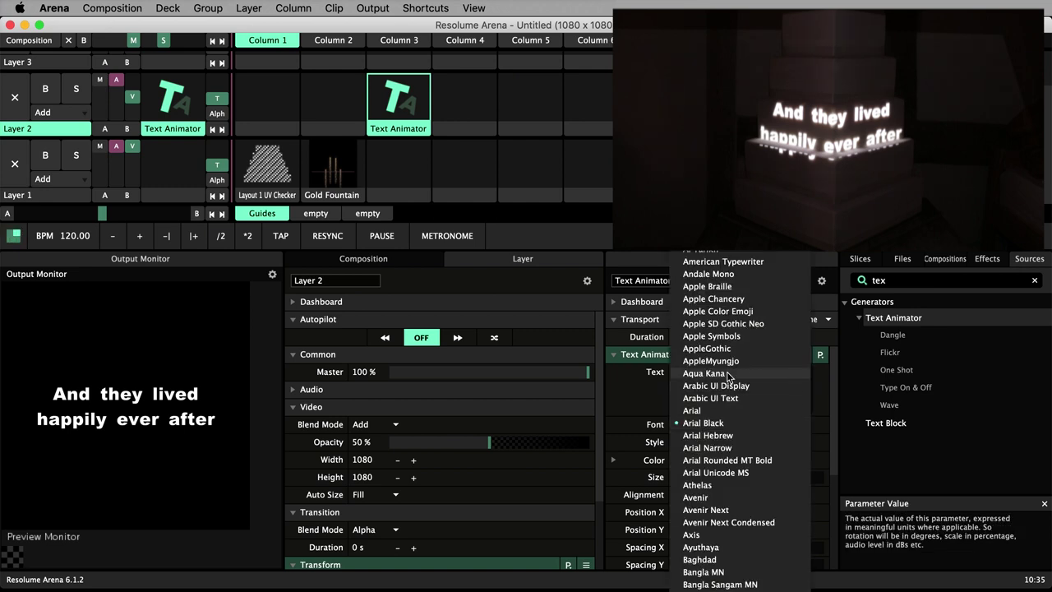
scroll(733, 435, down, 3)
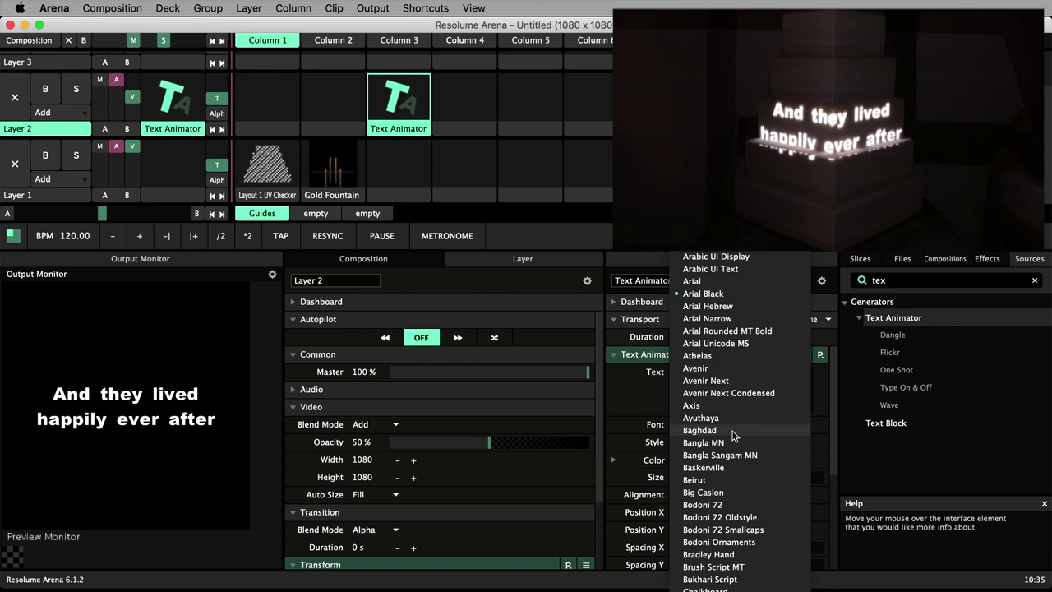
scroll(734, 436, down, 10)
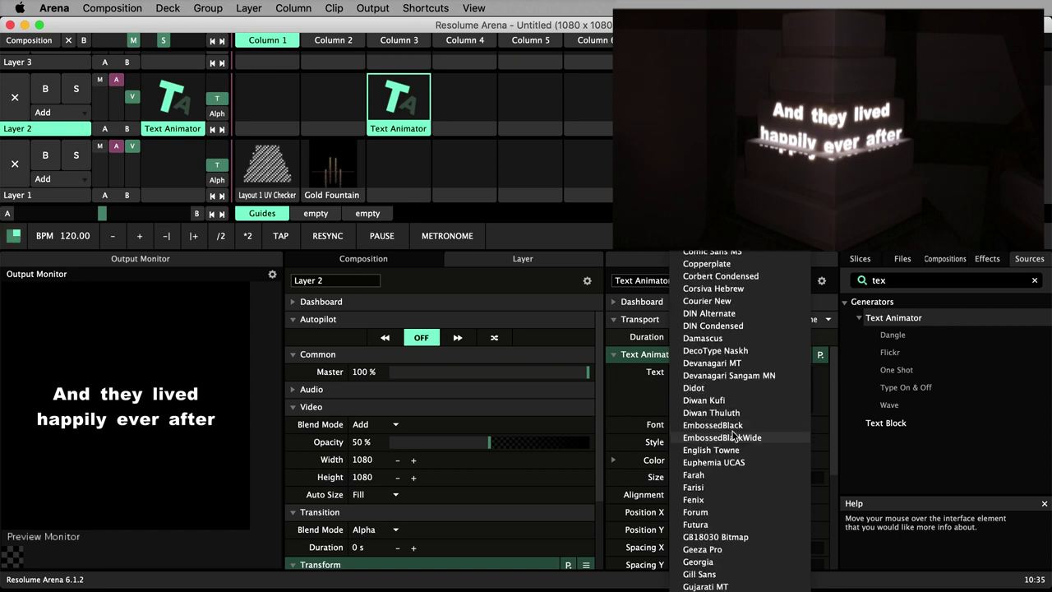
scroll(734, 436, down, 5)
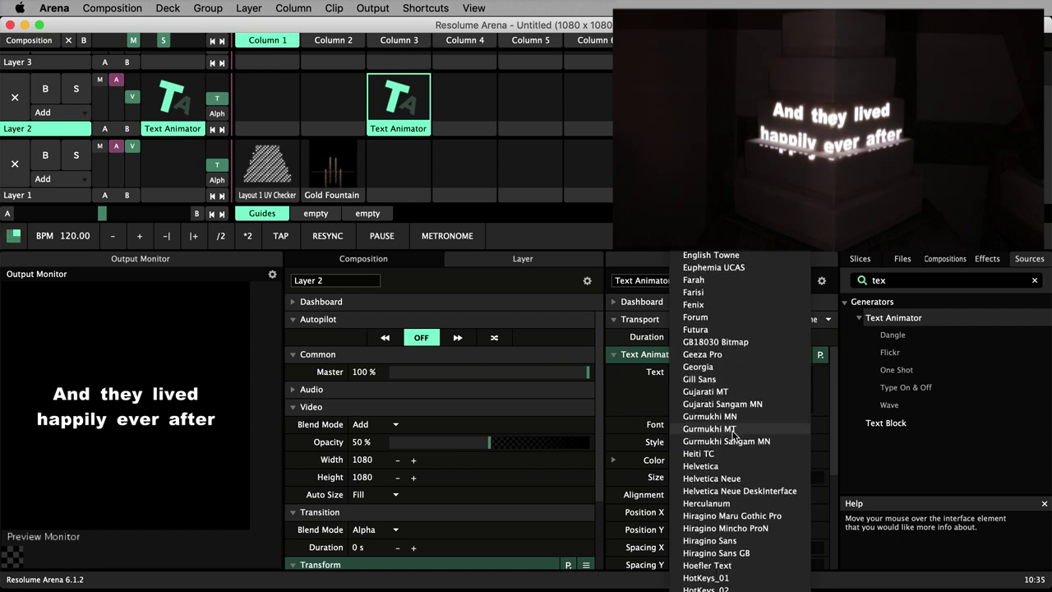
click(710, 255)
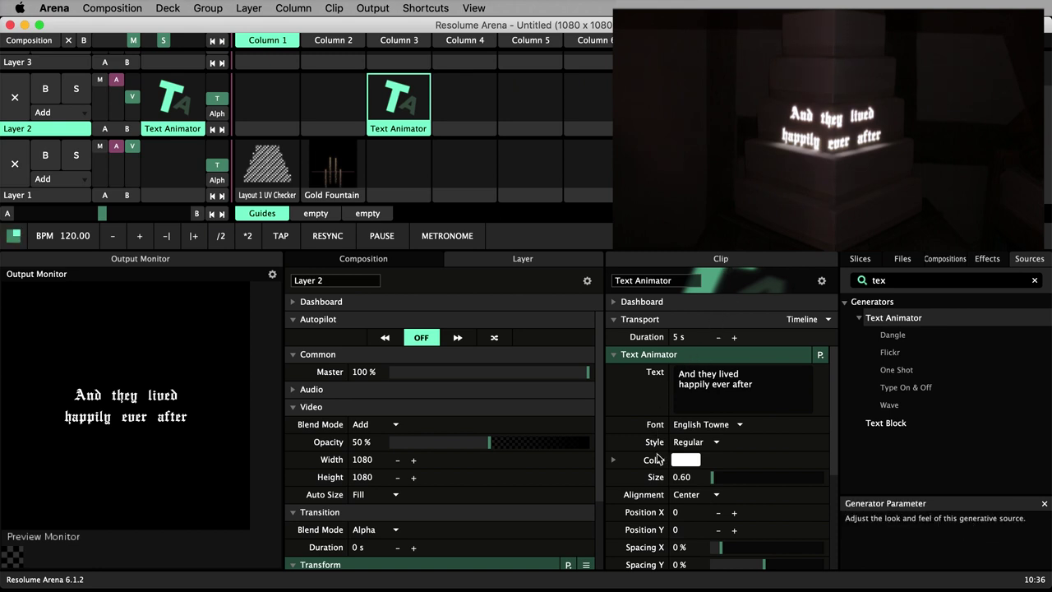
click(732, 427)
scroll(732, 427, down, 10)
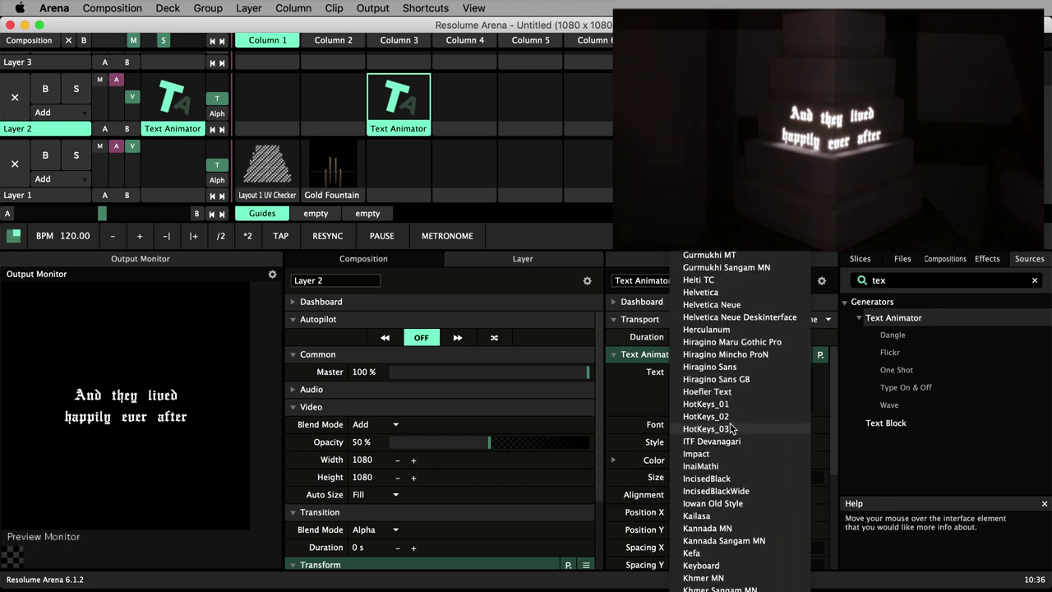
scroll(732, 427, down, 3)
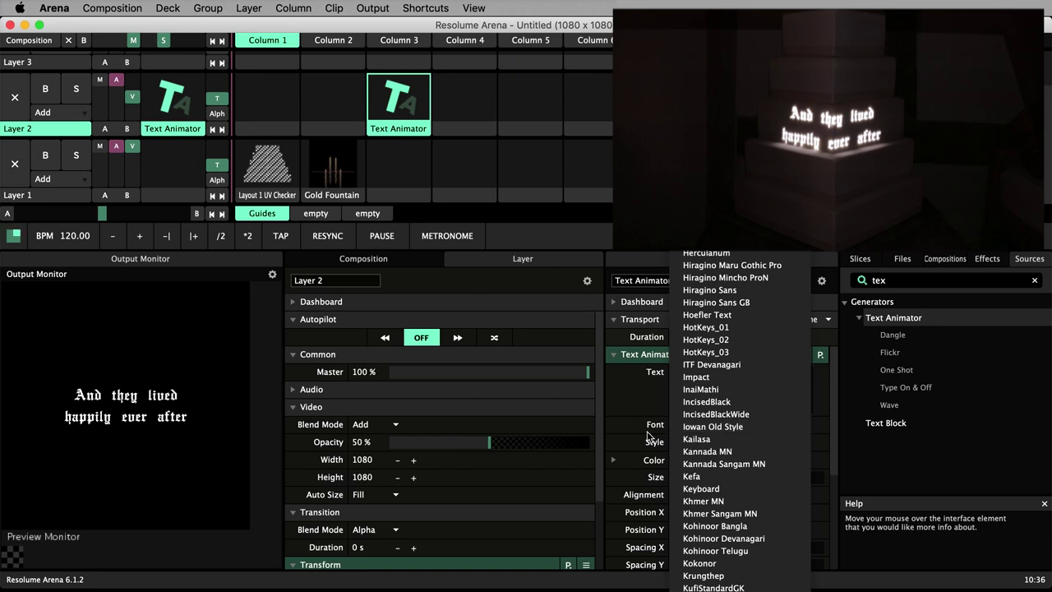
click(629, 434)
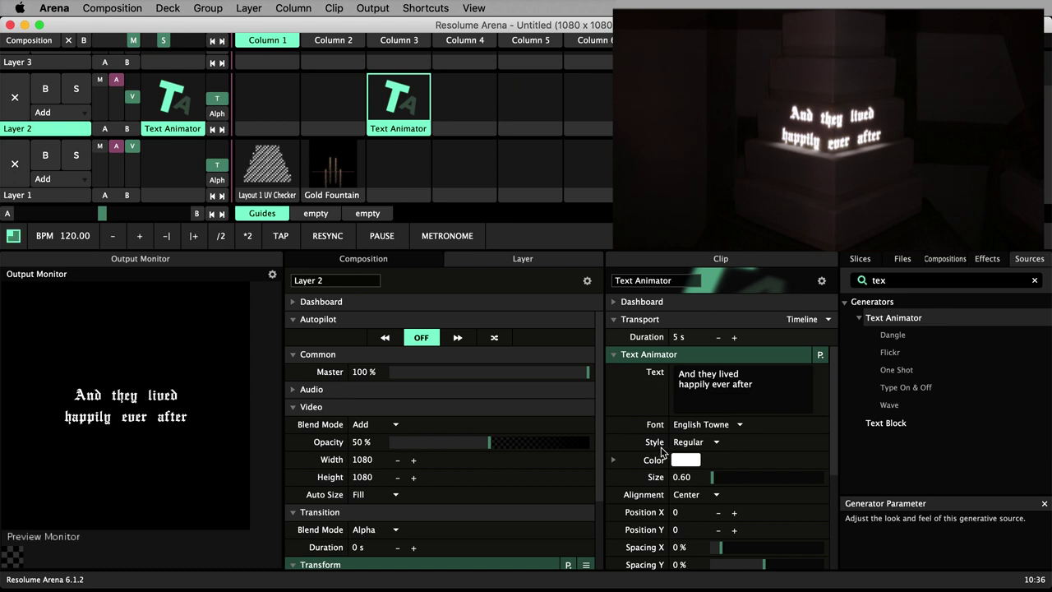
Enlarge the text to size 0.94, set Spacing Y to 41.28% and Position Y to 91.39
mouse_move(713, 481)
drag(712, 482, 717, 486)
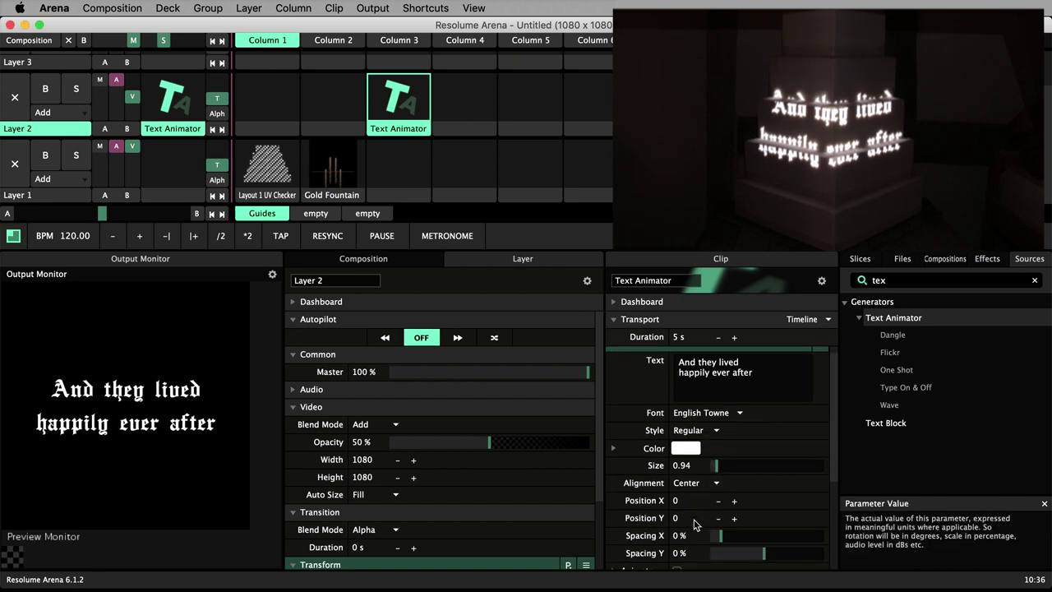
scroll(698, 518, down, 3)
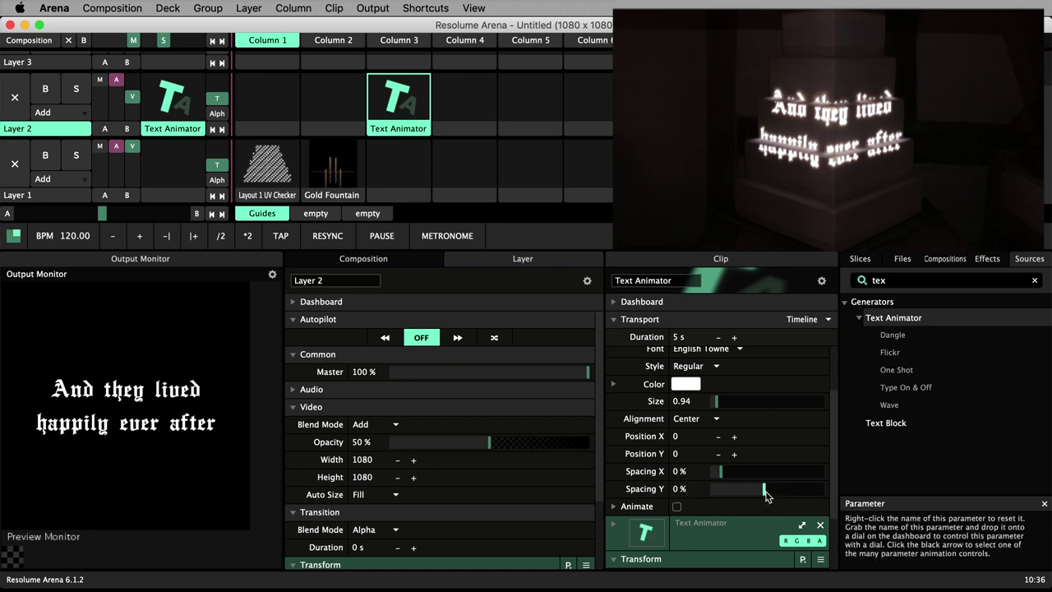
drag(764, 491, 776, 493)
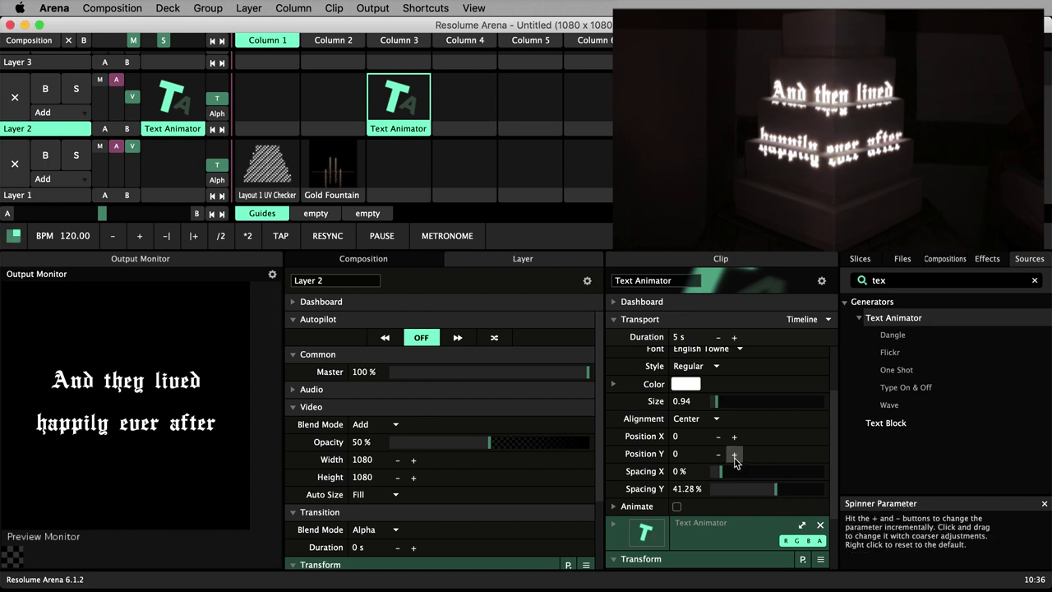
drag(734, 453, 876, 453)
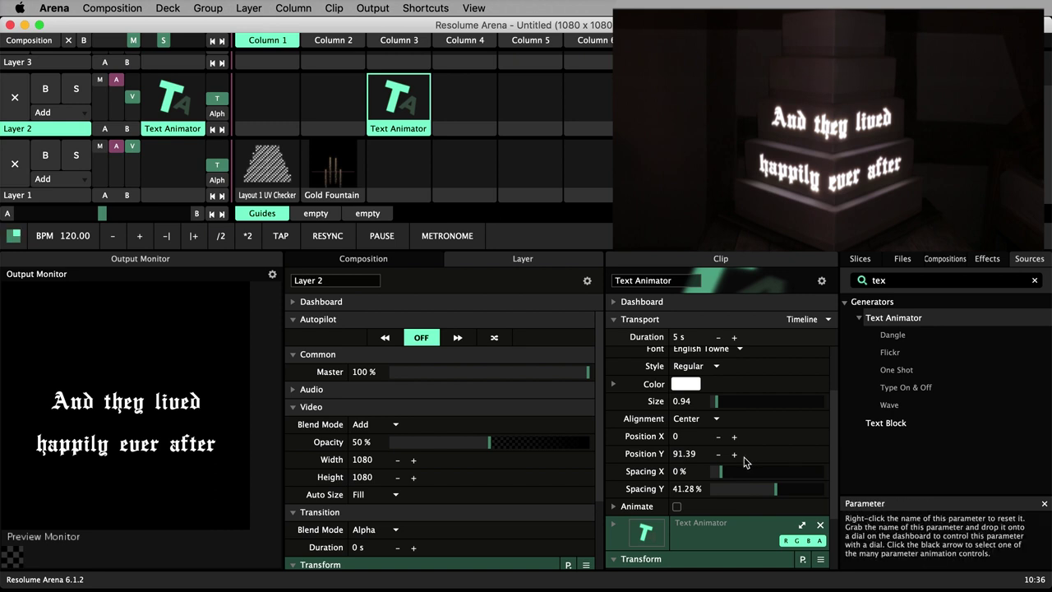
Animate character opacity on a timeline and change its Range from Characters to All
click(677, 507)
click(613, 506)
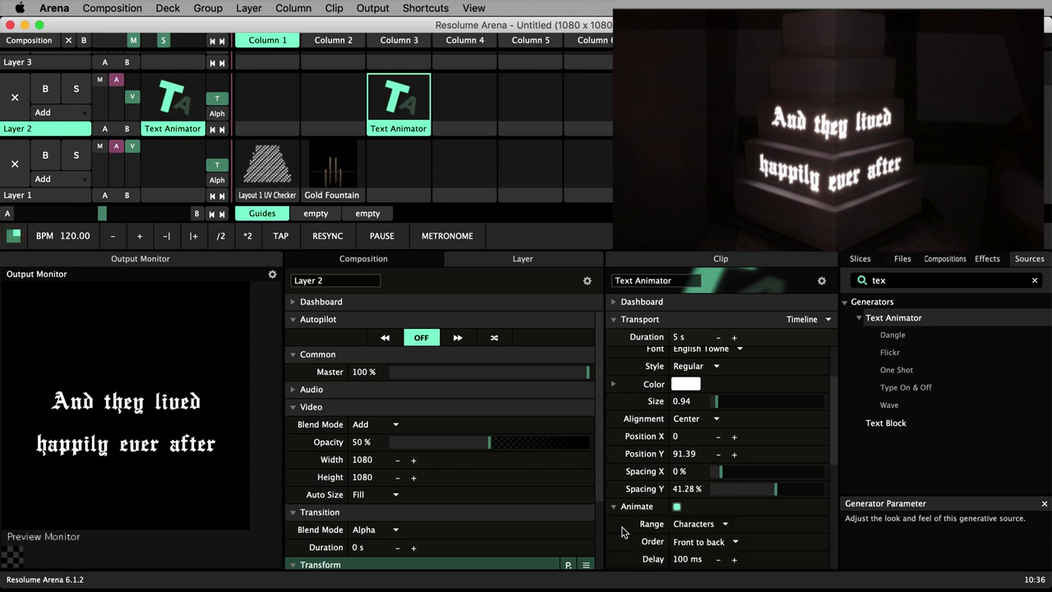
scroll(622, 532, down, 5)
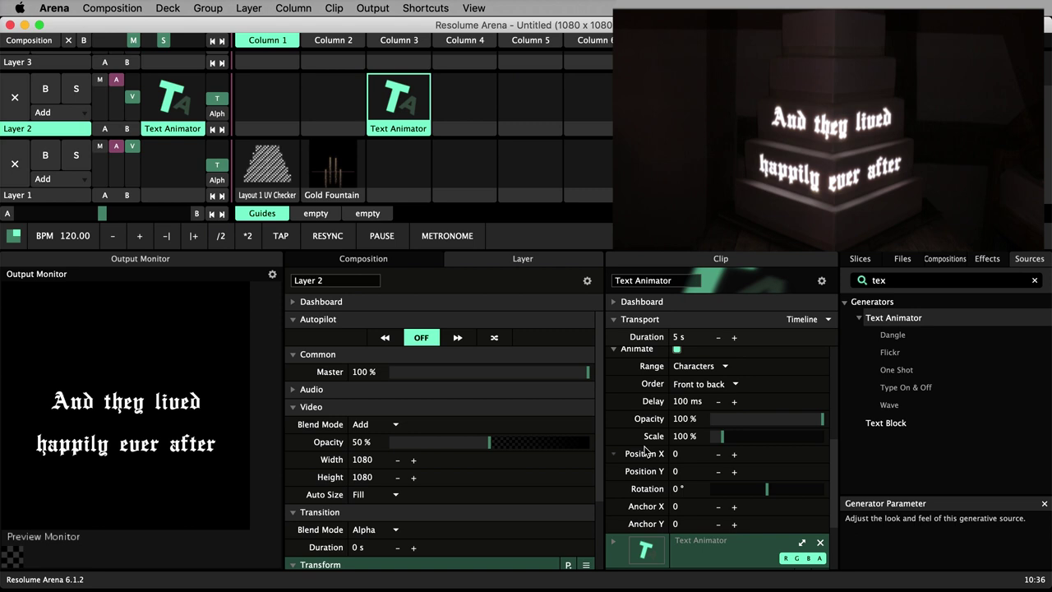
click(615, 420)
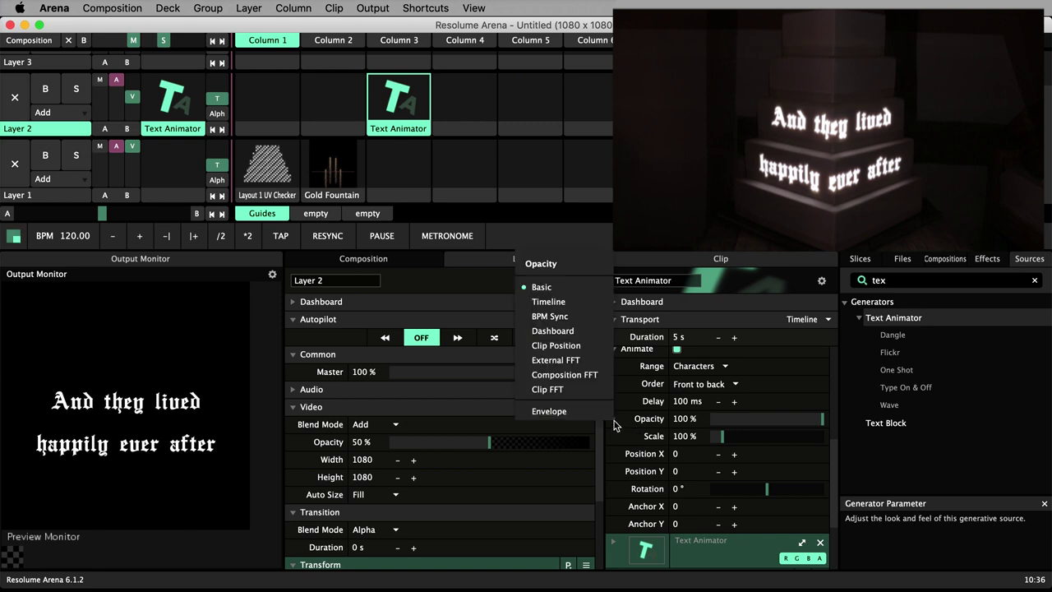
click(550, 303)
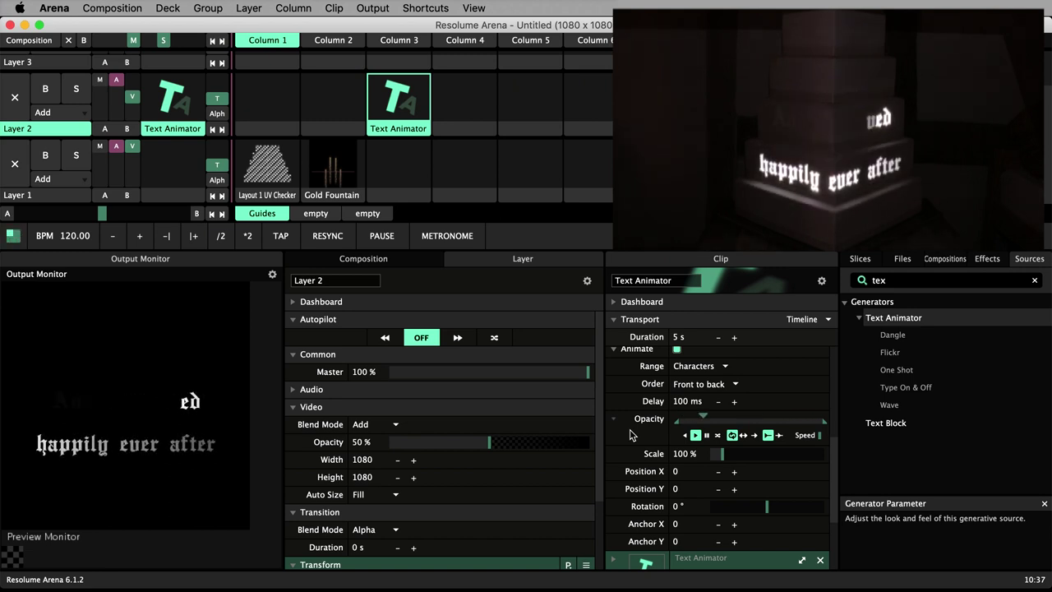
click(697, 366)
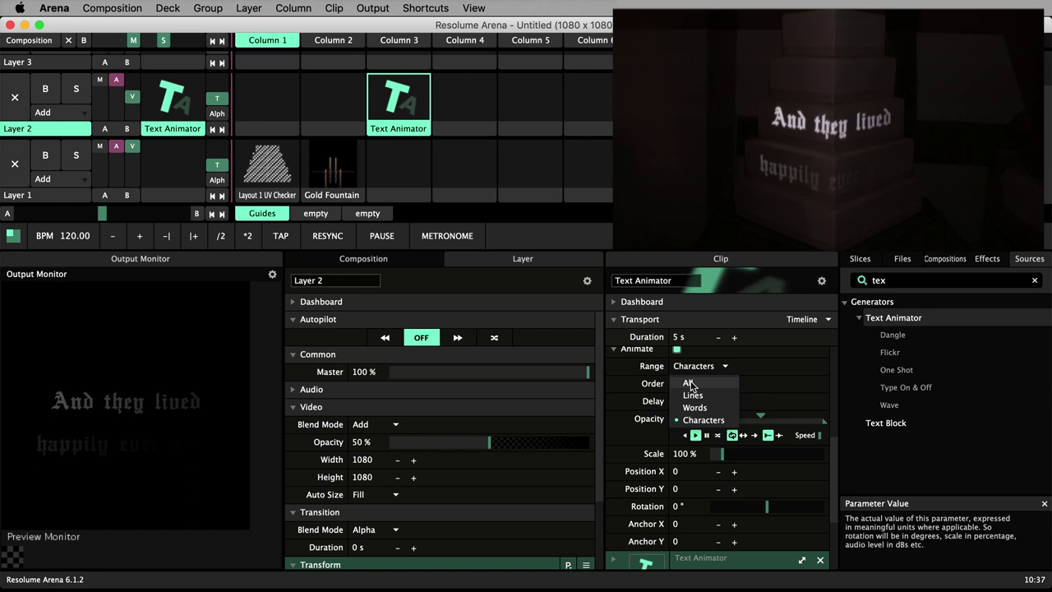
click(690, 384)
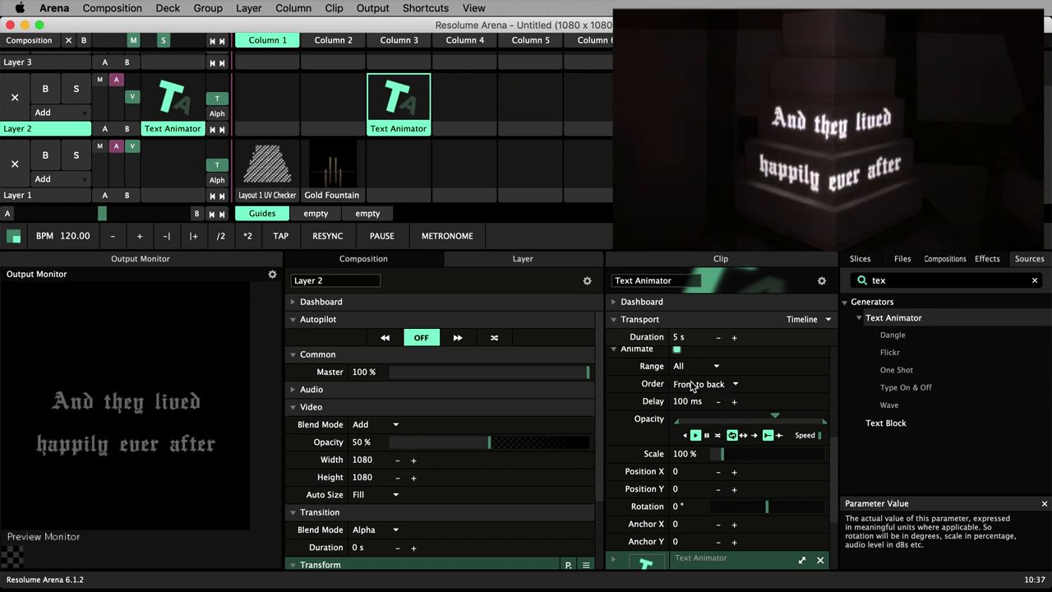
Drive the text opacity with an envelope, raising its start to full and dropping its end
right_click(613, 426)
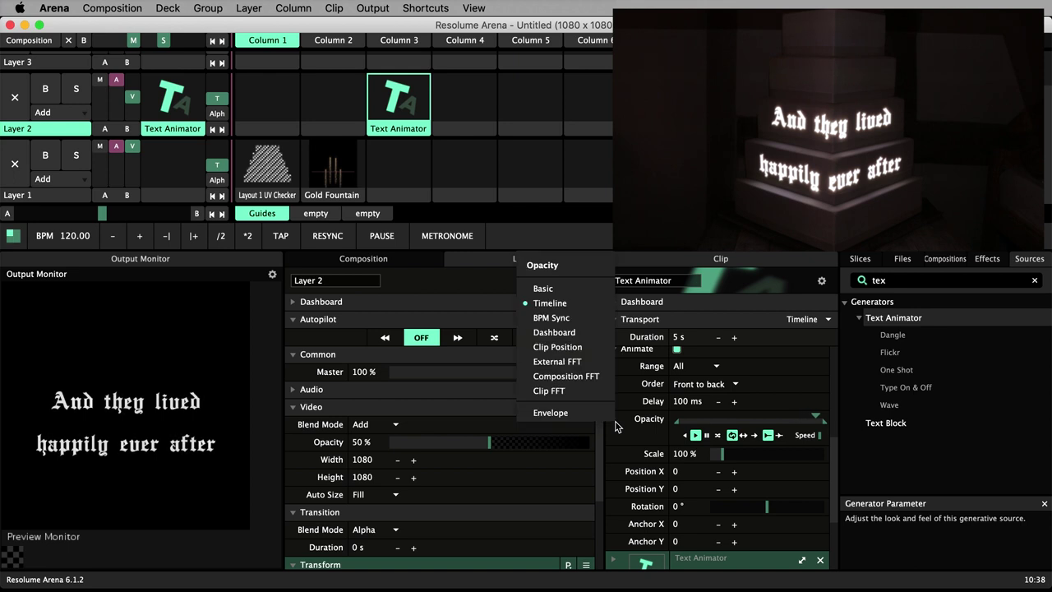
click(573, 415)
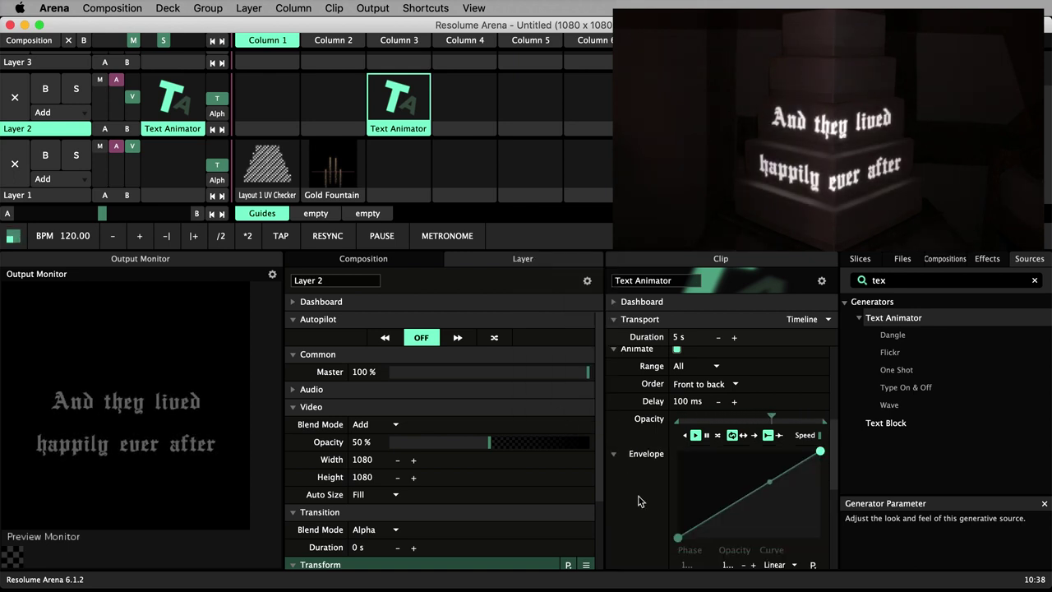
scroll(644, 497, down, 3)
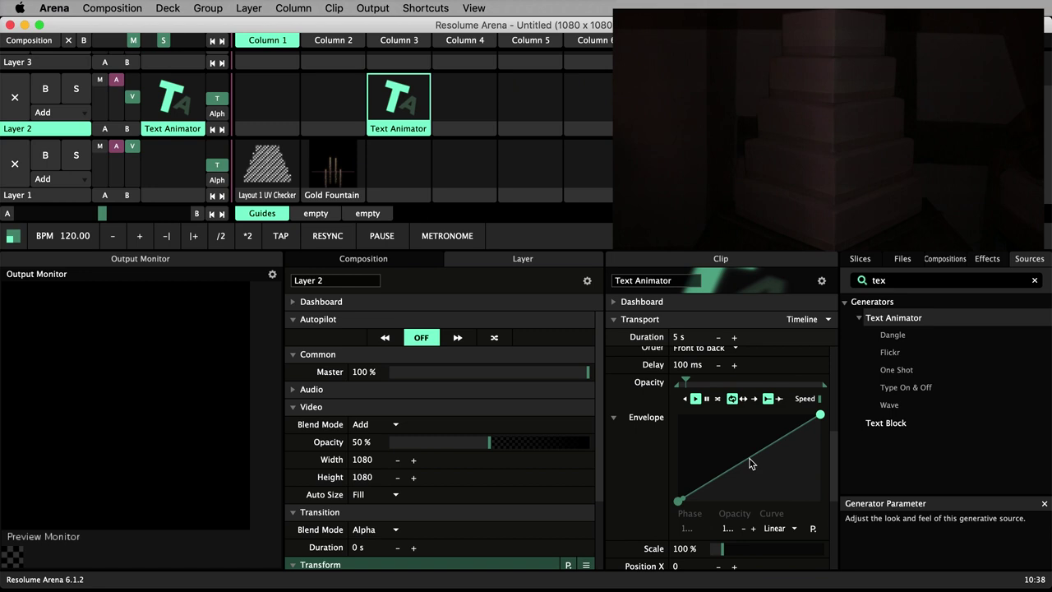
drag(749, 465, 746, 413)
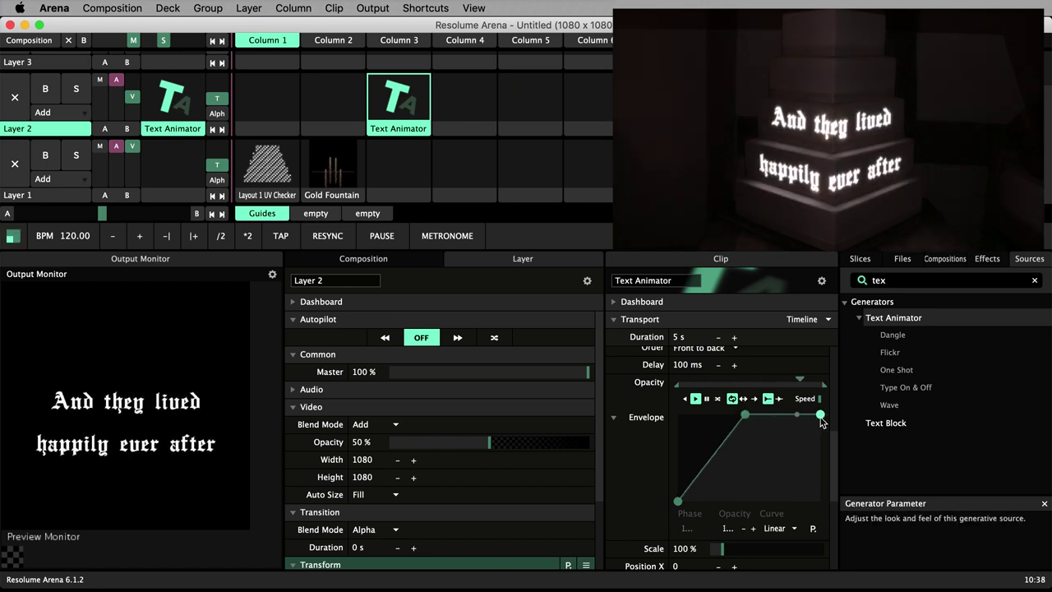
drag(820, 414, 822, 518)
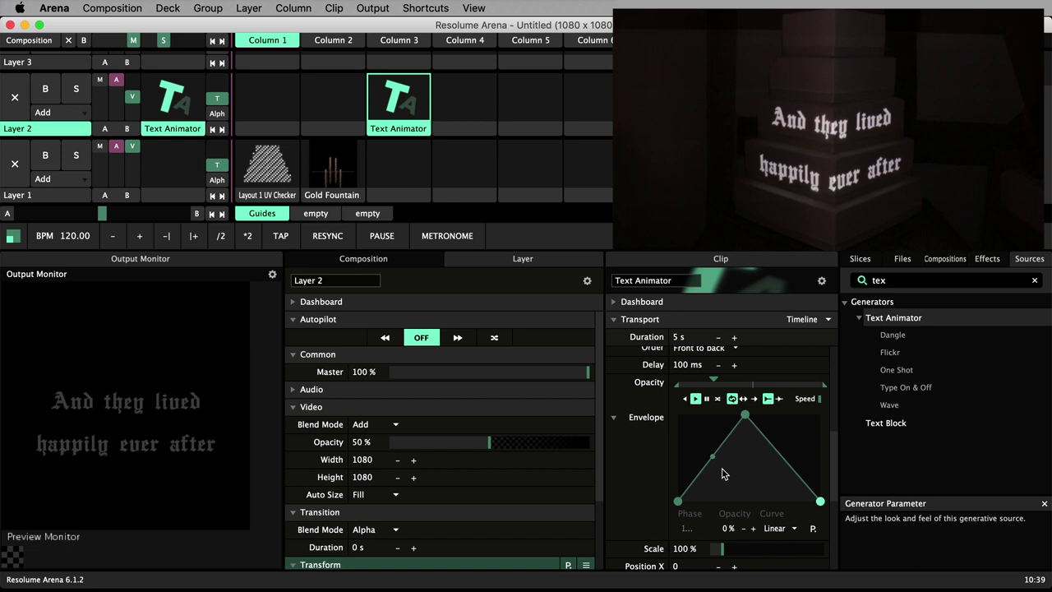
Add full-opacity points on the rising and falling edges, then delete the middle top point
click(710, 460)
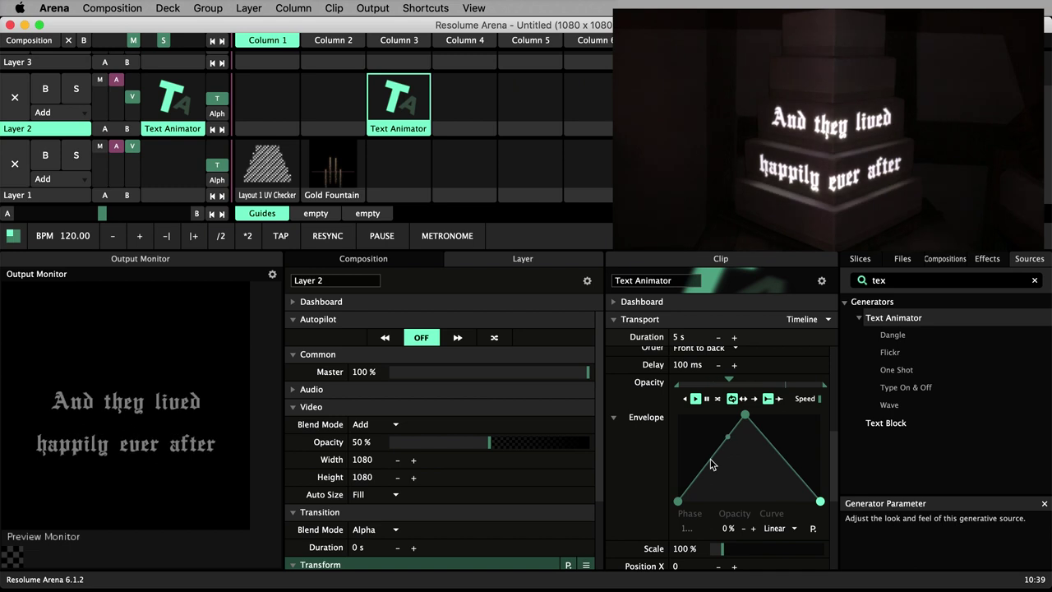
click(788, 466)
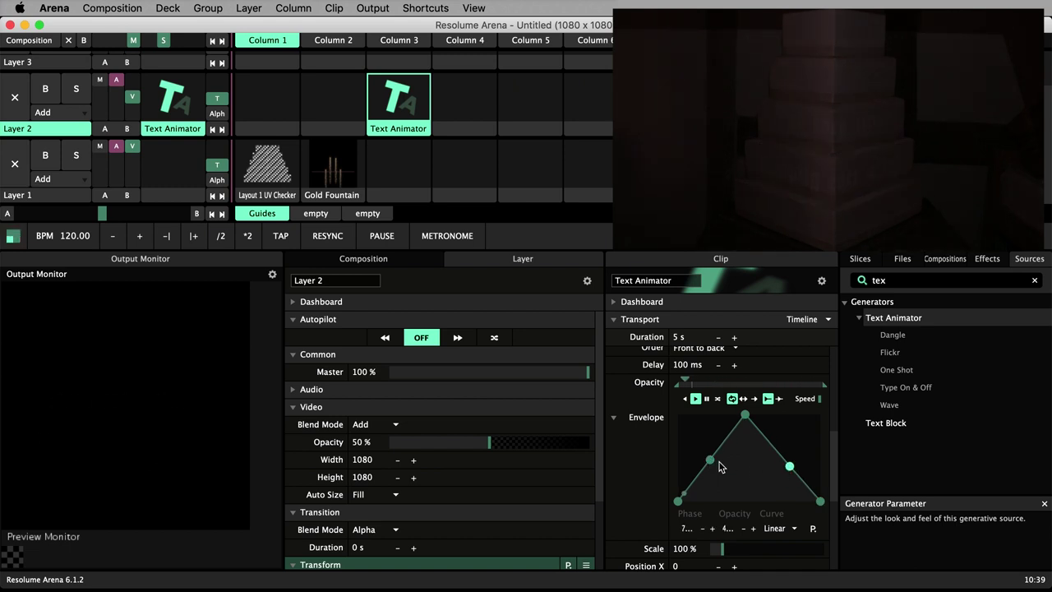
drag(711, 463, 693, 406)
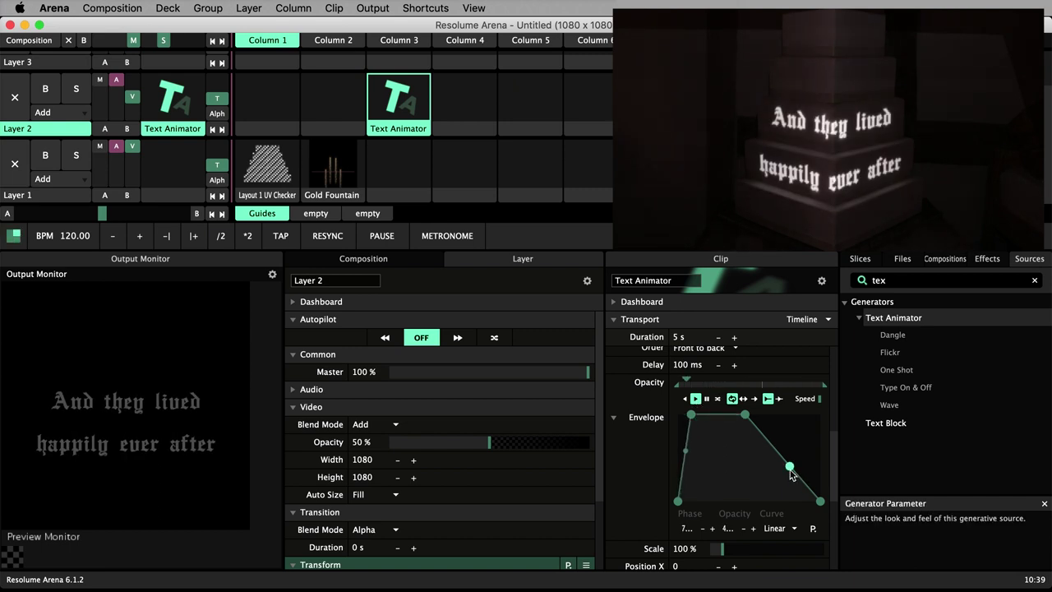
drag(788, 466, 807, 417)
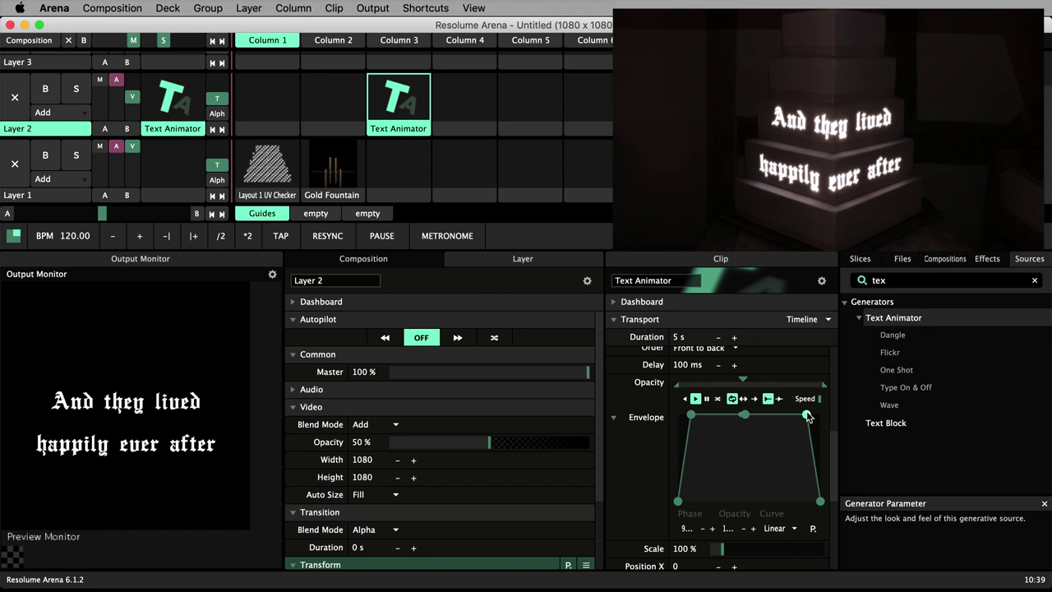
drag(691, 415, 695, 417)
click(746, 415)
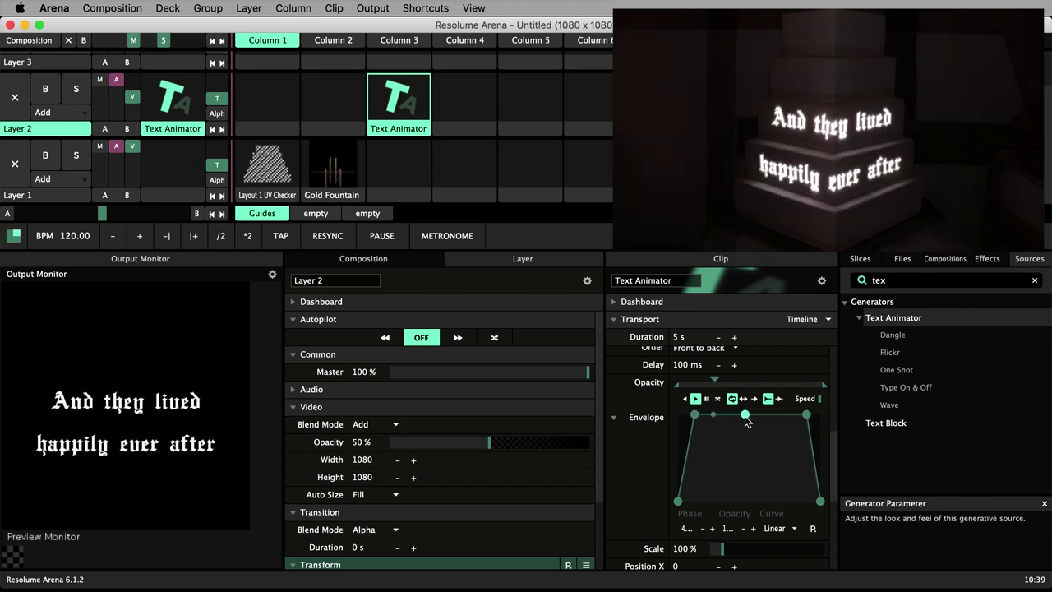
key(Delete)
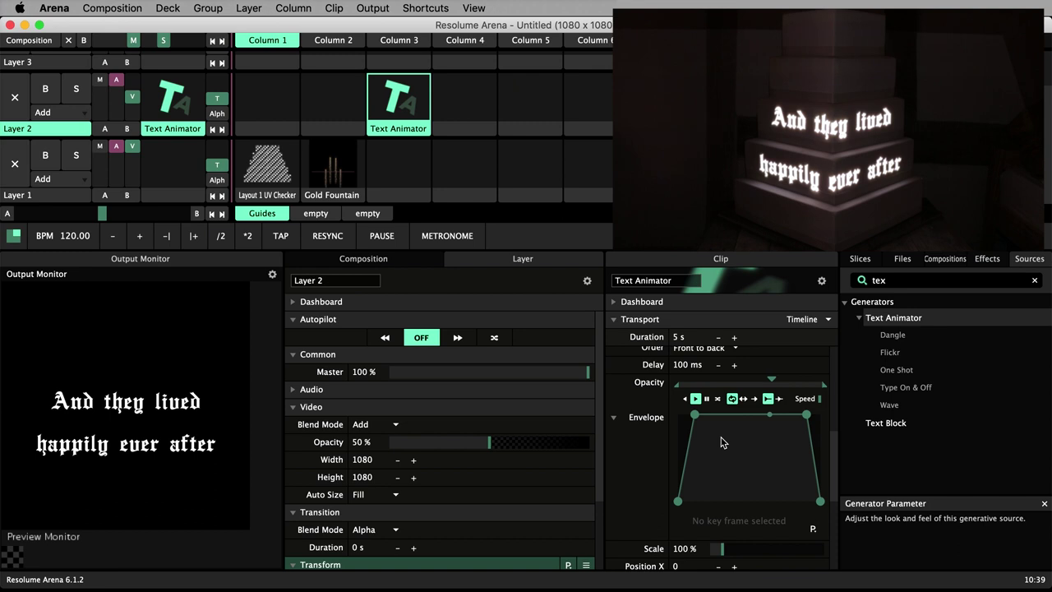
Apply Quadratic In/Out easing to the top-left, top-right and end envelope keyframes
click(694, 415)
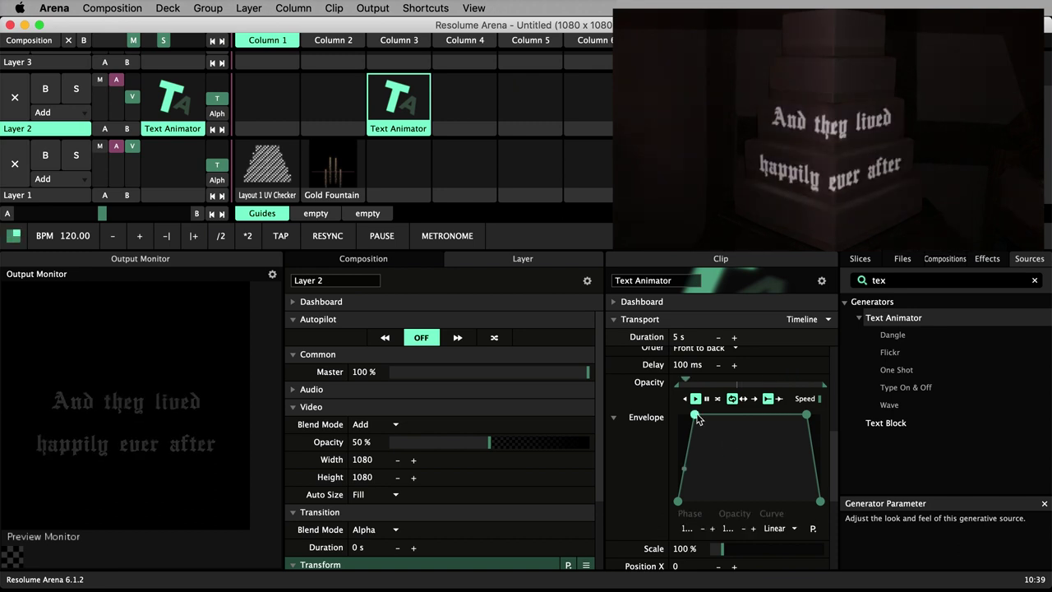
click(796, 528)
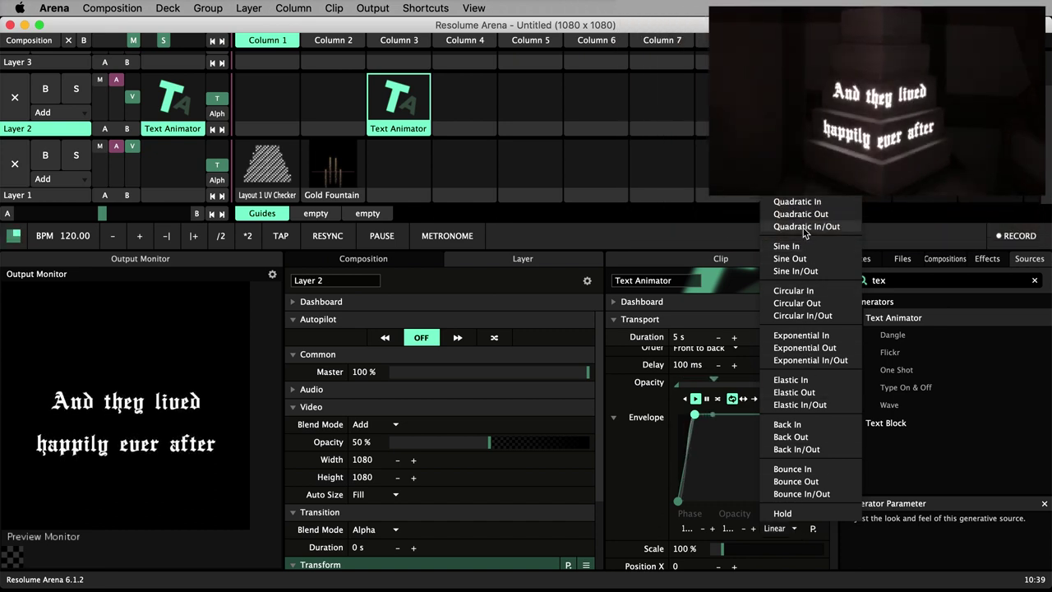
click(805, 227)
click(812, 472)
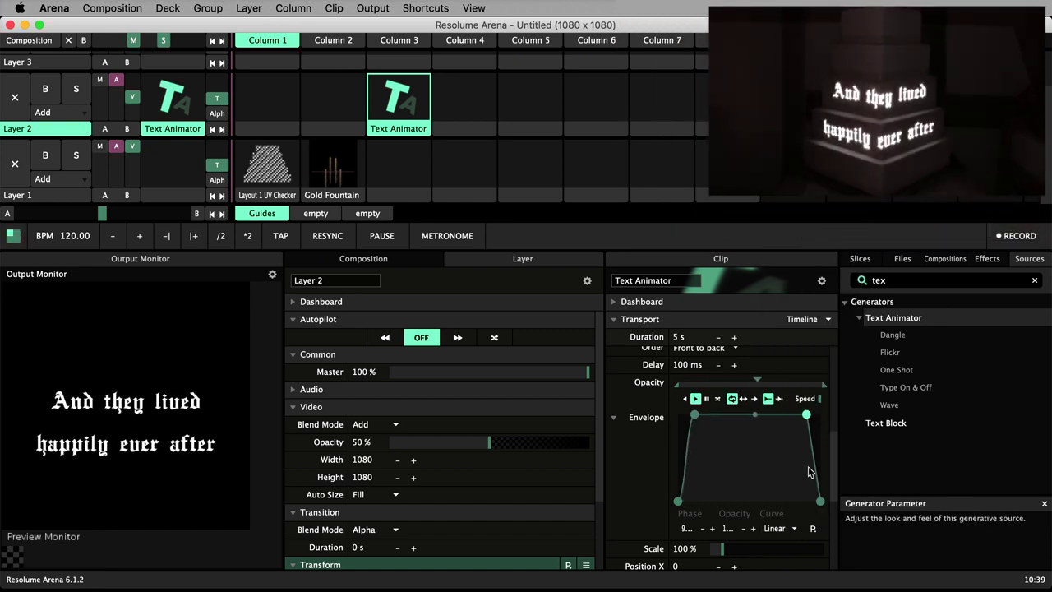
click(784, 528)
click(806, 227)
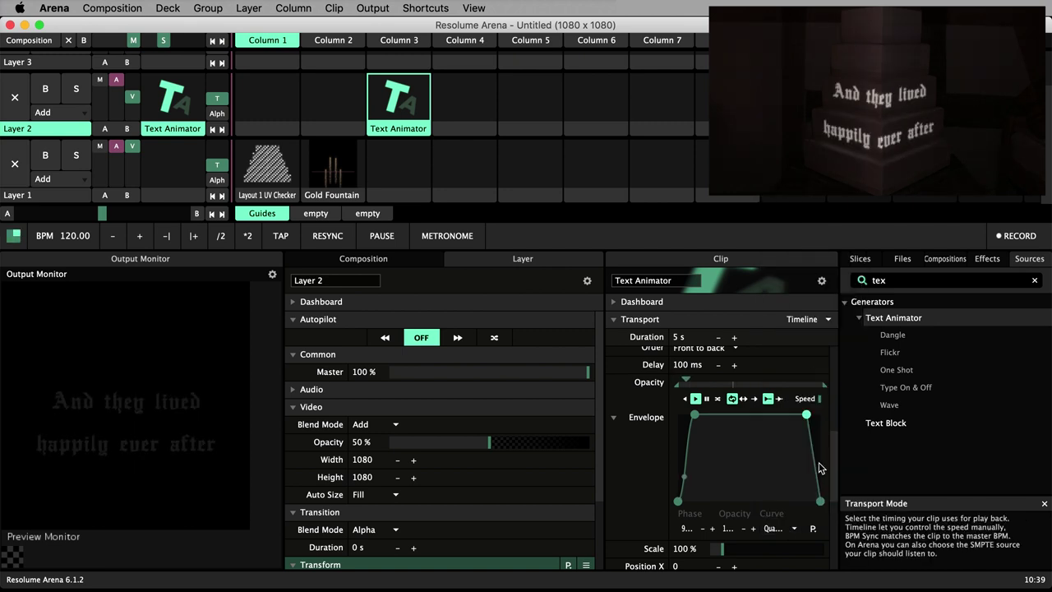
click(820, 502)
click(785, 528)
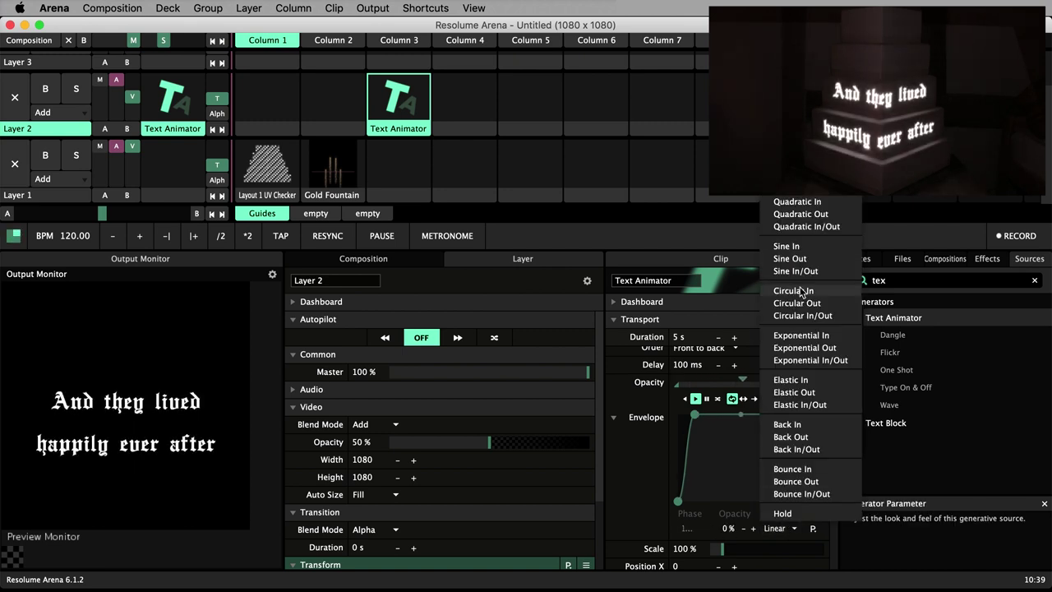
click(802, 229)
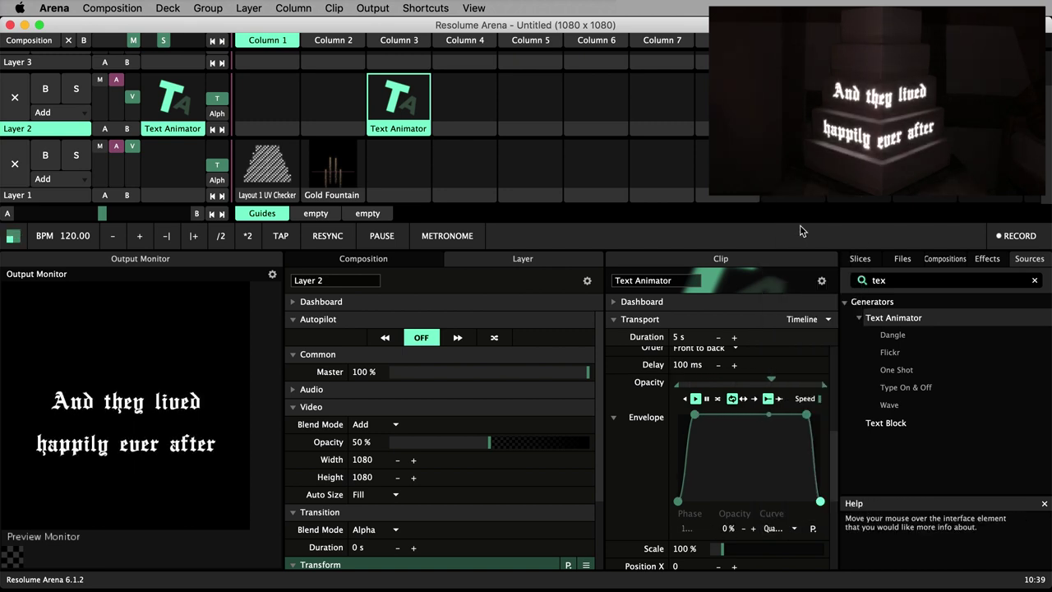
Set the opacity envelope speed to 0.50
click(820, 402)
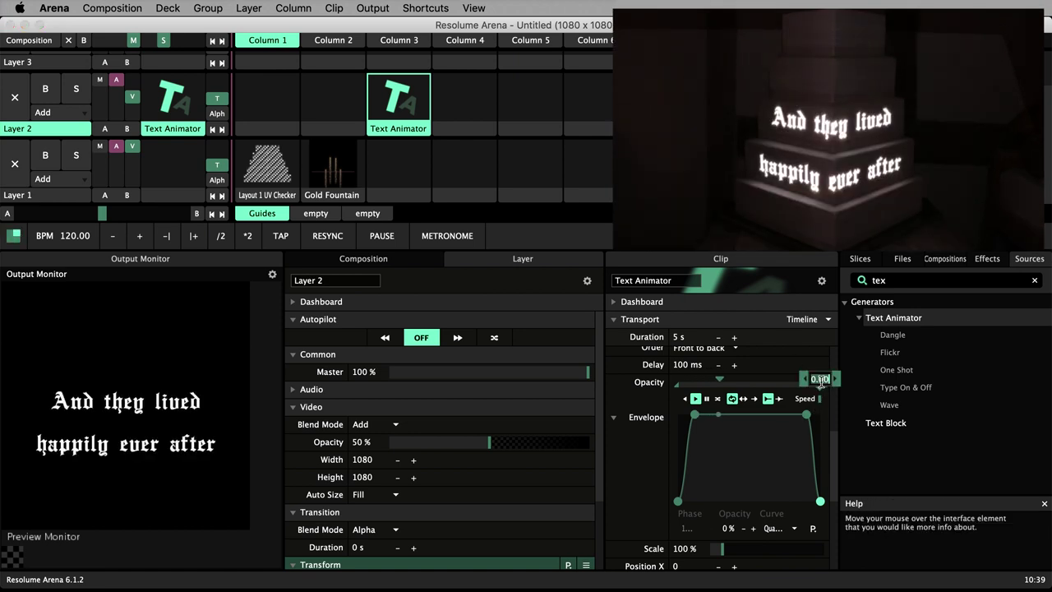
click(819, 378)
key(Return)
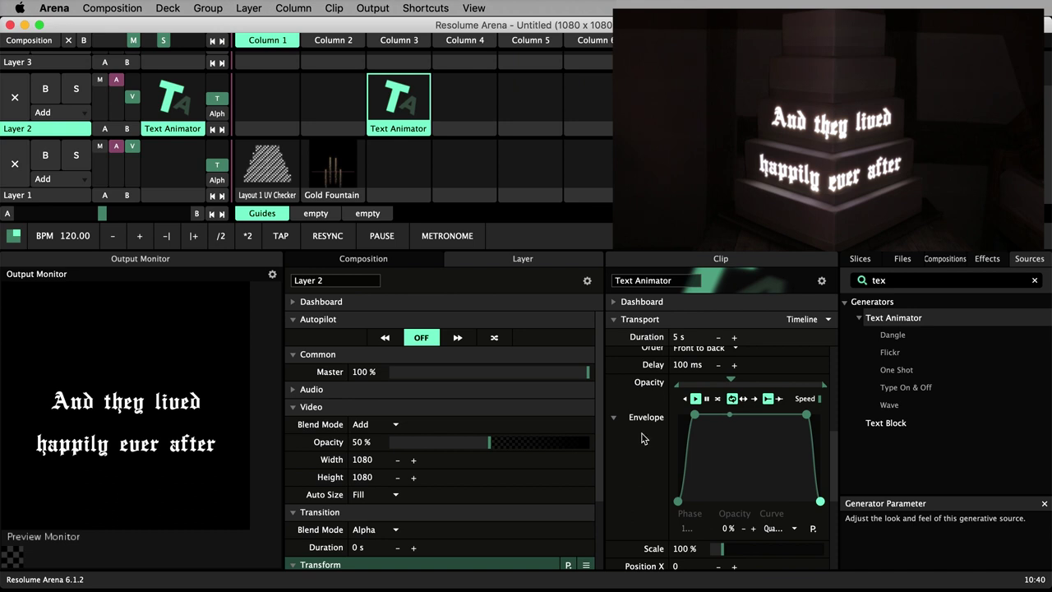
Change the Text Animator clip's Transport Duration to 15 s
double_click(678, 339)
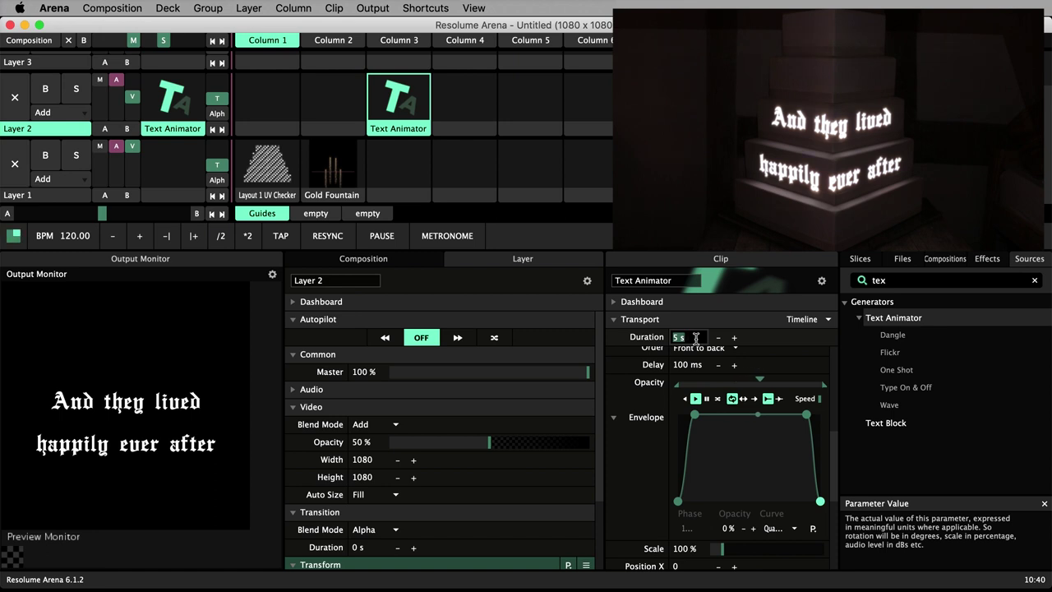
text(15)
key(Return)
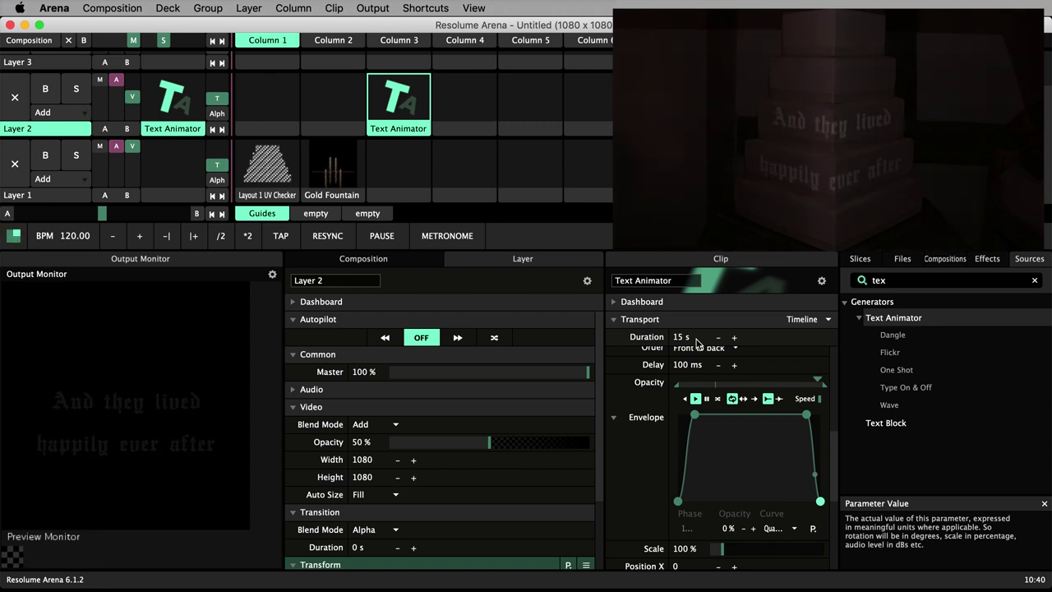
Move Gold Fountain to Layer 2 Column 4, set the text to 2 s, and play with Play Forwards autopilot
drag(350, 201, 485, 134)
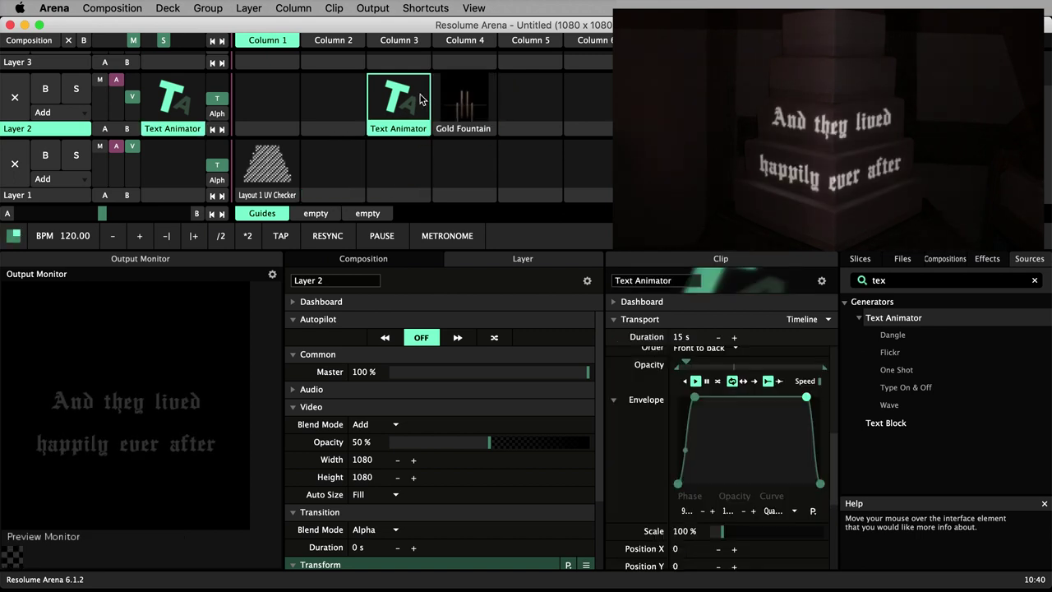
double_click(677, 336)
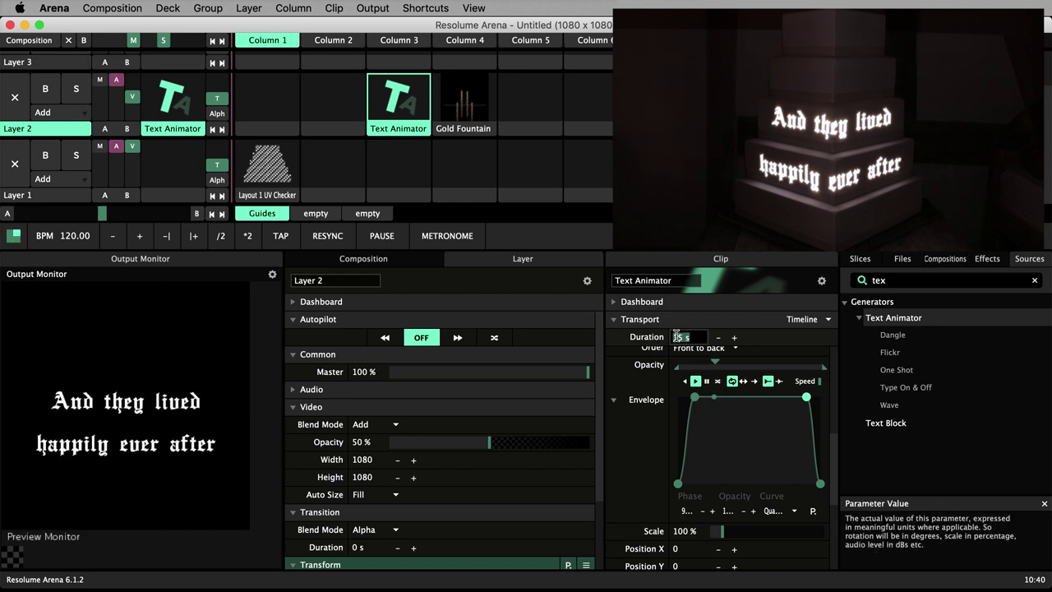
text(2)
key(Return)
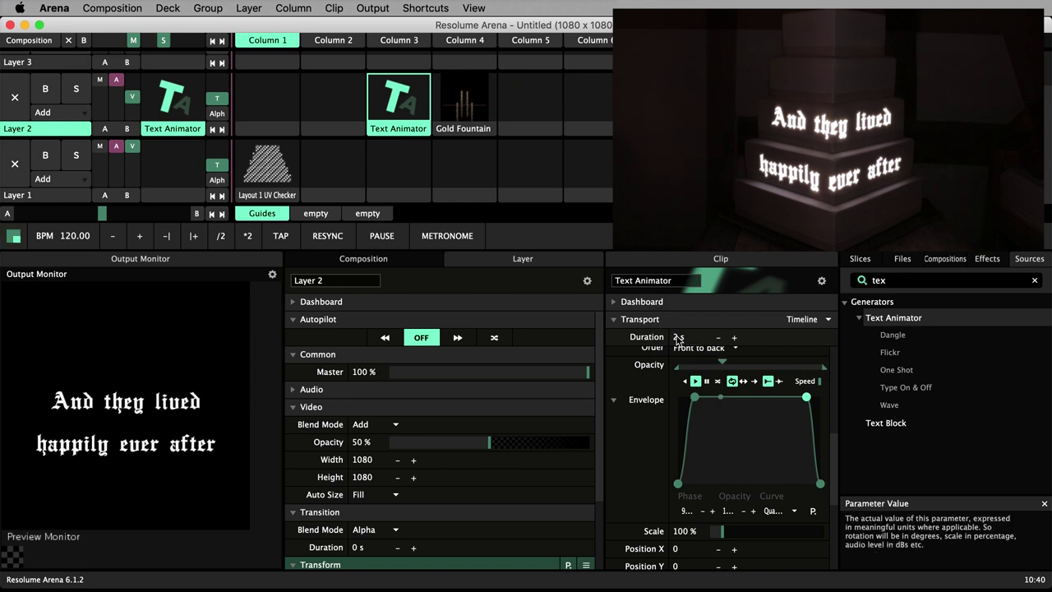
click(458, 338)
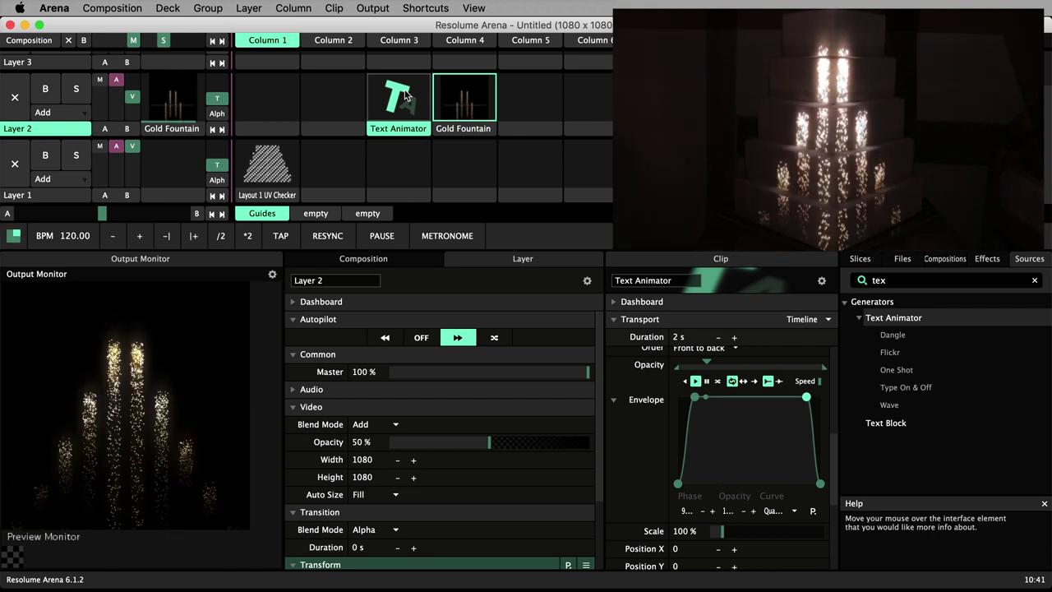
click(404, 95)
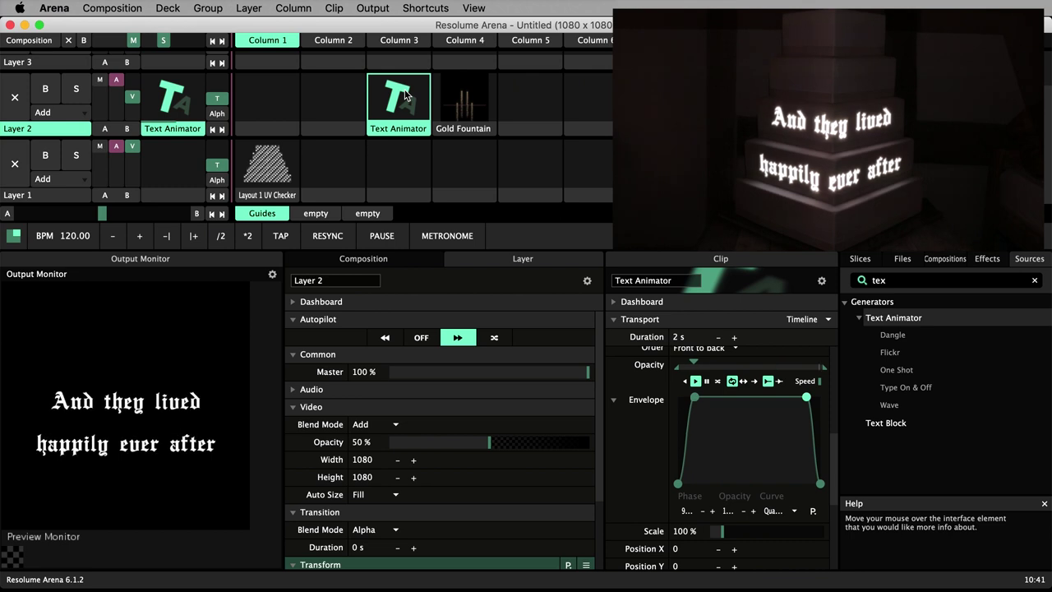
Set the Text Animator duration to 10 s, turn Layer 2 Autopilot off and relaunch the clip
double_click(680, 336)
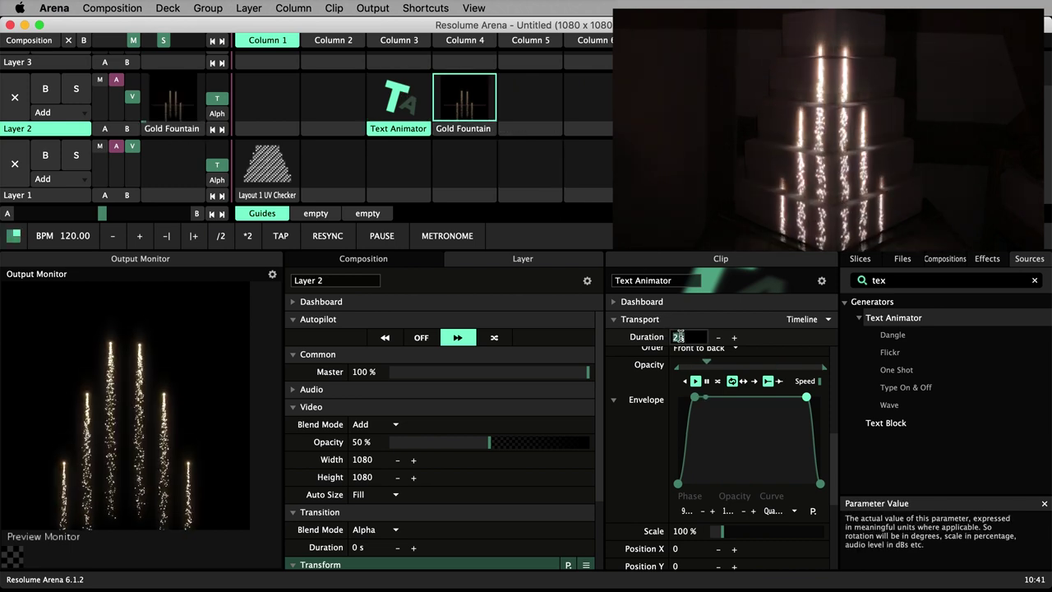
text(10)
key(Return)
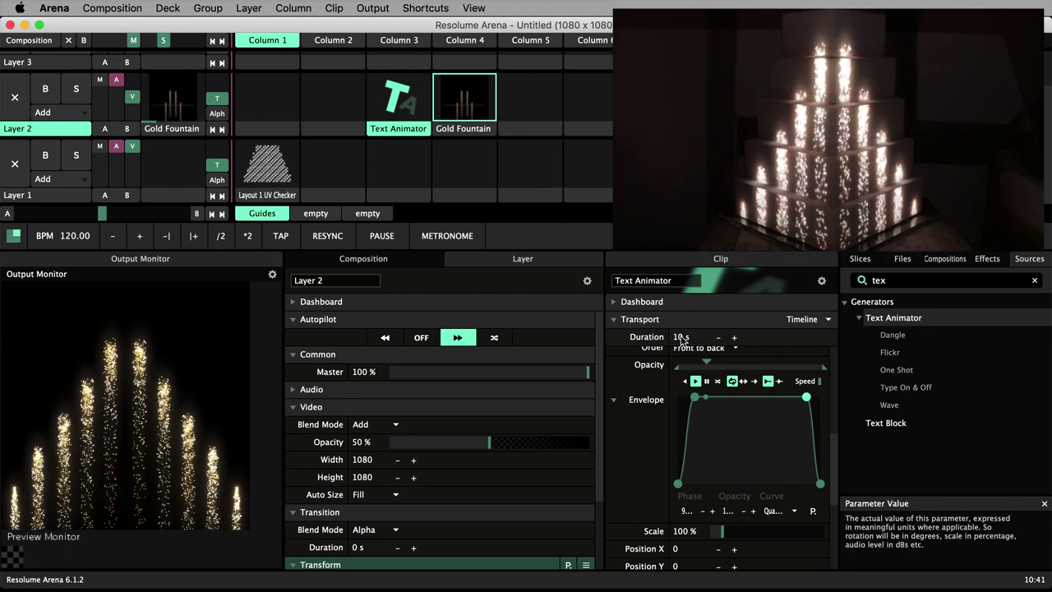
click(403, 95)
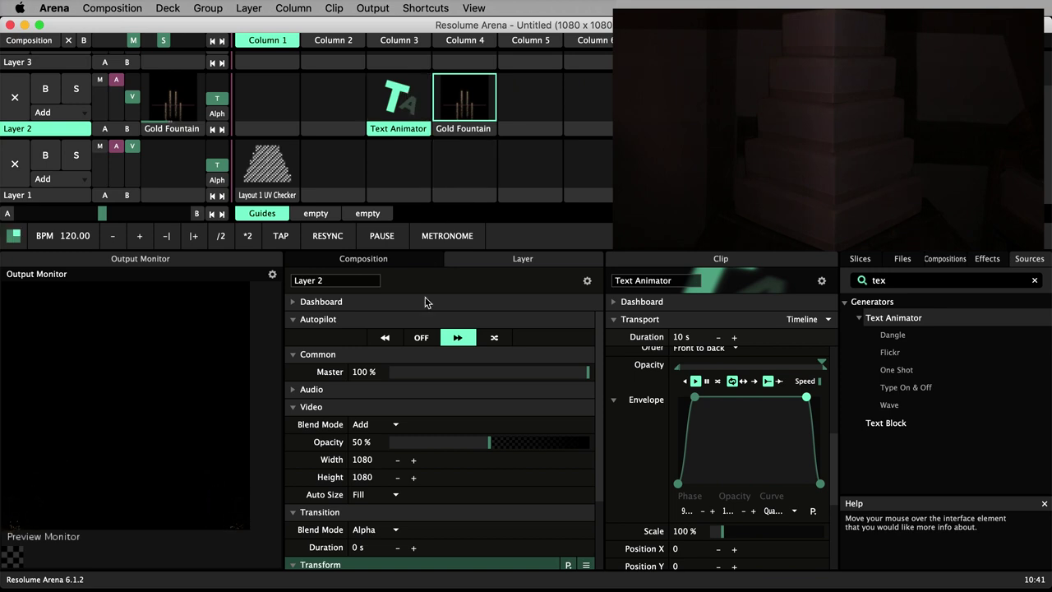
click(420, 337)
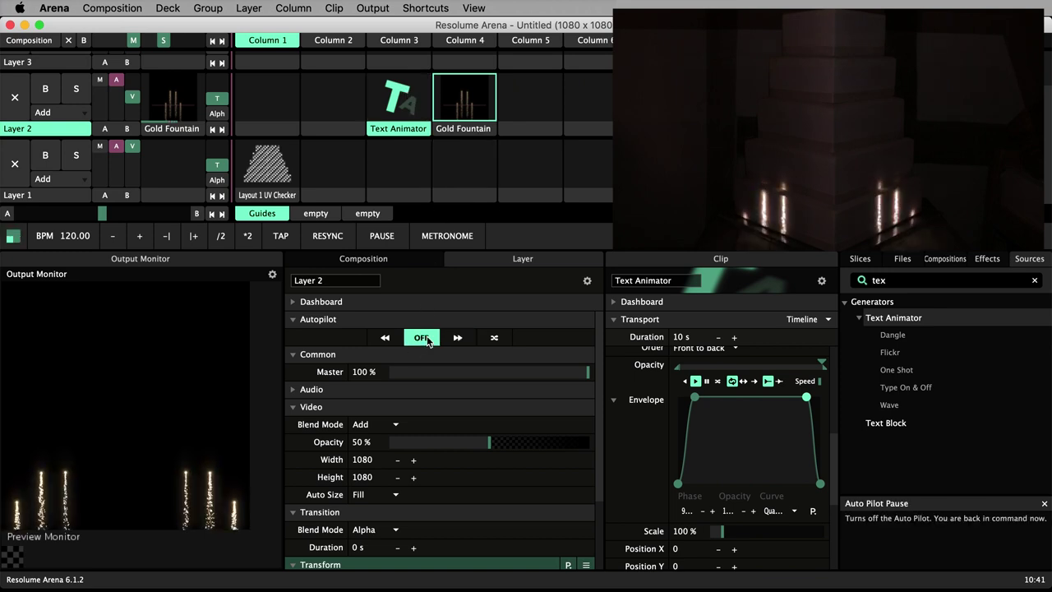
click(399, 100)
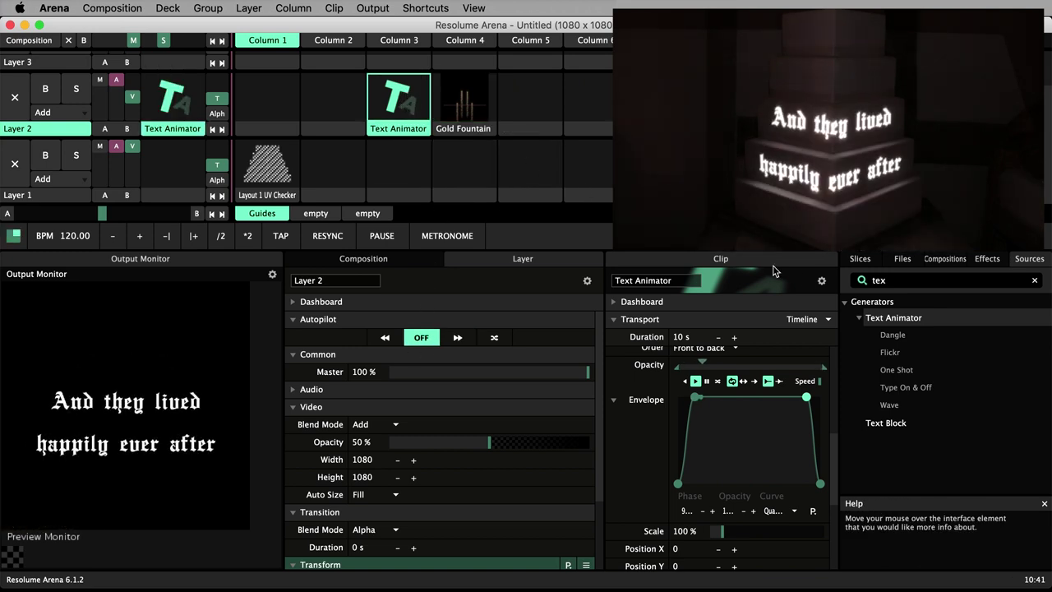
Search the video effects for 'spar' to bring up the Sparkles effect for the text clip
click(987, 260)
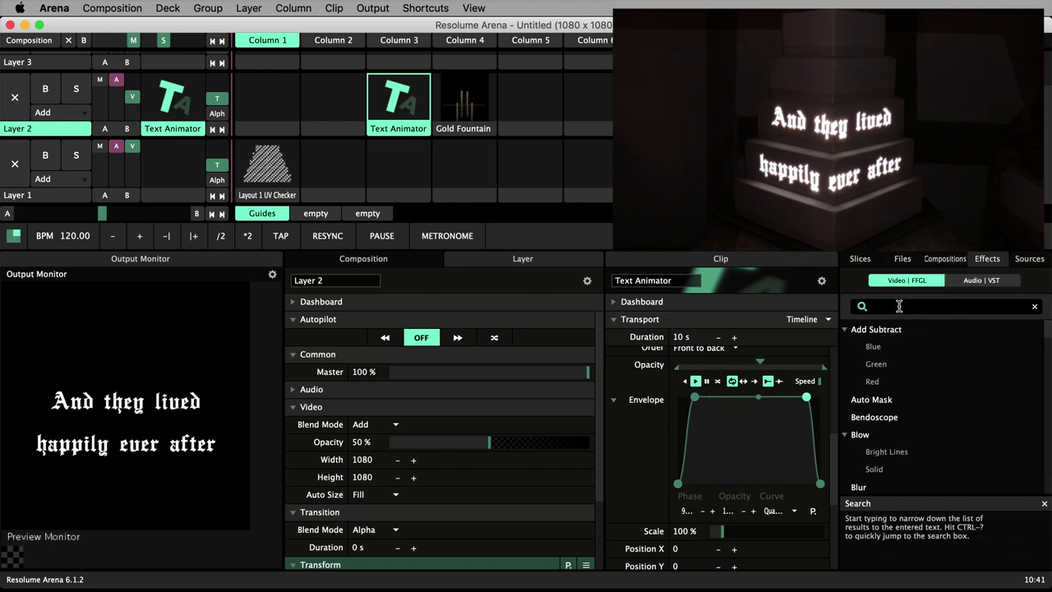
text(spar)
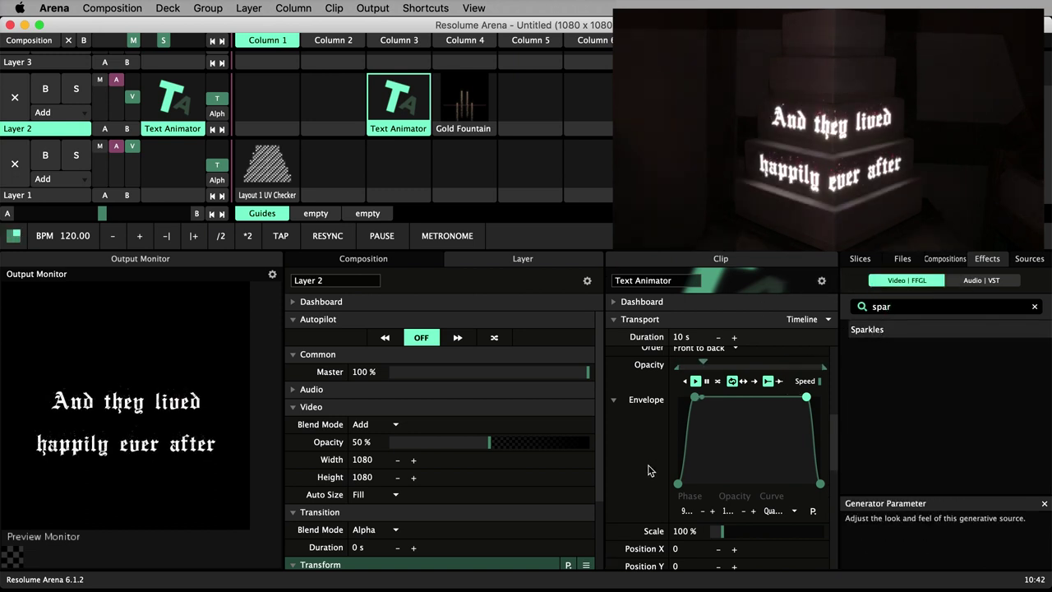
scroll(648, 470, down, 10)
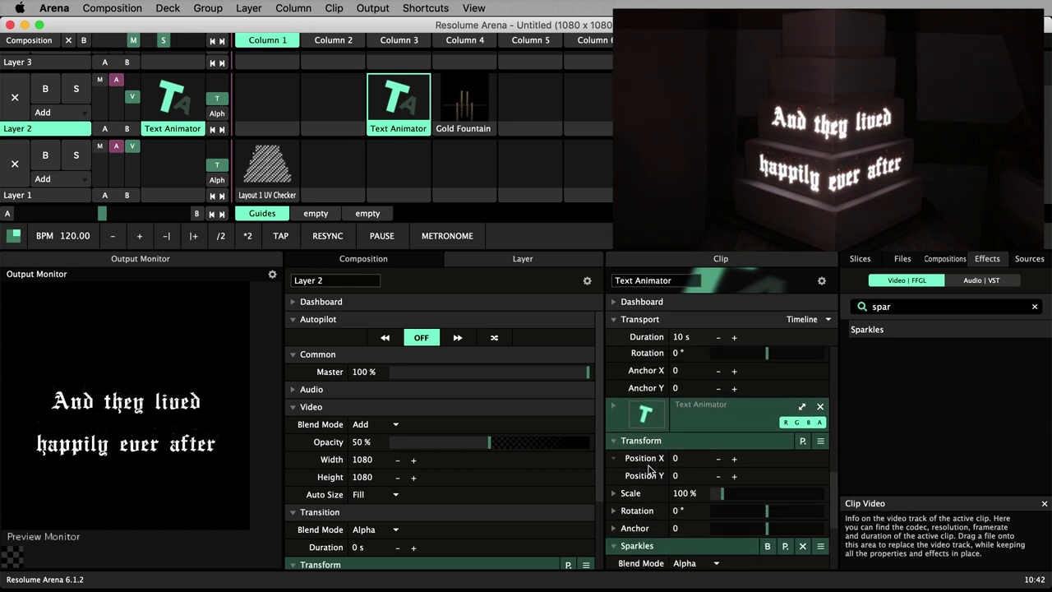
scroll(648, 470, down, 6)
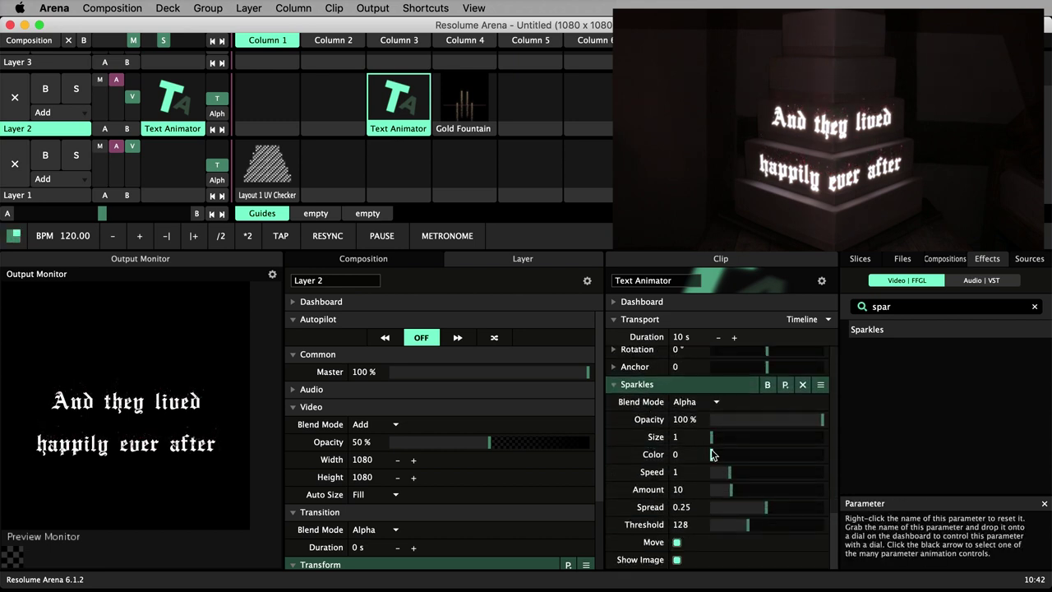
Set Sparkles colour to 0.55, amount 1, speed 0.50 and spread 0.40
drag(713, 459, 773, 454)
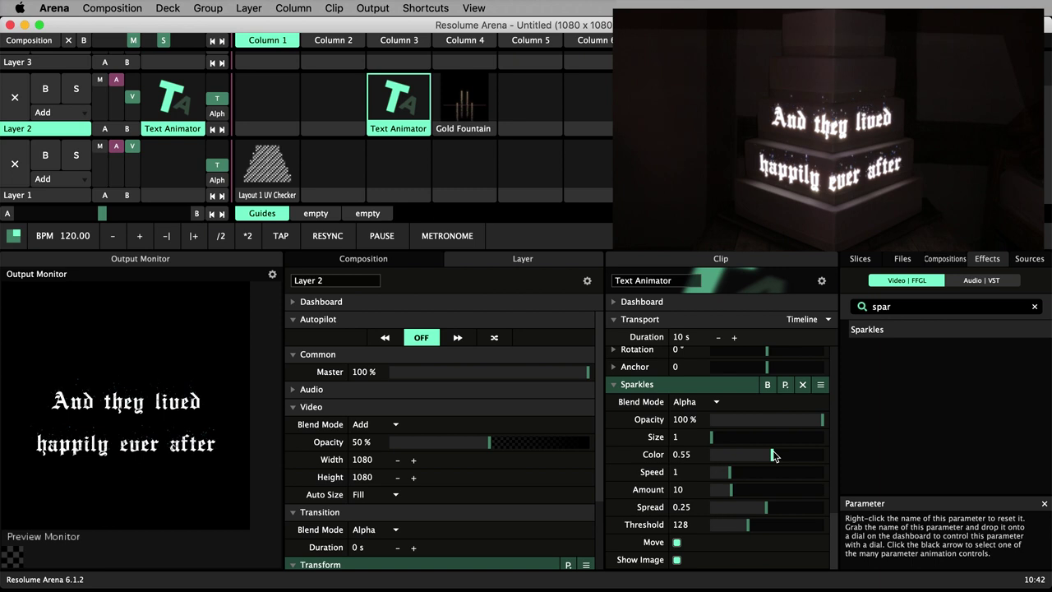
drag(684, 493, 679, 493)
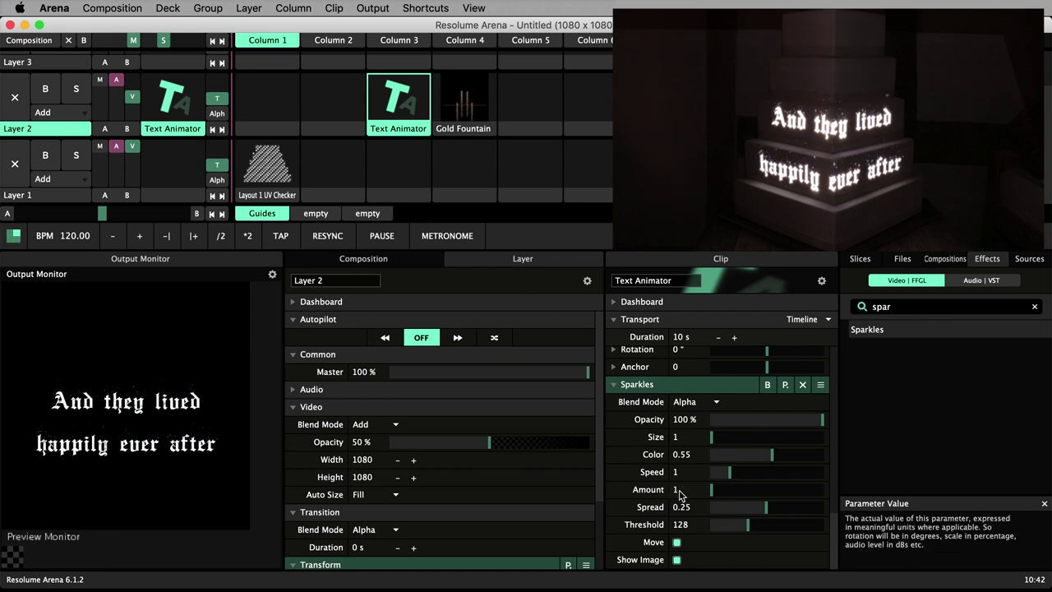
double_click(677, 472)
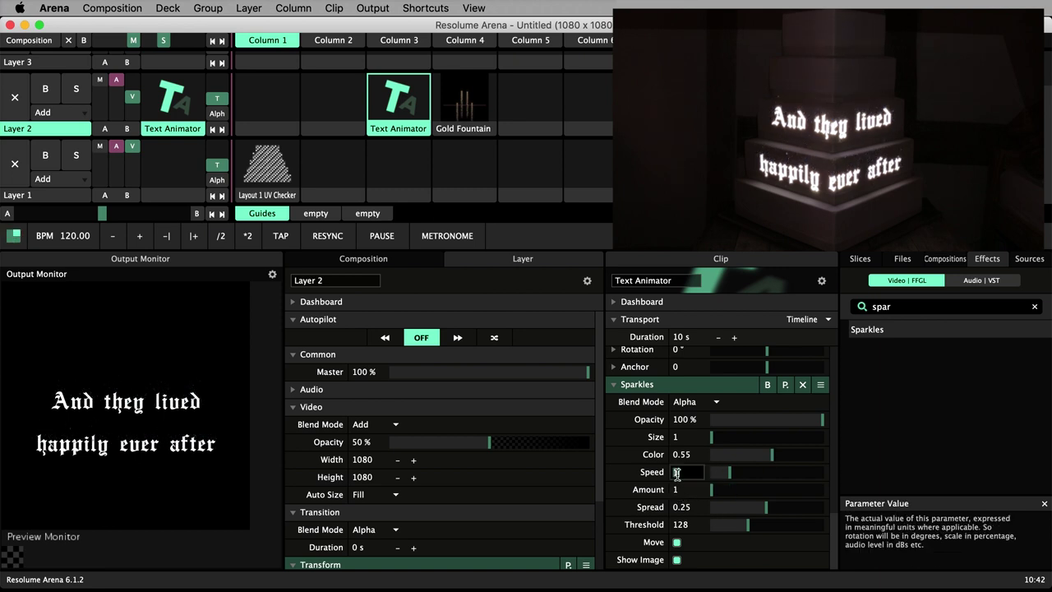
text(0.5)
key(Return)
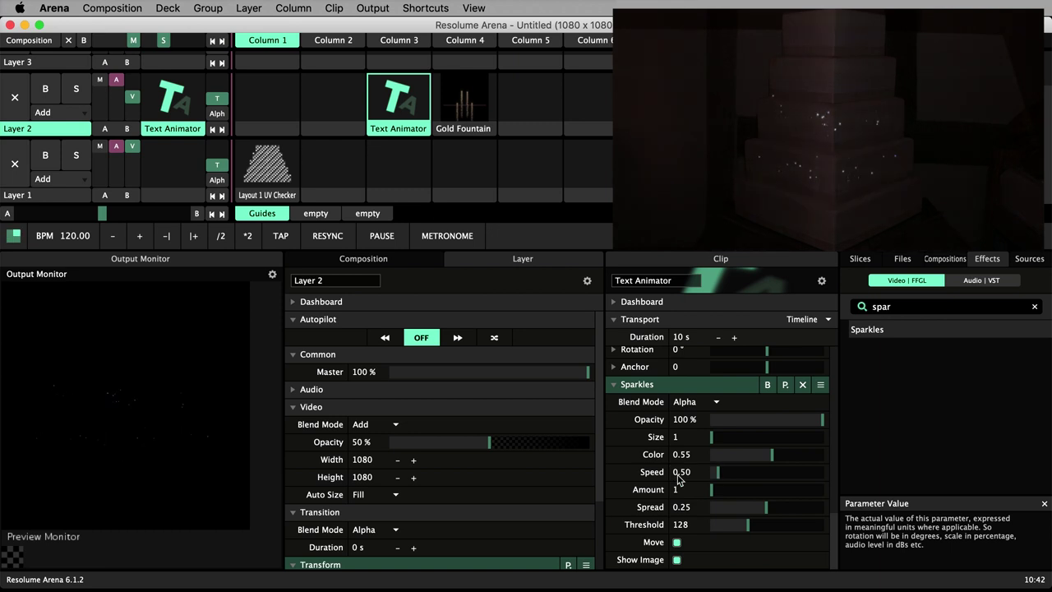
double_click(677, 508)
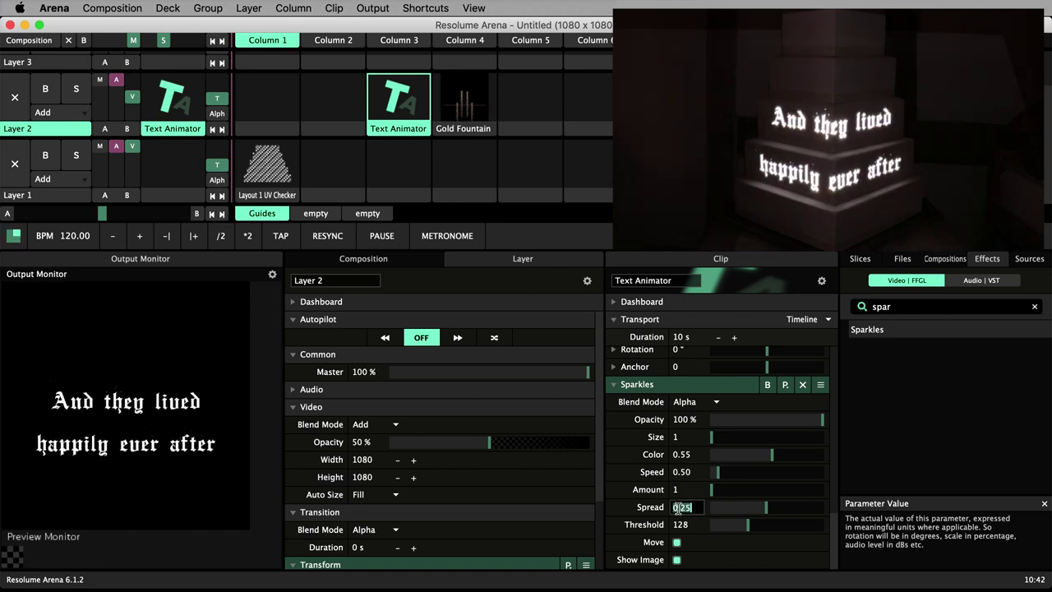
text(0.4)
key(Return)
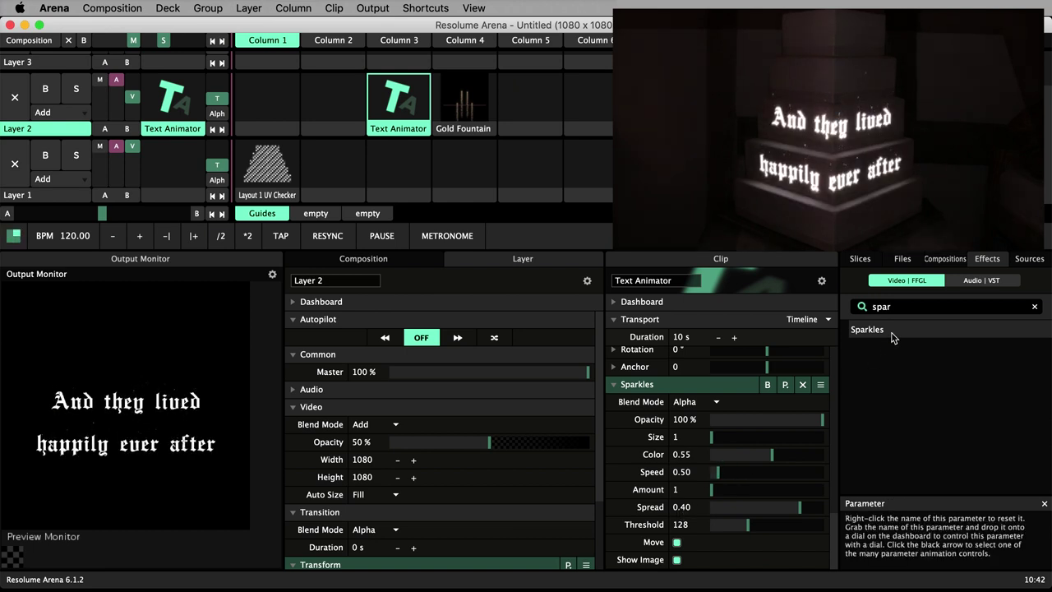
Add Bright.Contrast from a 'brig' search to the Text Animator clip with Brightness at 100%
drag(894, 308, 855, 313)
text(brigh)
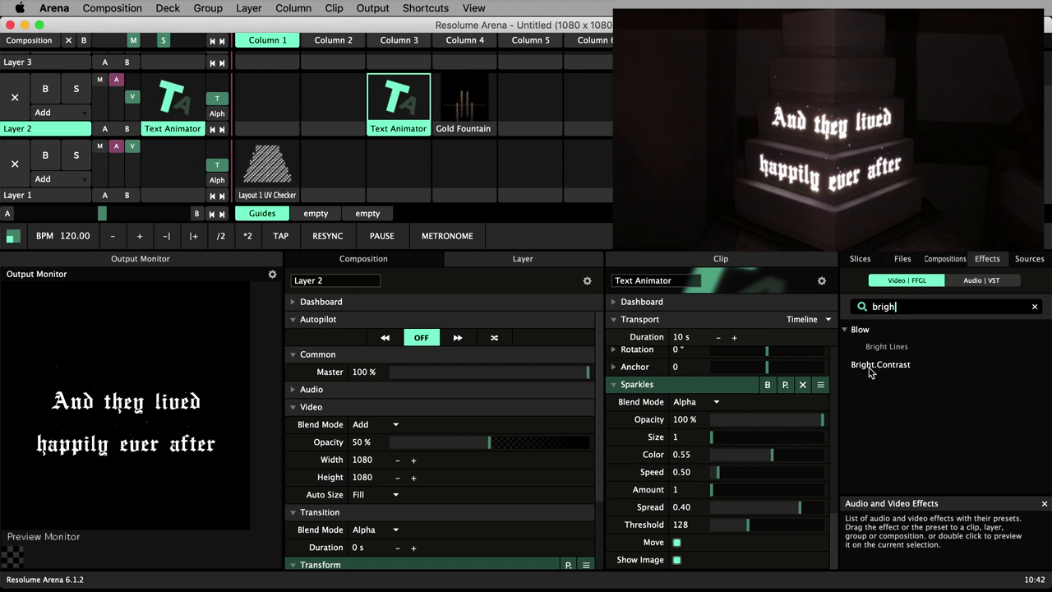
drag(871, 372, 786, 294)
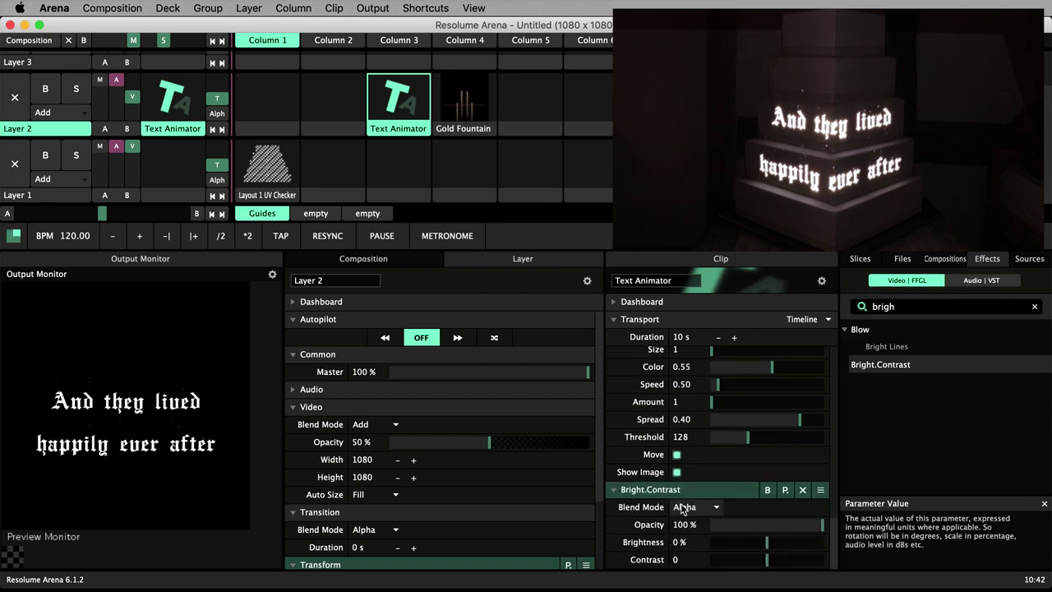
drag(766, 543, 836, 543)
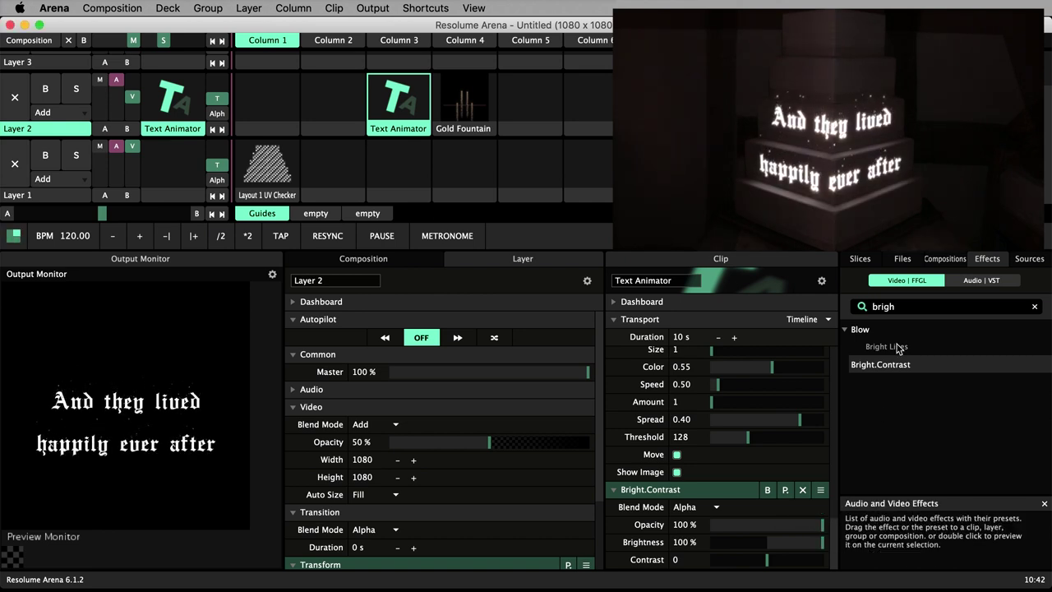
Add Goo Shimmer from a 'shimm' search to the text clip at 10% opacity
click(862, 309)
text(s)
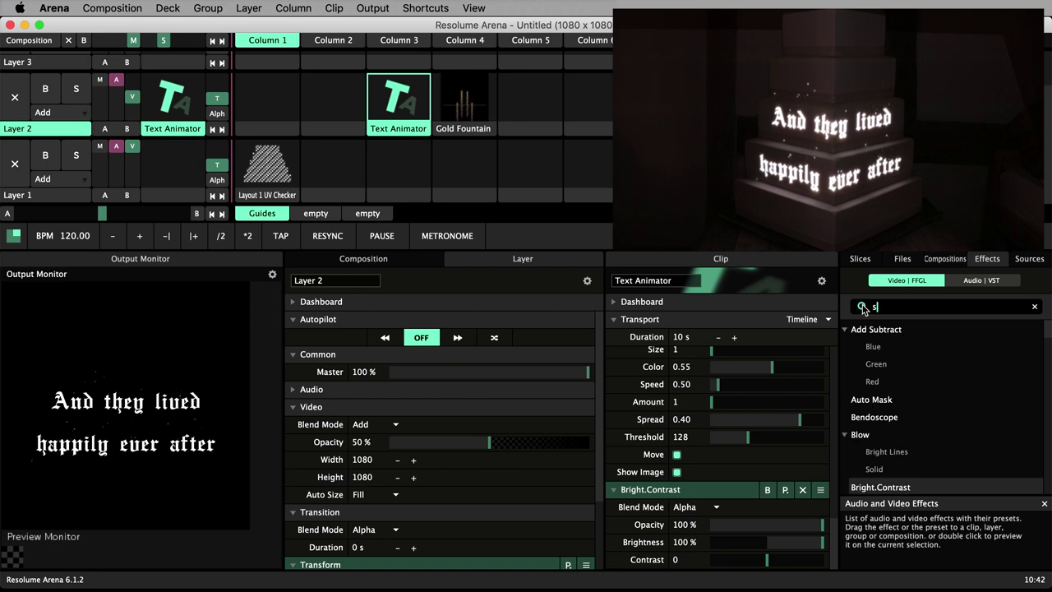
text(himm)
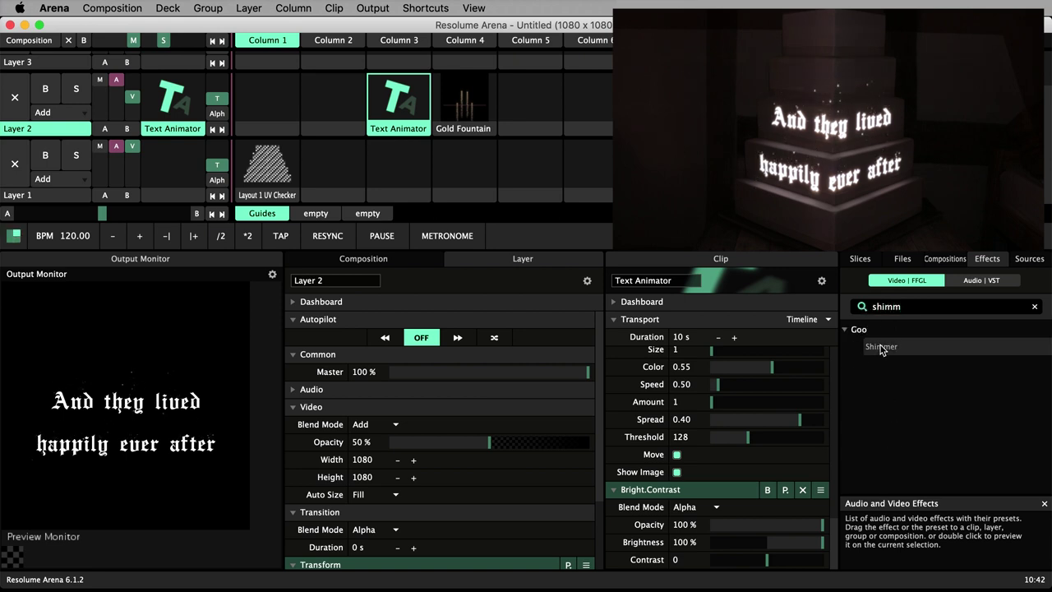
drag(879, 347, 708, 453)
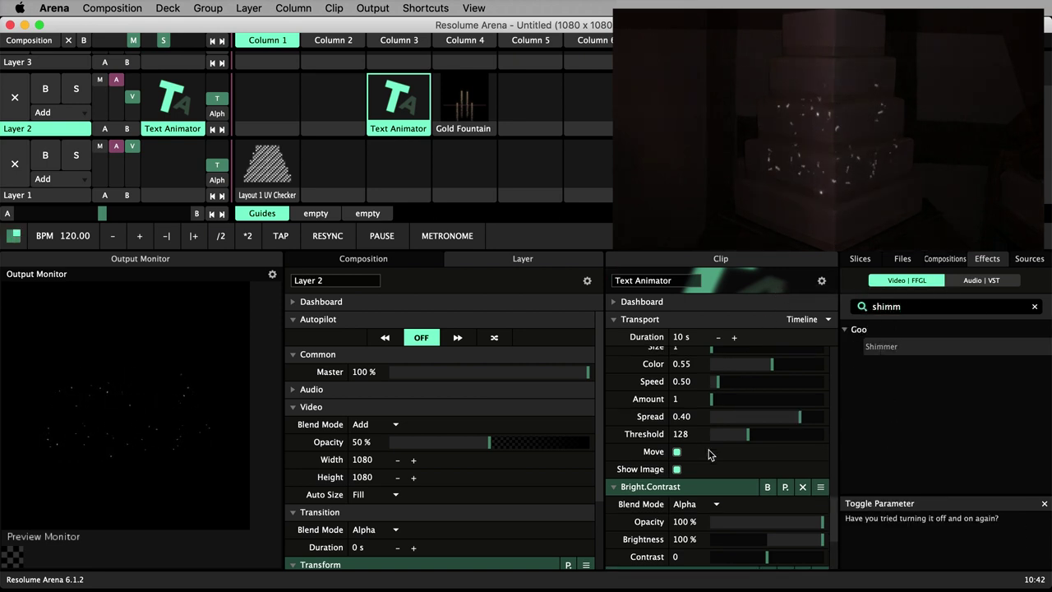
double_click(681, 472)
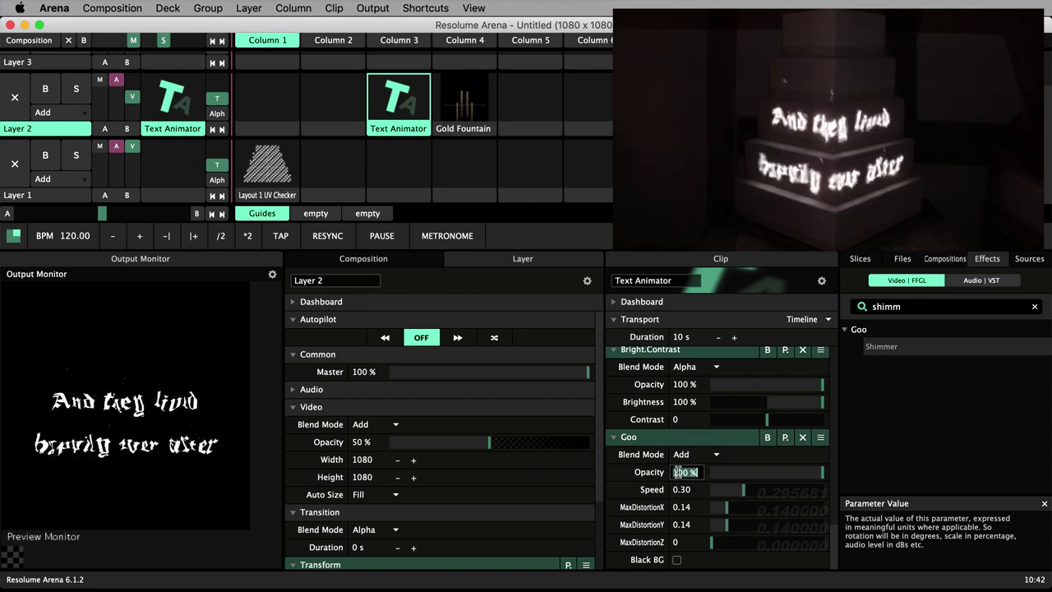
text(1)
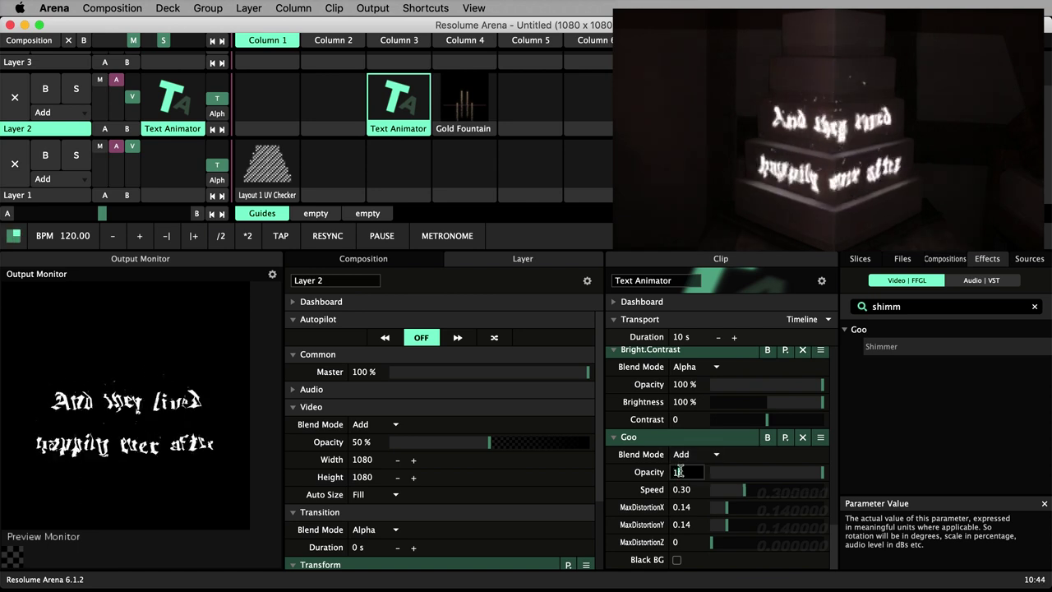
text(0)
key(Return)
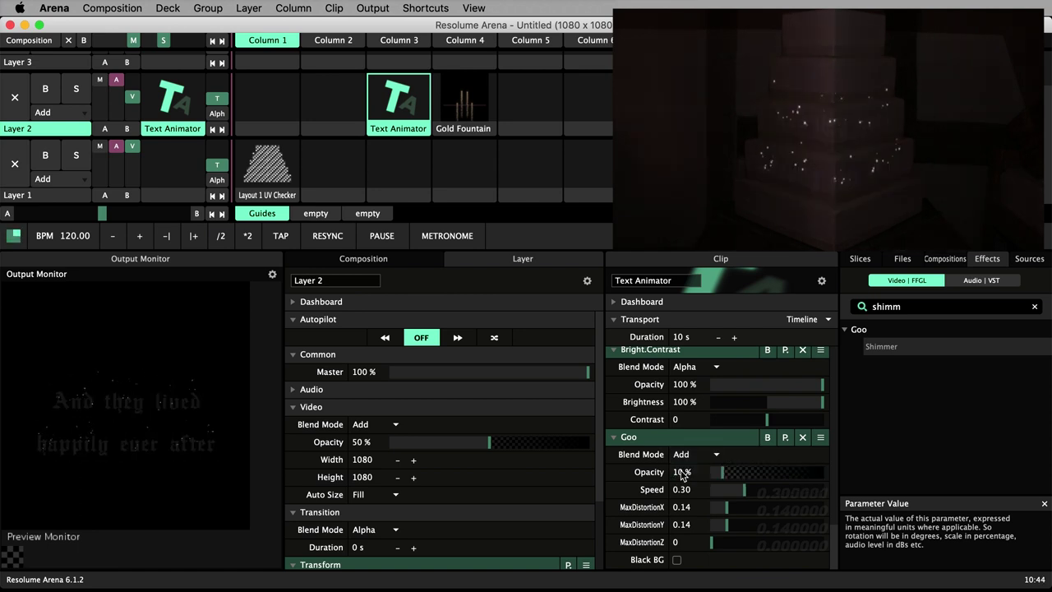
Set Goo MaxDistortion X and Y to 0.30 and Speed to 0.10
double_click(681, 506)
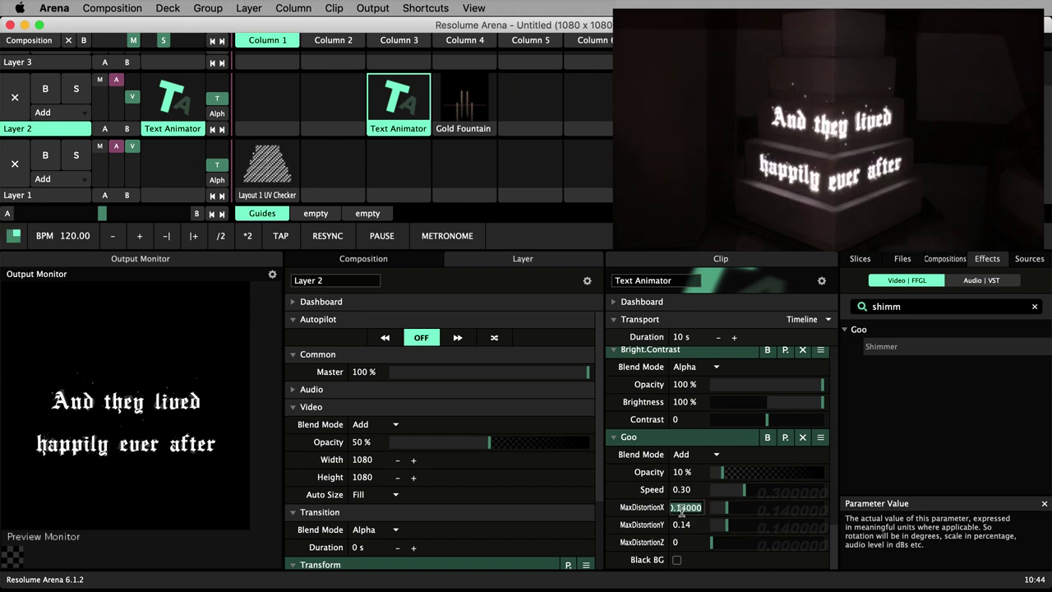
text(.3)
key(Return)
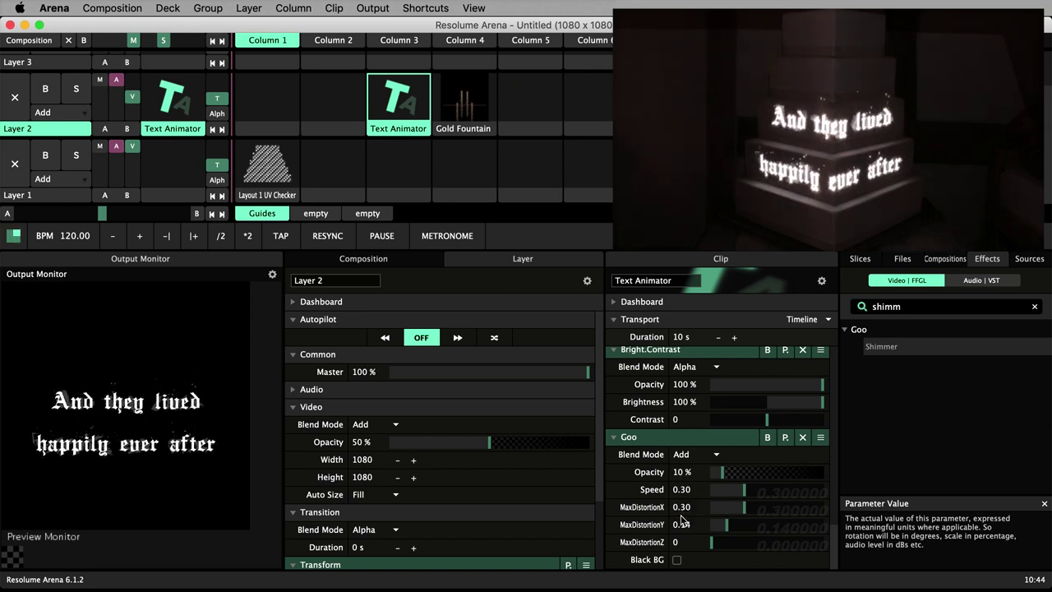
double_click(680, 524)
text(.3)
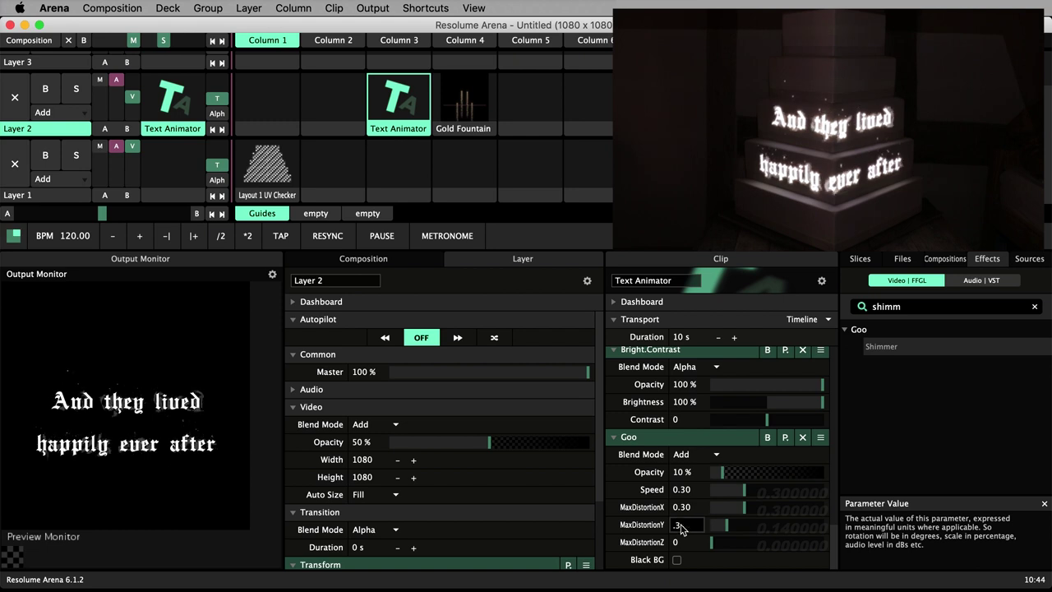
key(Return)
double_click(682, 490)
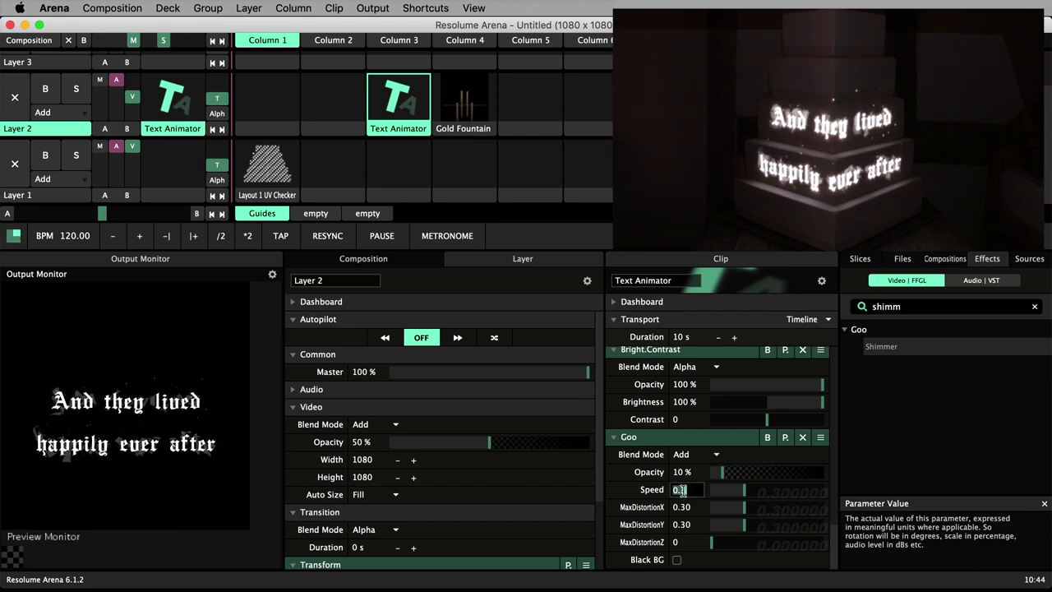
key(BackSpace)
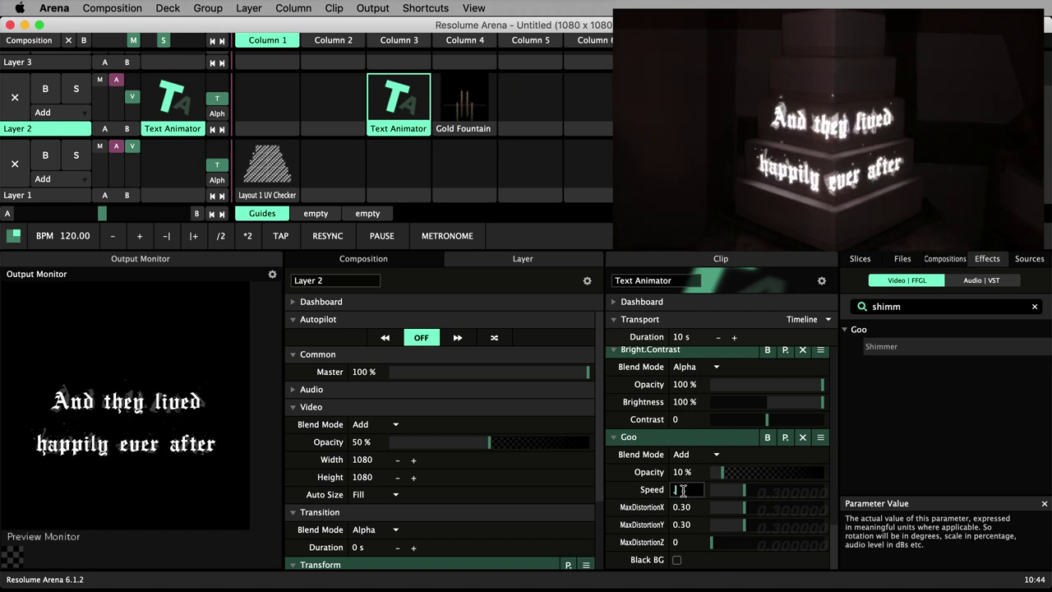
text(.1)
key(Return)
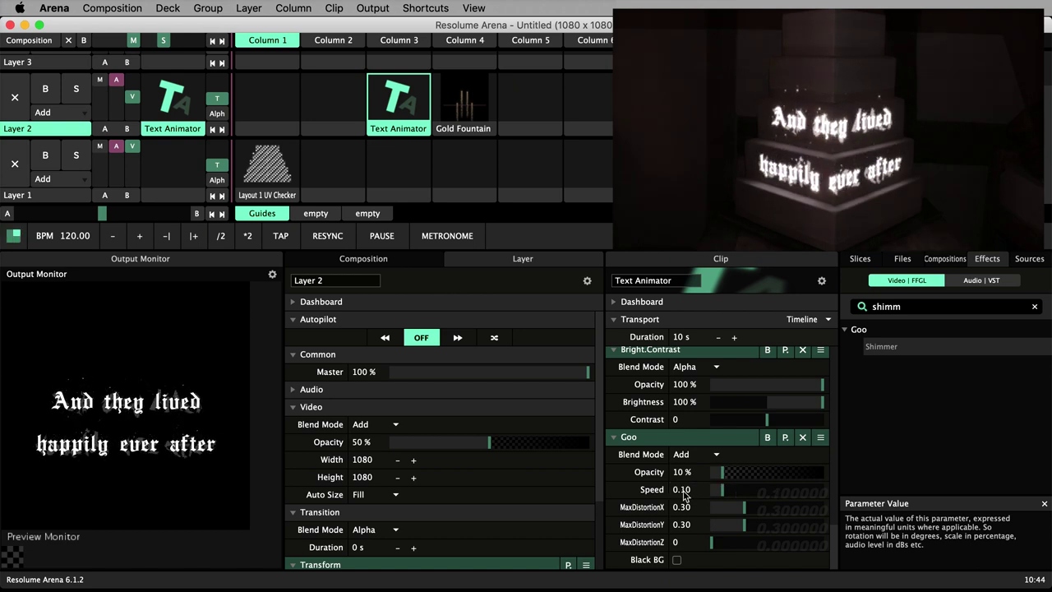